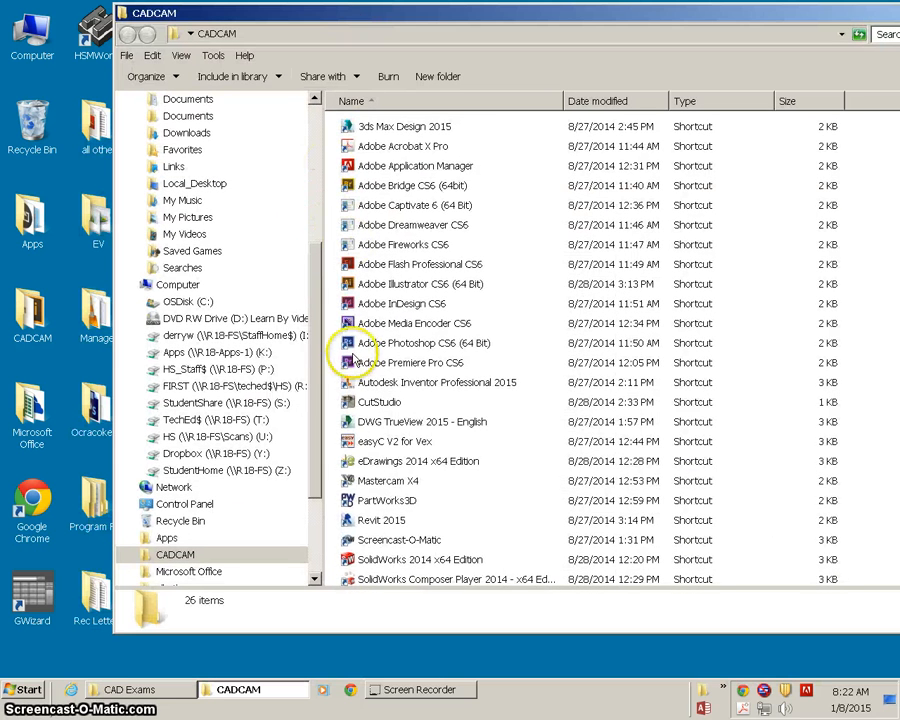
Step: Launch SolidWorks 2014 x64 Edition from the CADCAM folder, dismiss the licensing notice and move its window further into view
scroll(360, 470, "down", 1)
double_click(360, 516)
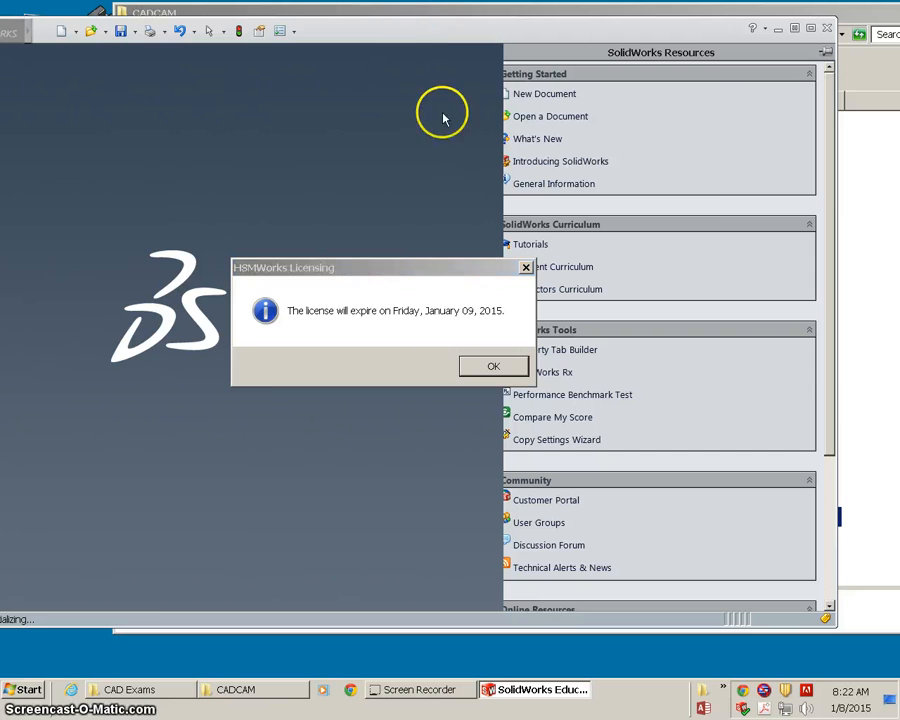
left_click(489, 367)
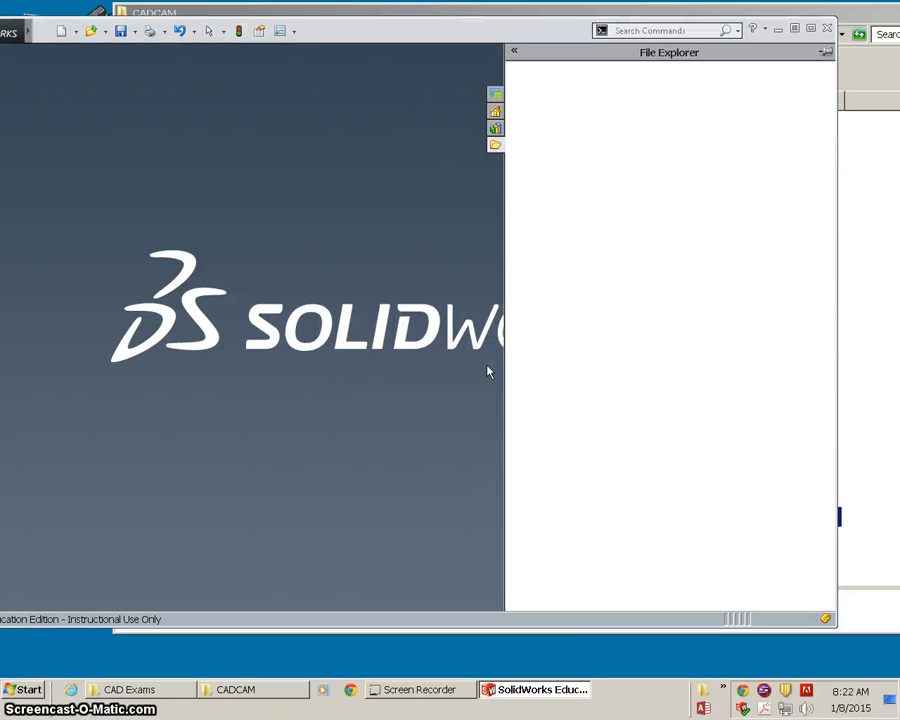
left_click(393, 35)
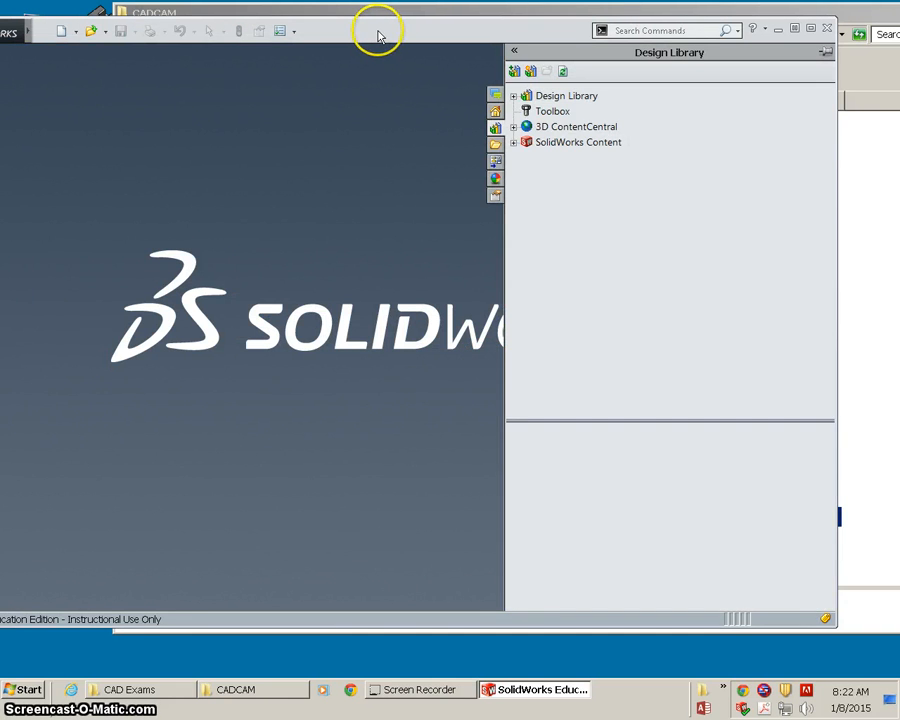
left_click_drag(380, 33, 460, 36)
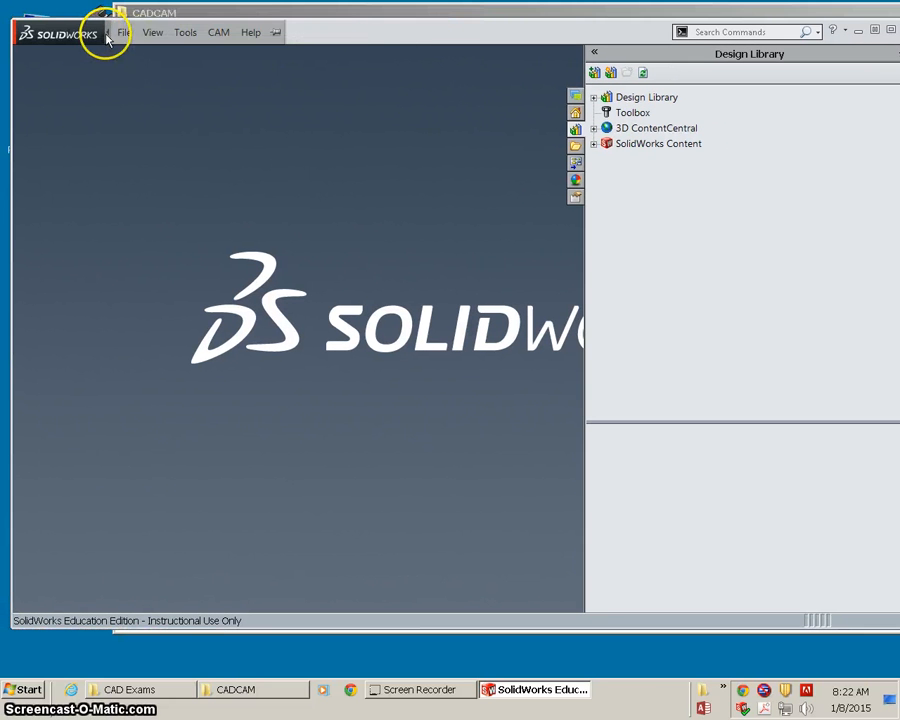
Step: Create a new part document
left_click(123, 33)
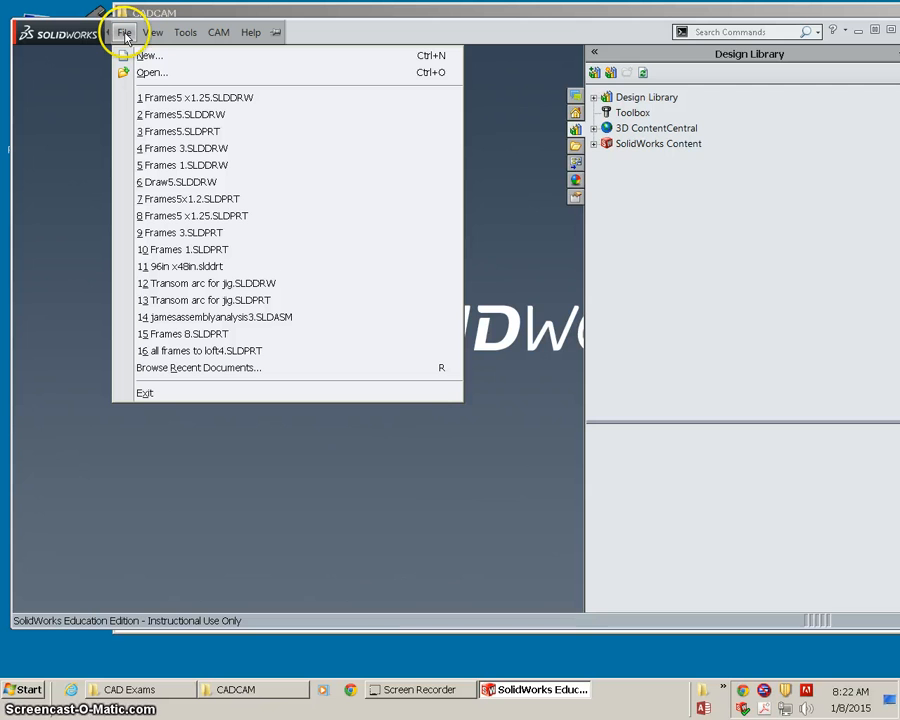
left_click(148, 55)
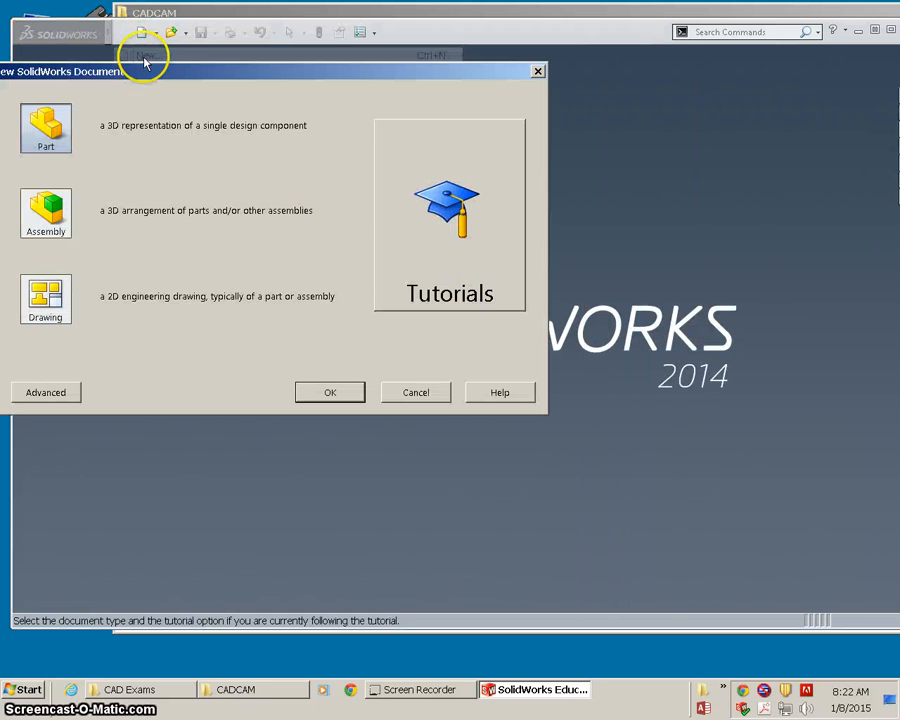
left_click_drag(134, 77, 299, 100)
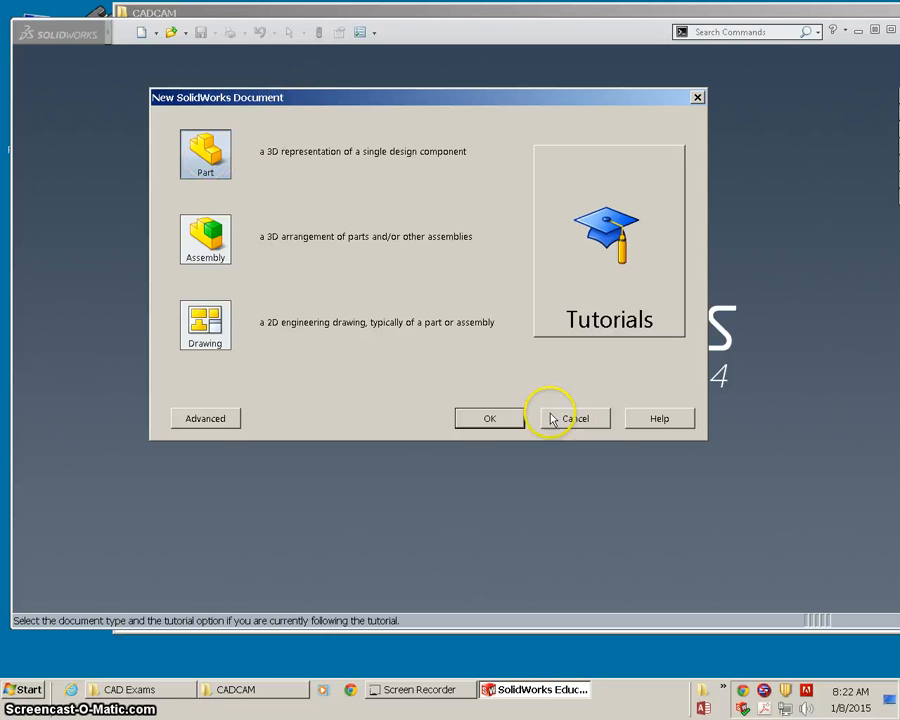
left_click(495, 419)
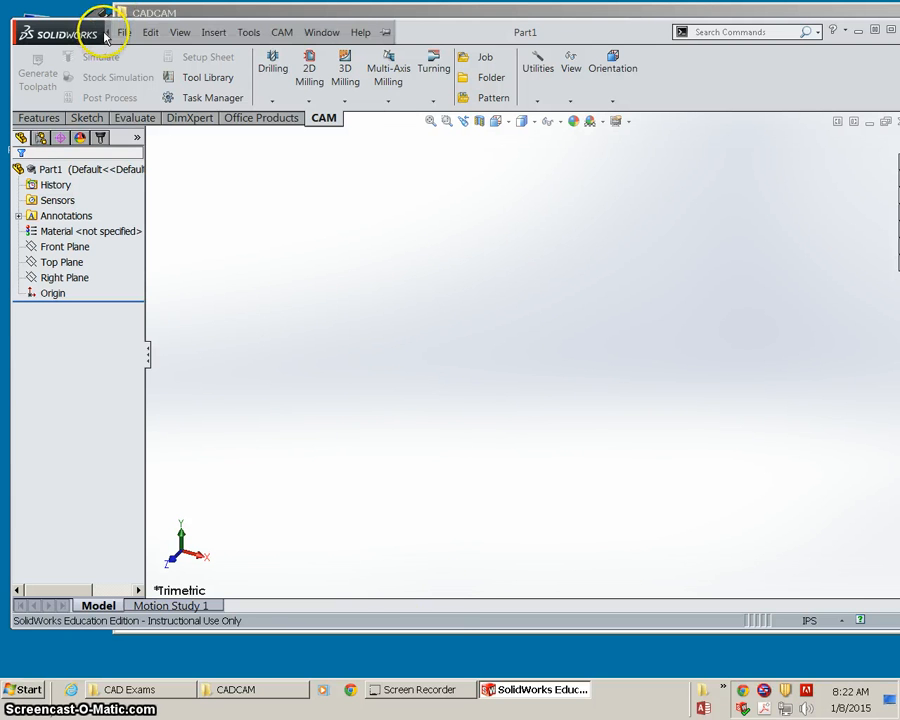
left_click(119, 34)
left_click(121, 33)
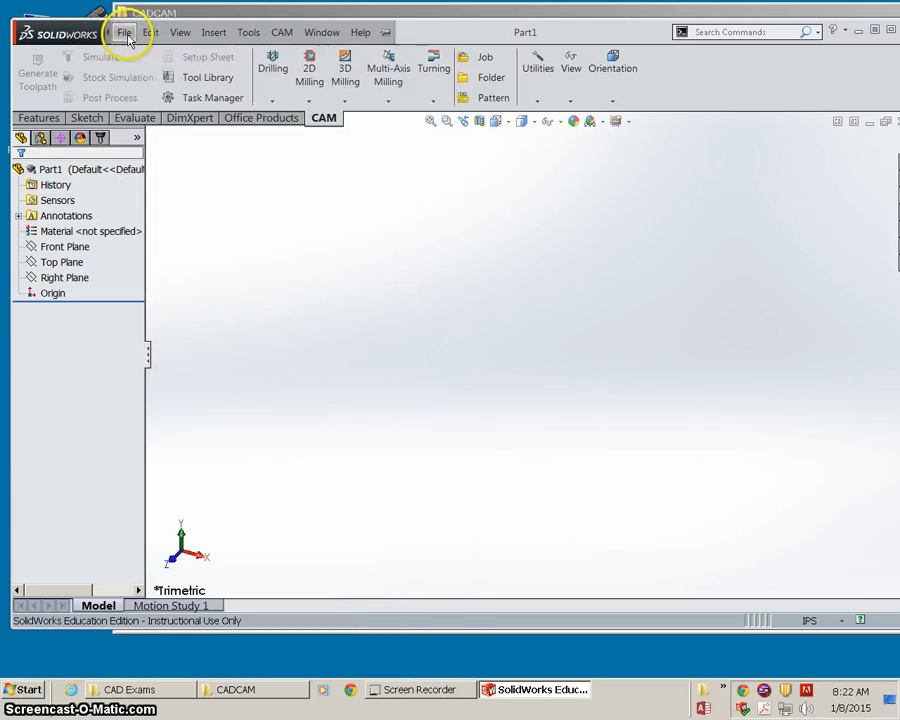
left_click(121, 33)
left_click(262, 36)
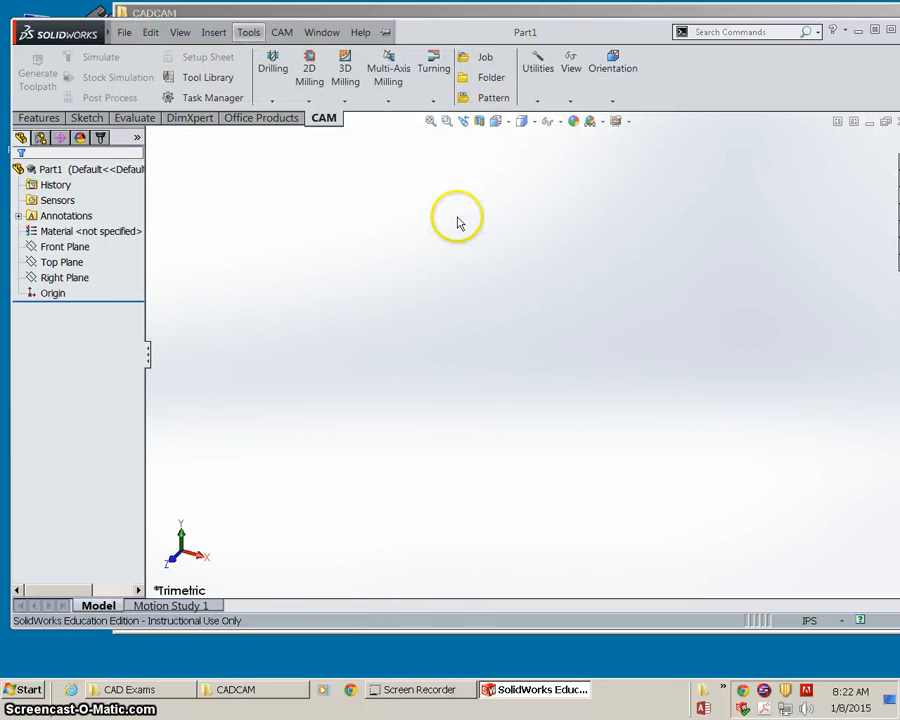
mouse_move(106, 38)
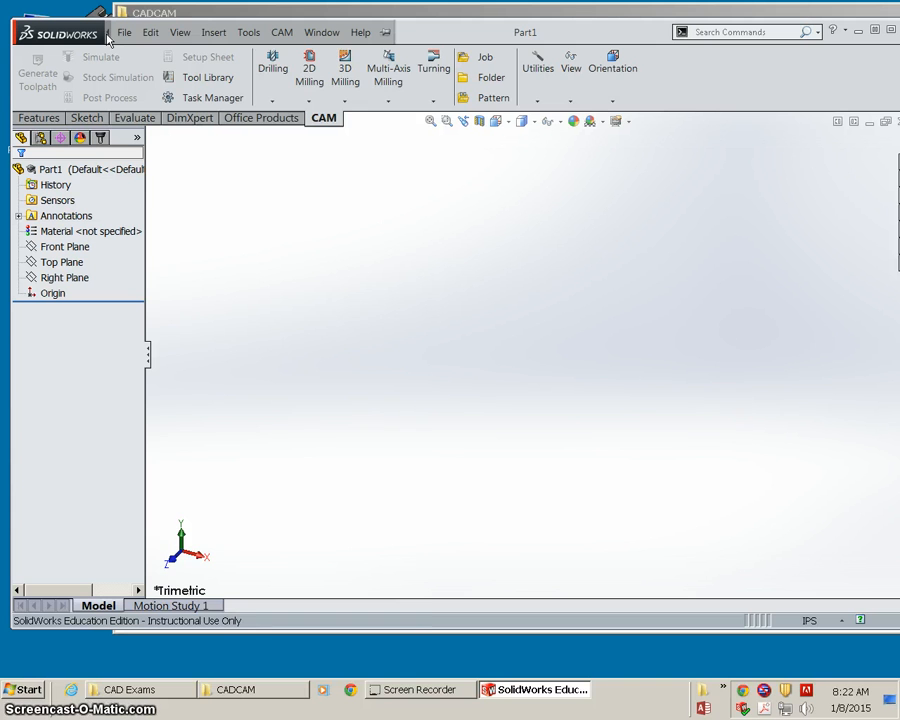
left_click(180, 32)
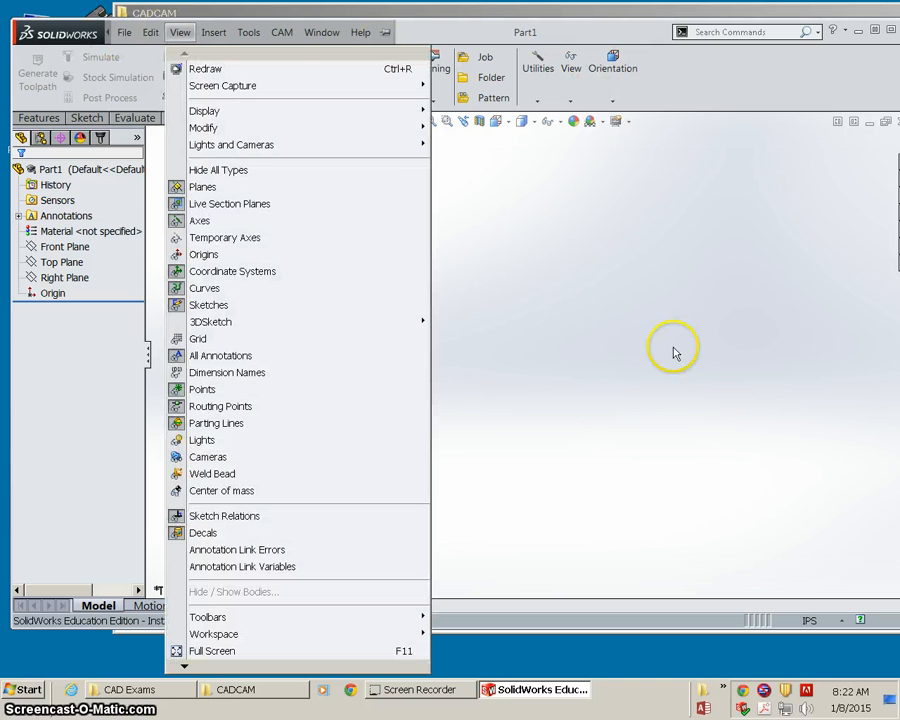
left_click(140, 60)
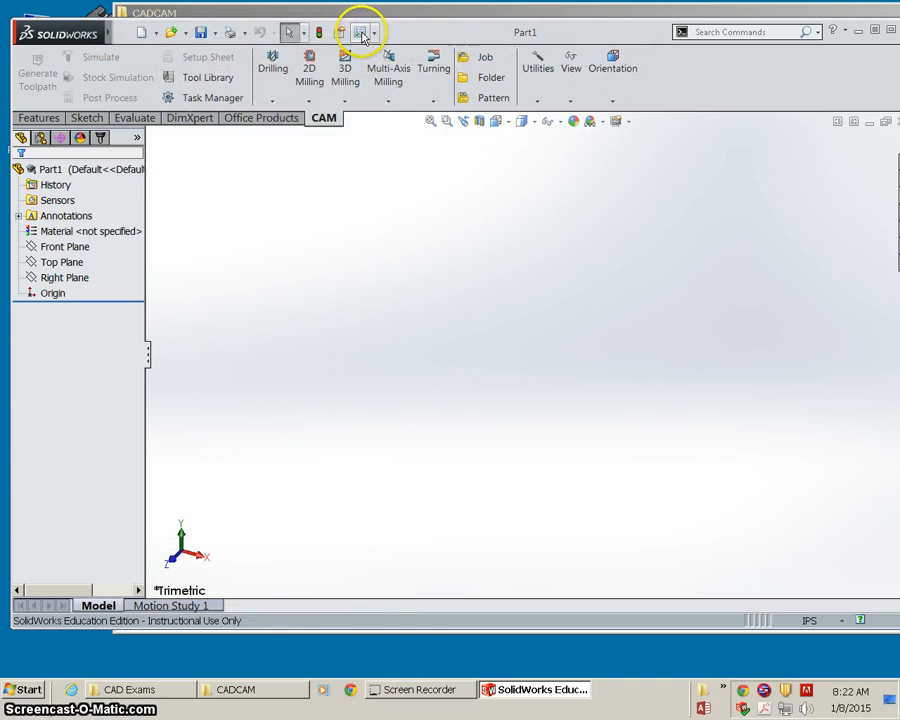
Step: Set the part's overall drafting standard to ANSI in the document properties and check its unit system
left_click(374, 34)
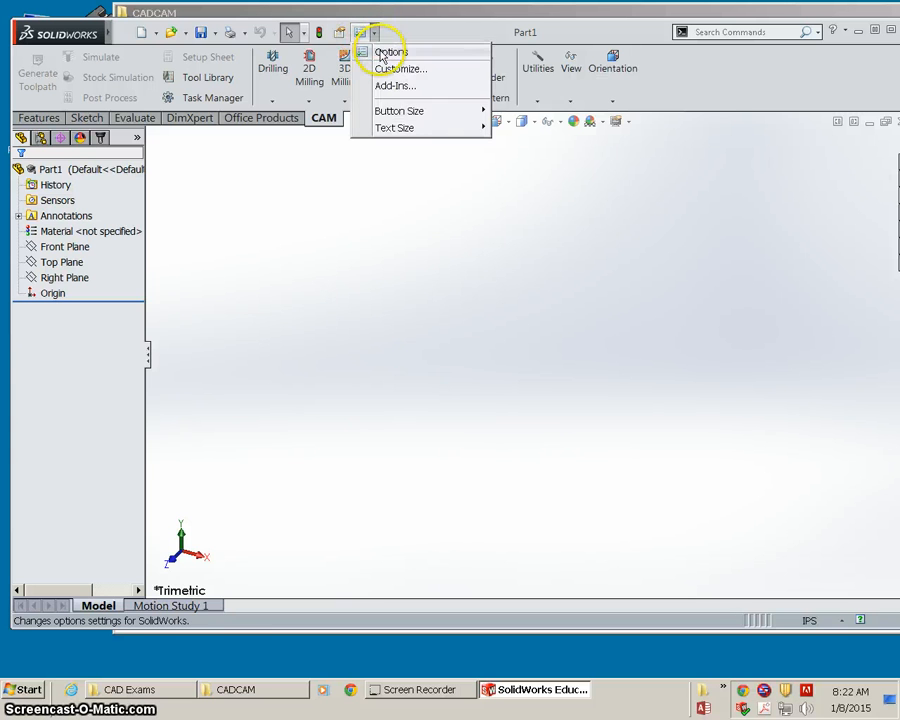
left_click(381, 56)
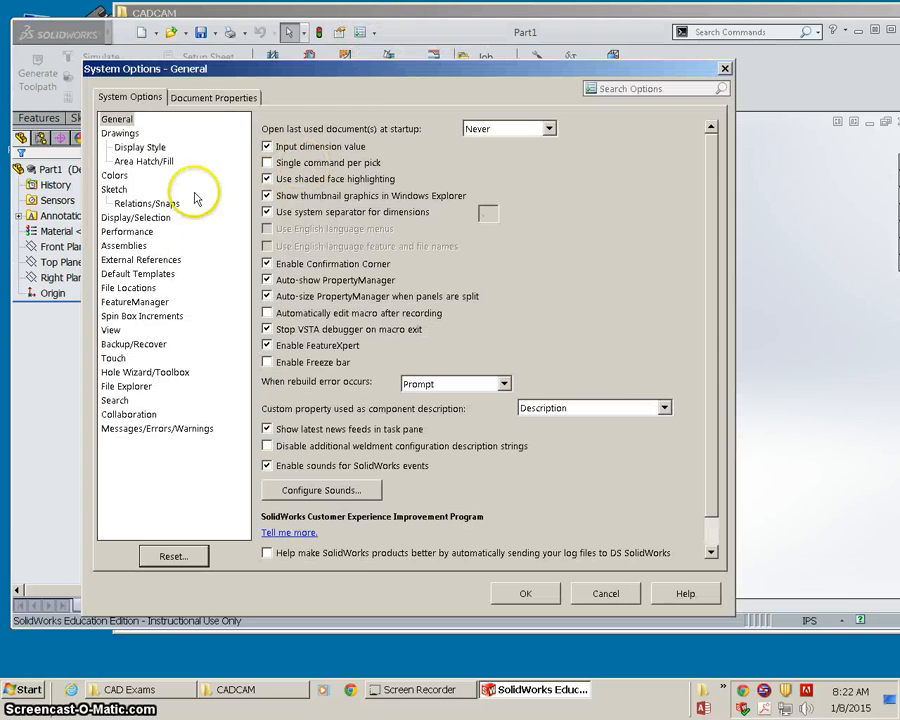
left_click(220, 98)
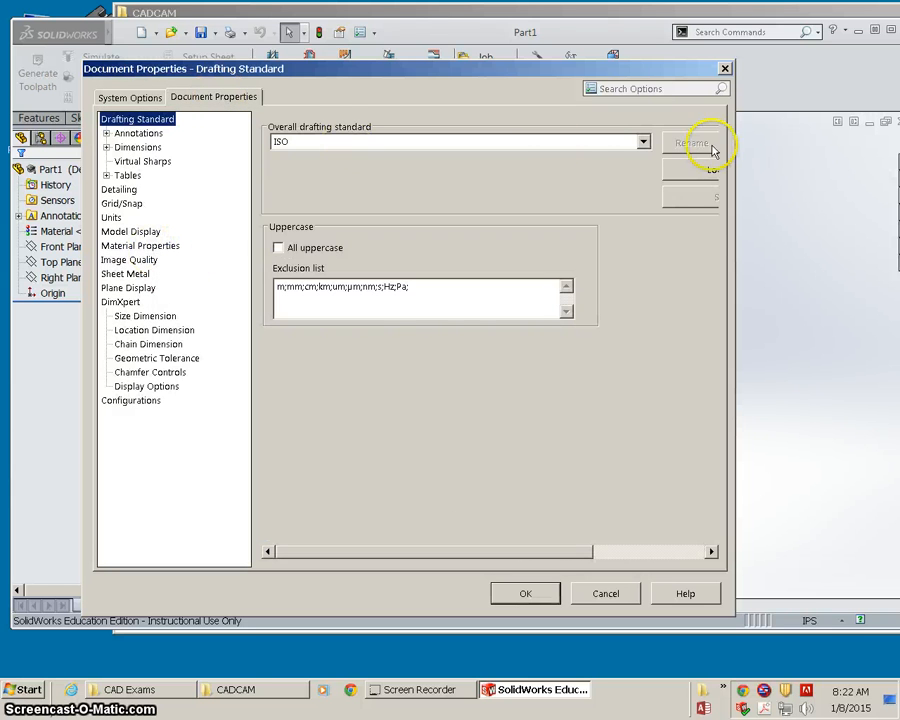
left_click(642, 142)
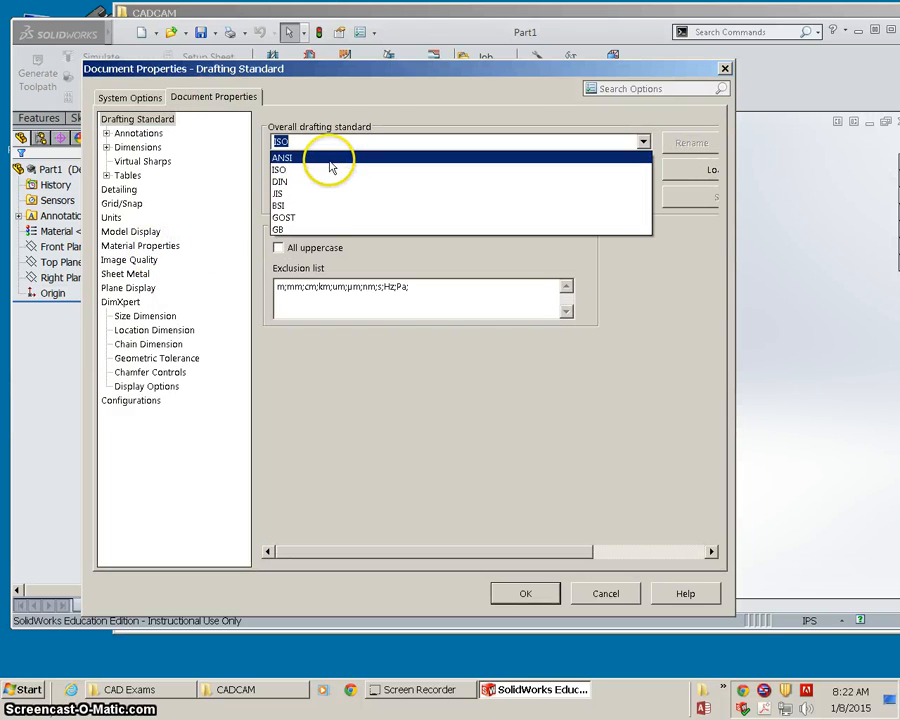
left_click(330, 167)
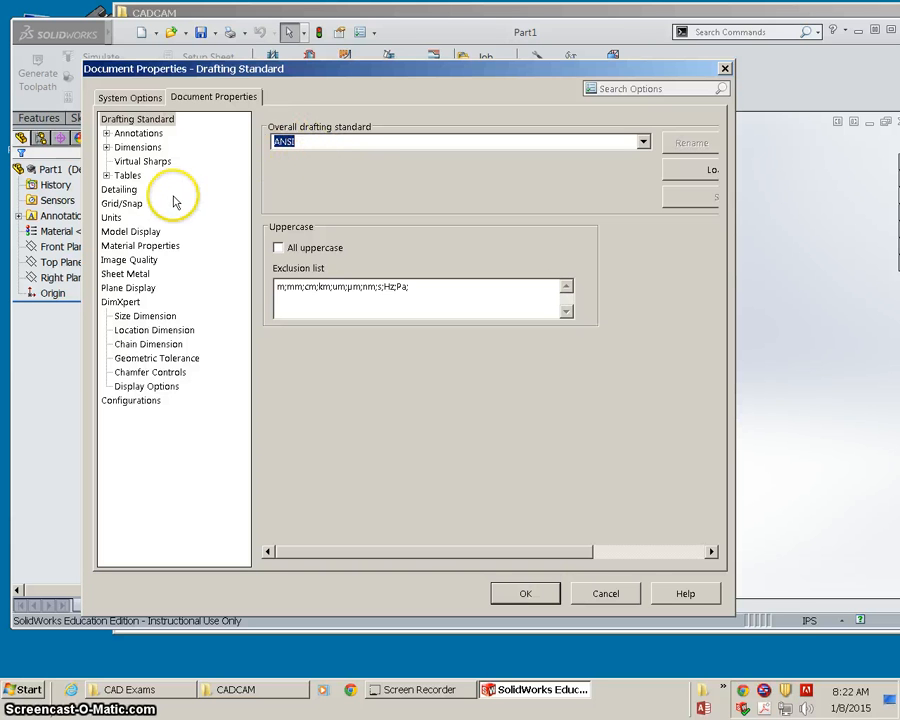
left_click(111, 218)
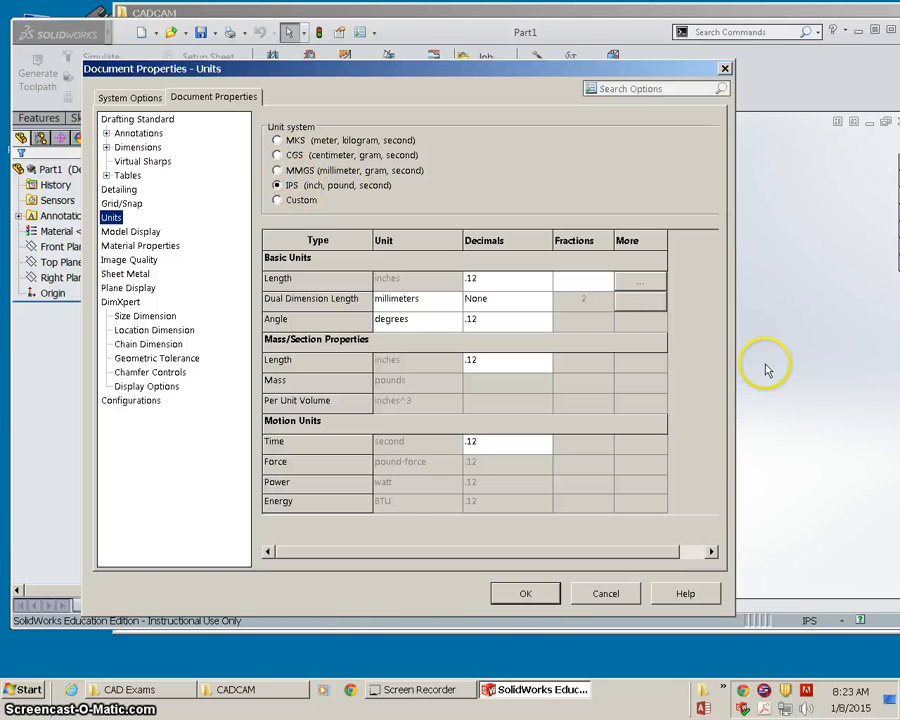
left_click(525, 595)
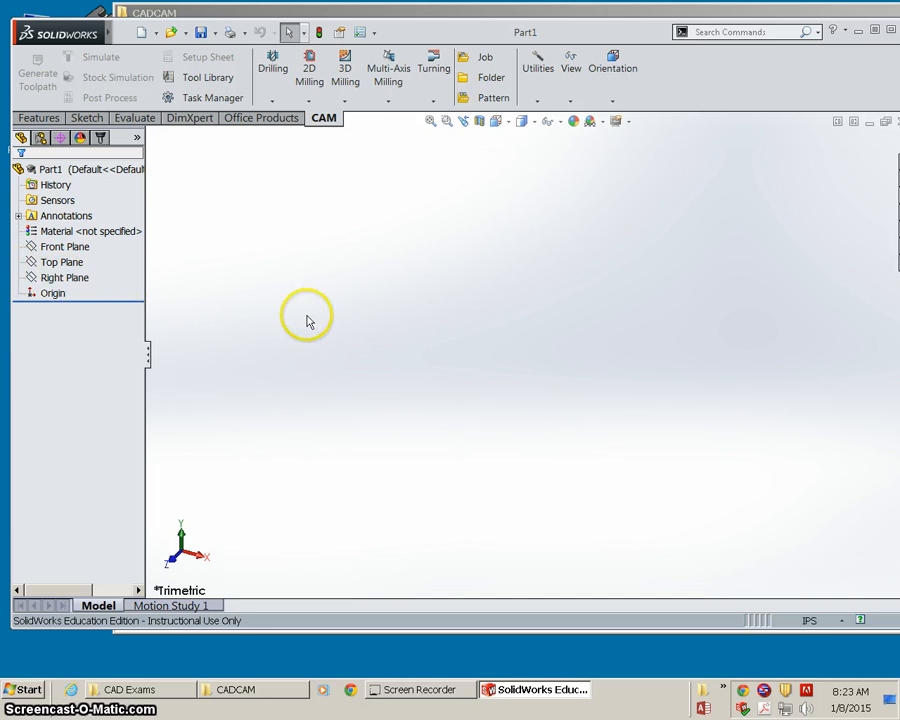
Step: Show the Front Plane in the graphics area
left_click(45, 262)
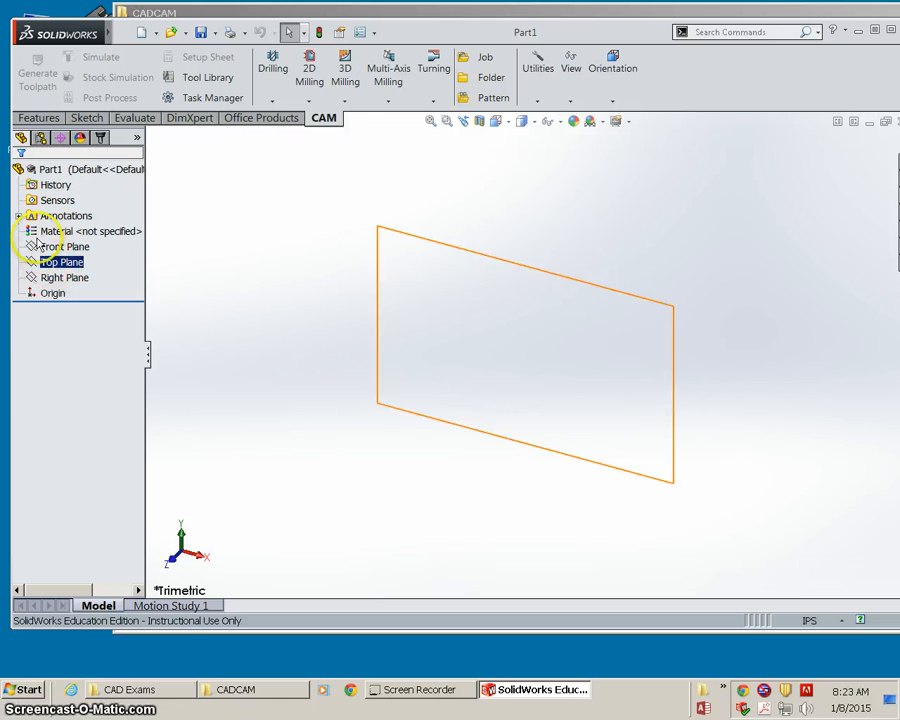
left_click(31, 277)
left_click(24, 247)
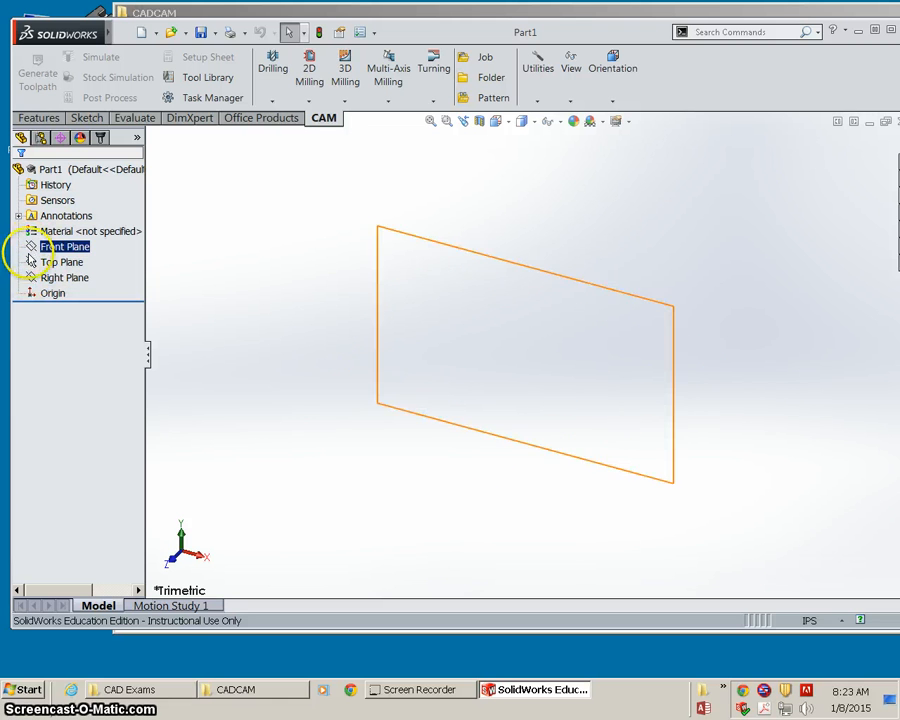
left_click(31, 279)
left_click(31, 263)
left_click(34, 248)
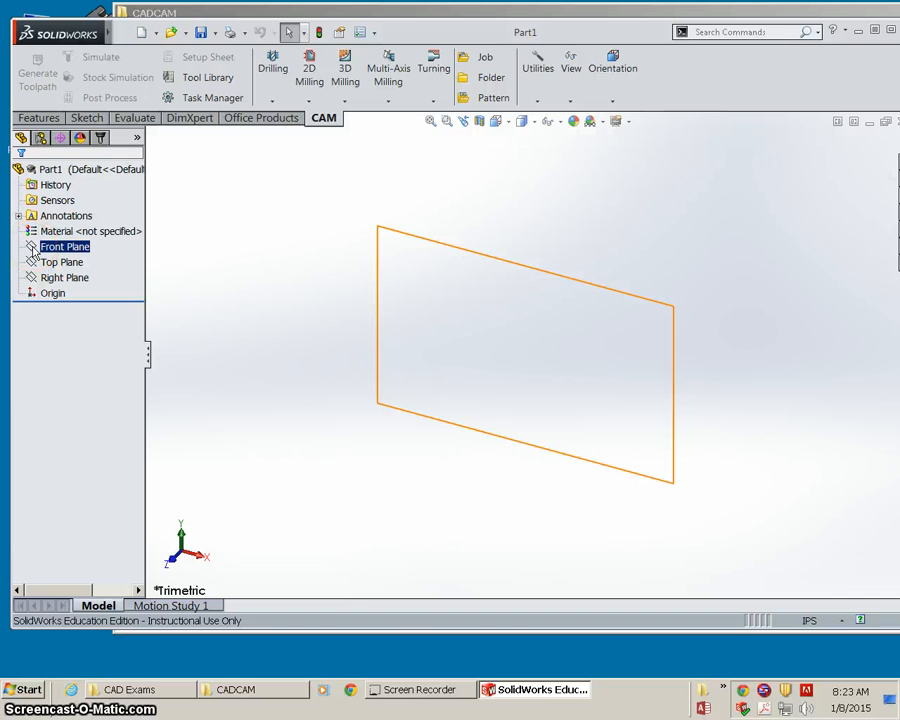
right_click(34, 250)
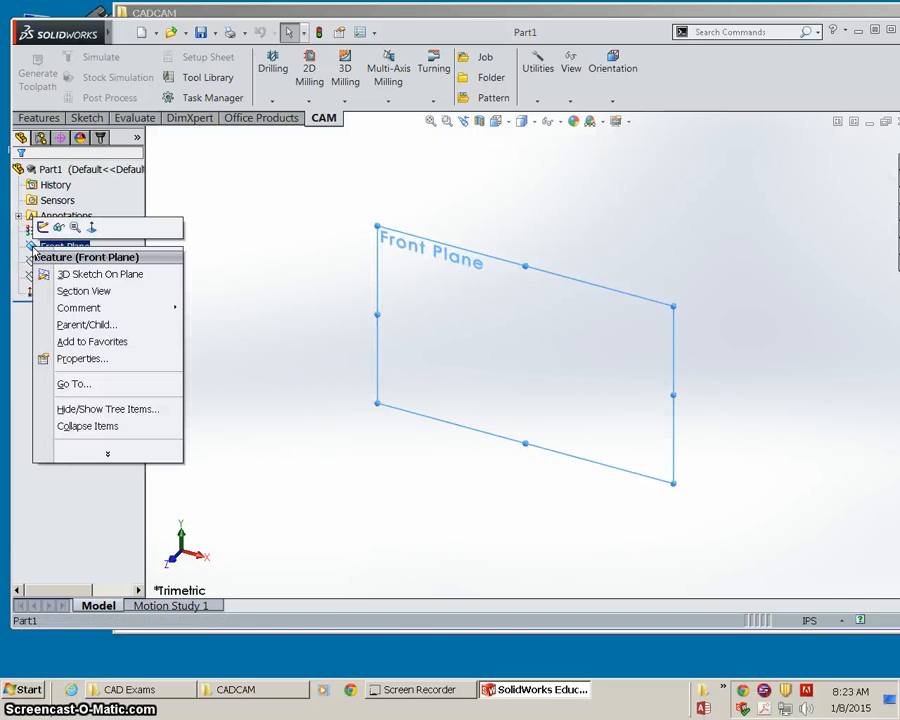
left_click(15, 257)
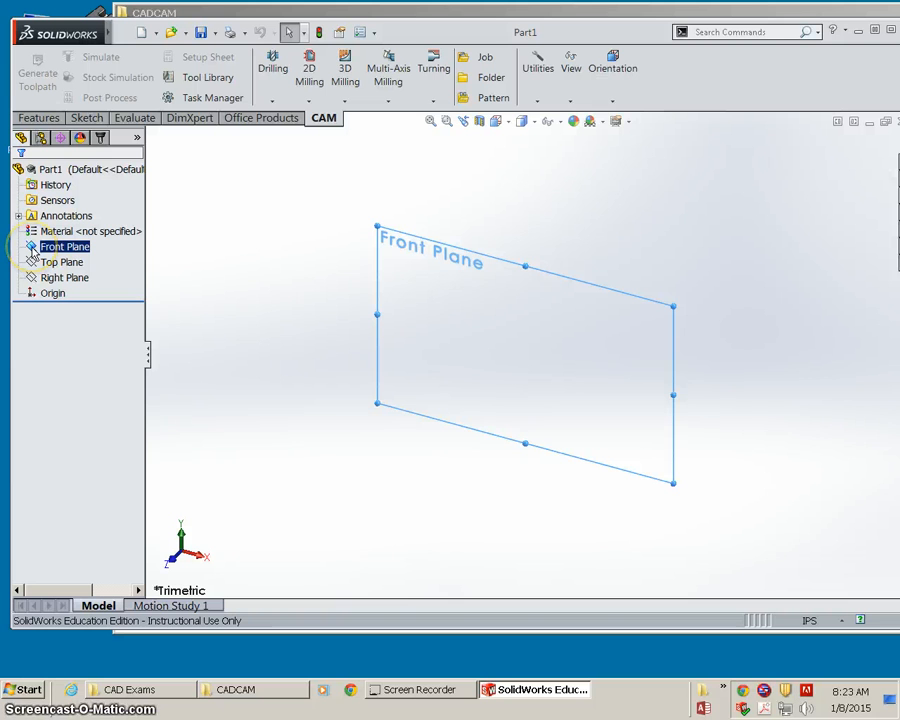
right_click(34, 250)
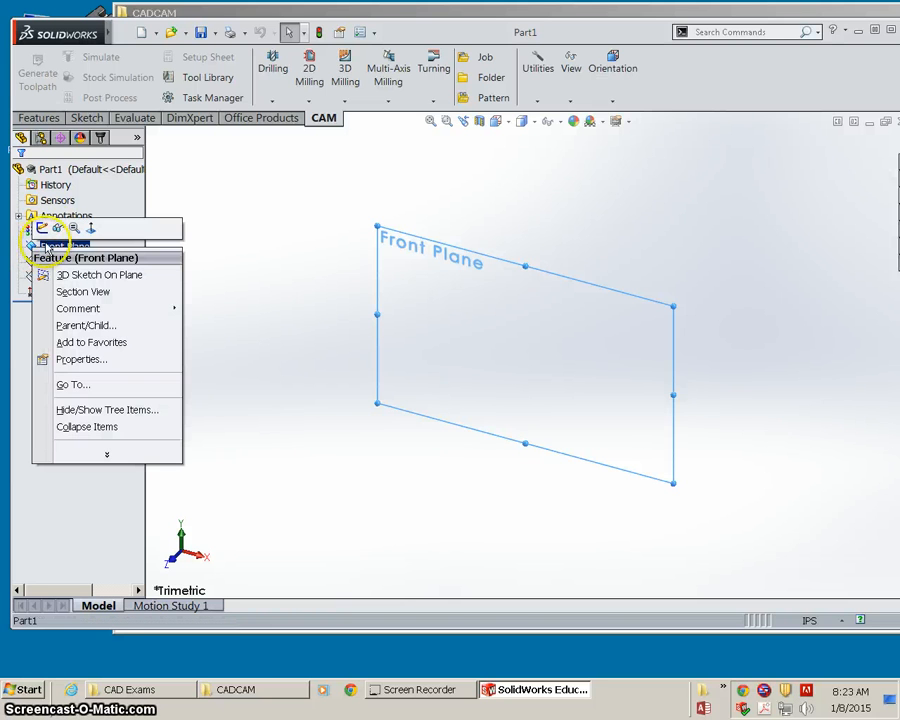
left_click(58, 229)
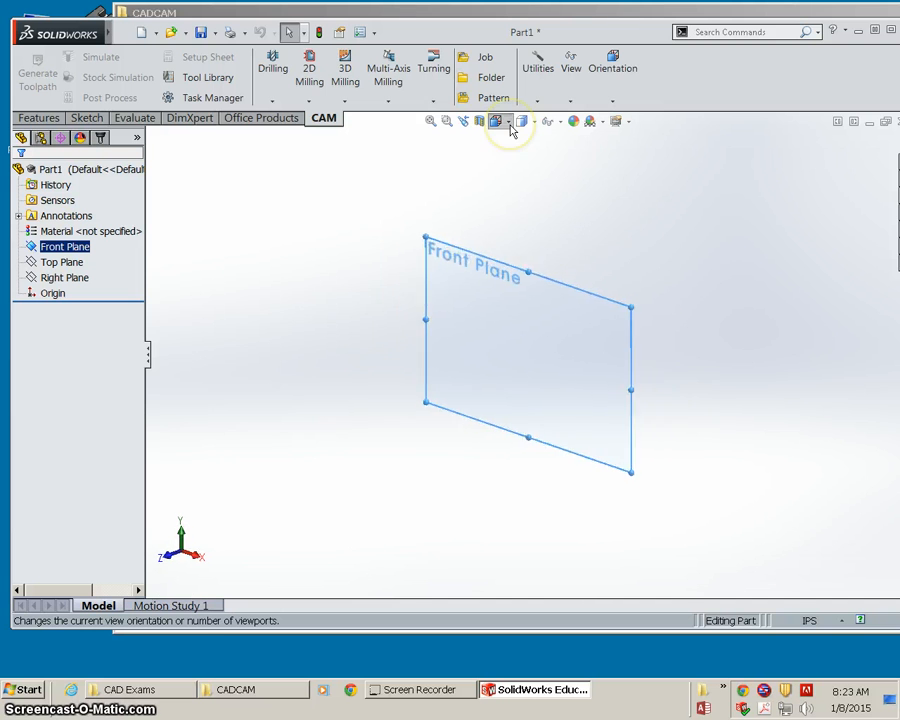
Step: Set the view orientation to Front so the Front Plane is seen straight on
left_click(509, 123)
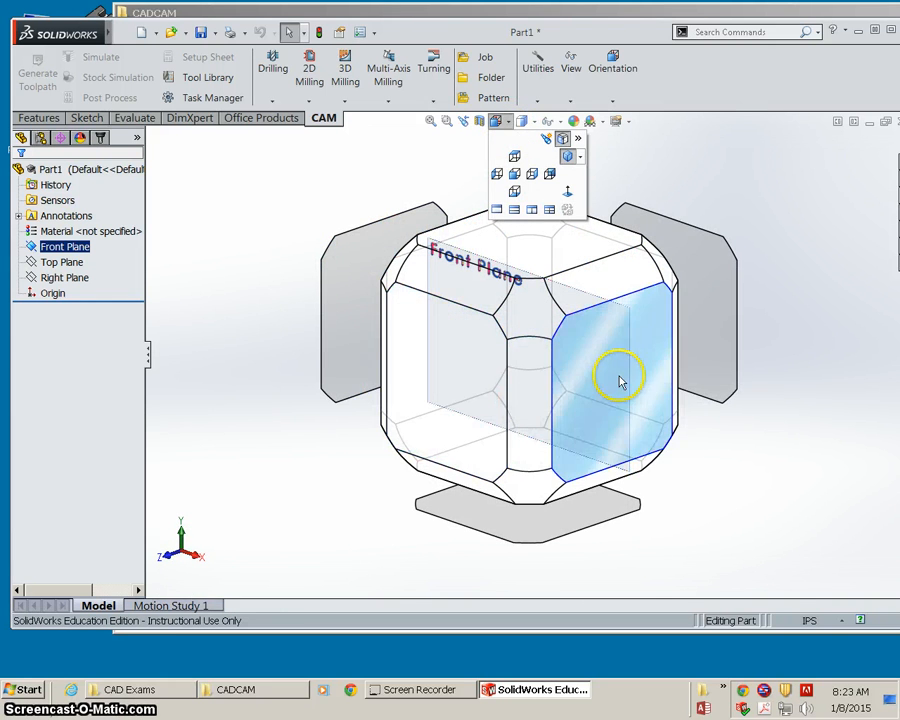
left_click(476, 373)
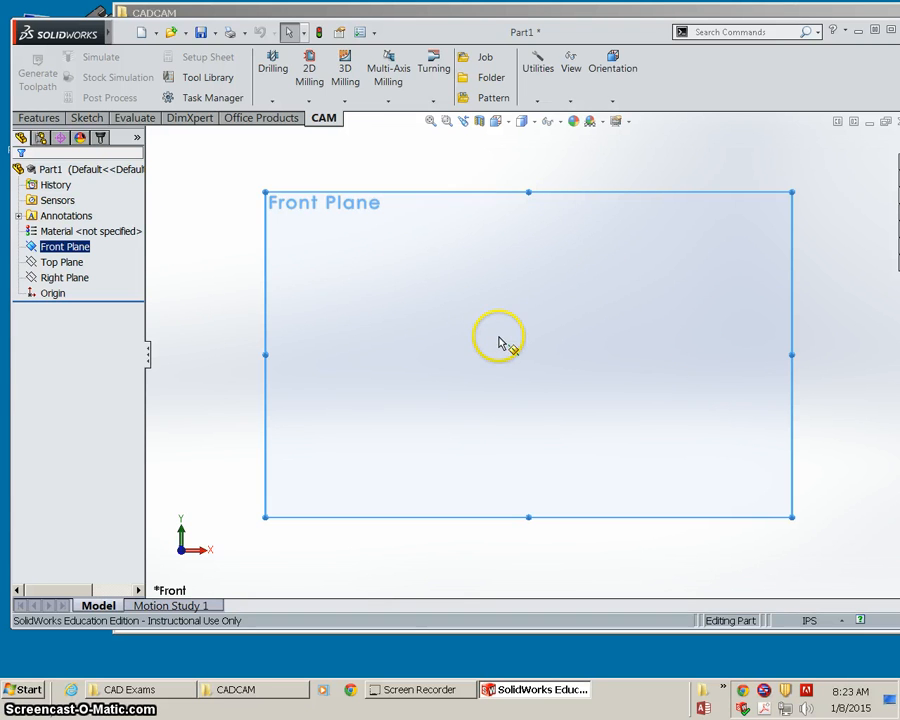
left_click(506, 127)
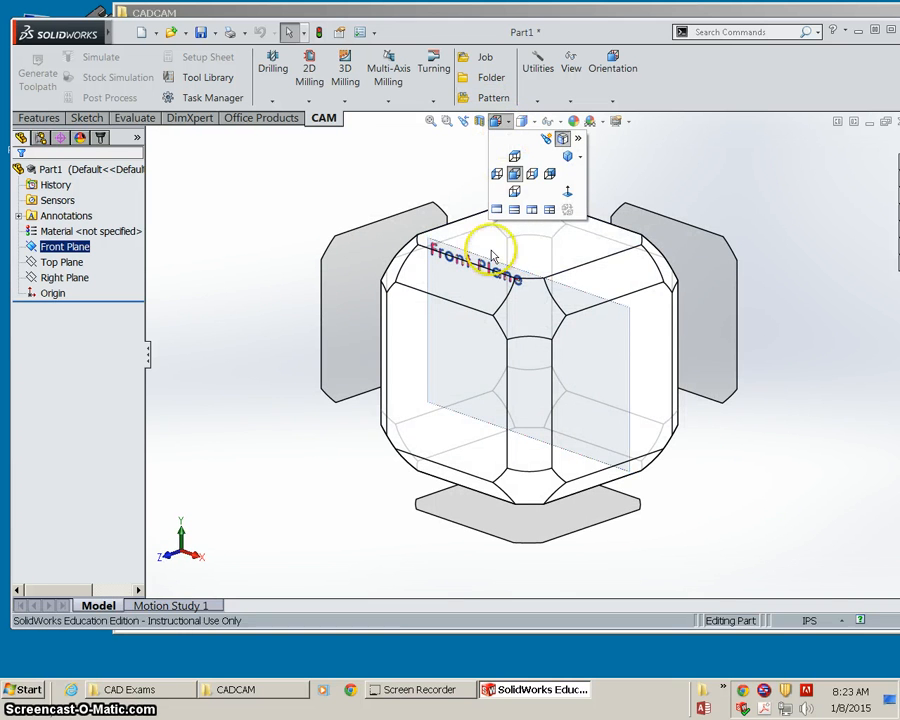
left_click(470, 348)
left_click(468, 366)
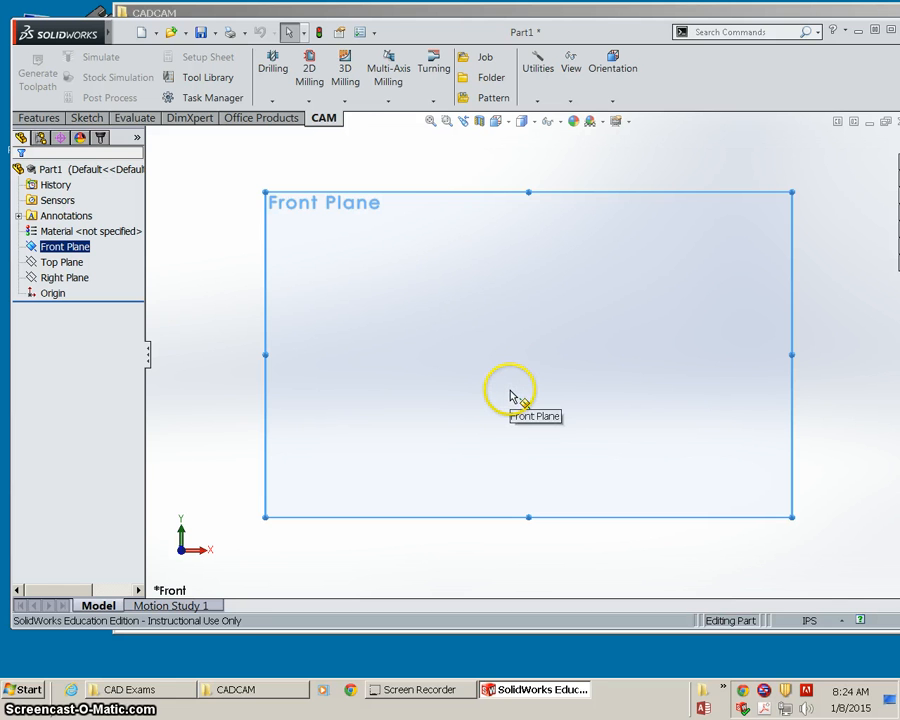
scroll(512, 390, "down", 3)
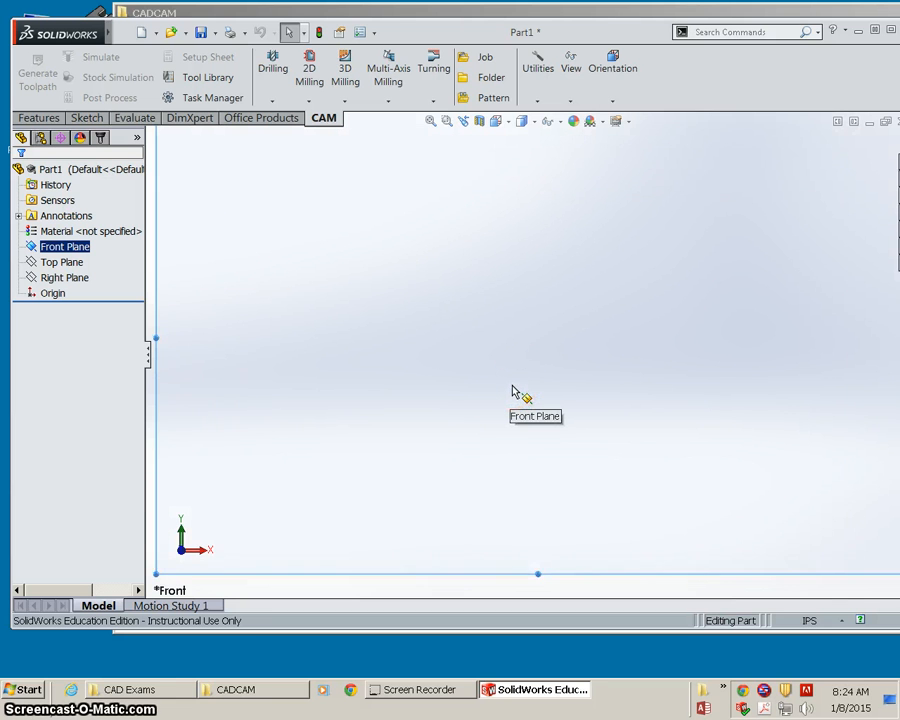
scroll(512, 390, "up", 5)
scroll(532, 301, "up", 4)
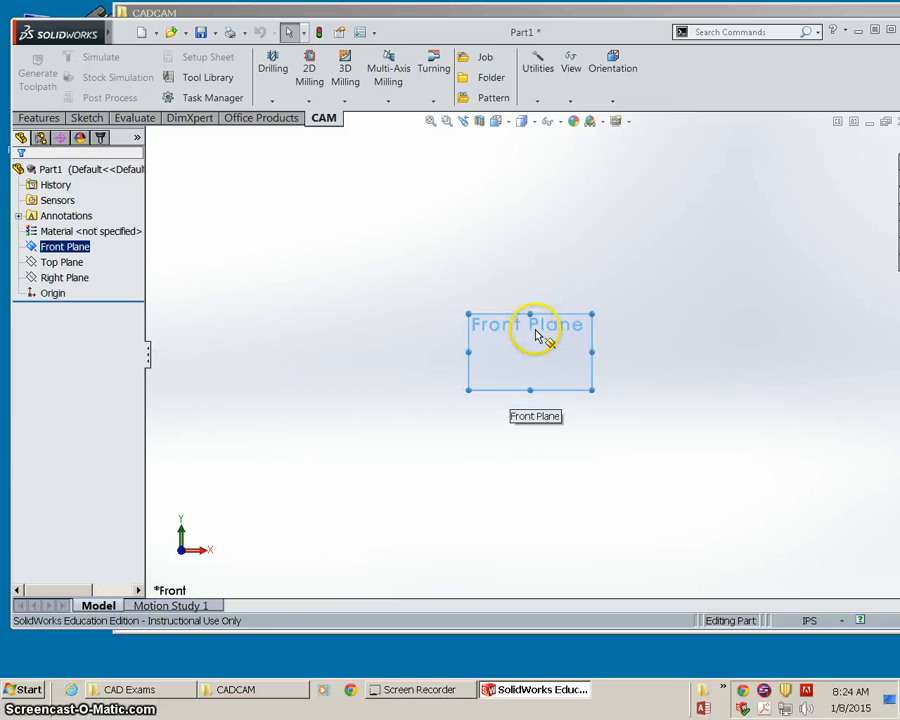
scroll(532, 345, "down", 4)
scroll(532, 347, "down", 5)
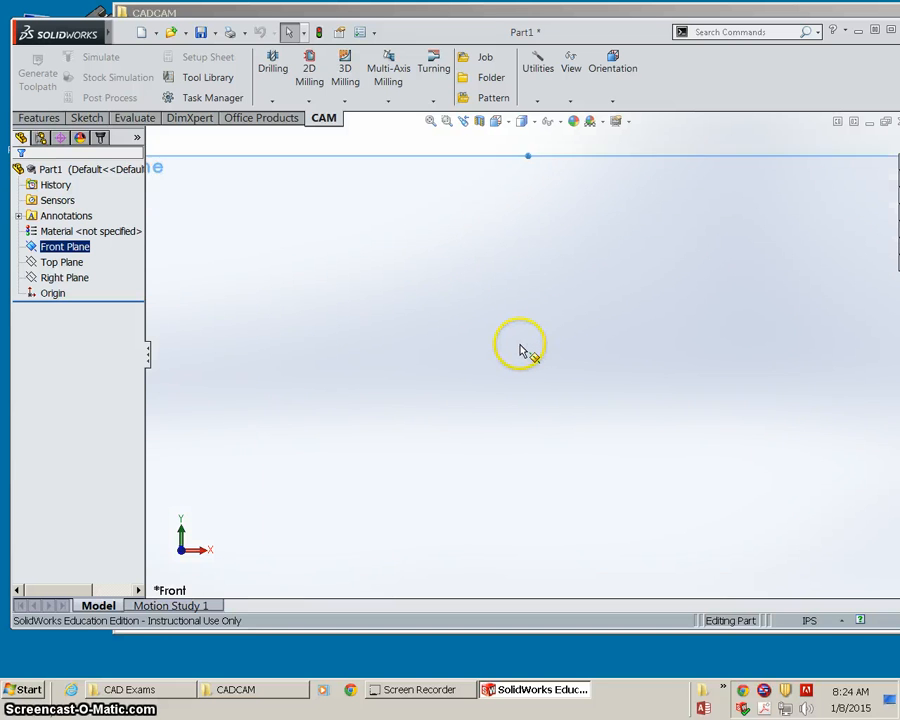
scroll(504, 362, "up", 3)
scroll(523, 388, "up", 2)
scroll(521, 410, "down", 4)
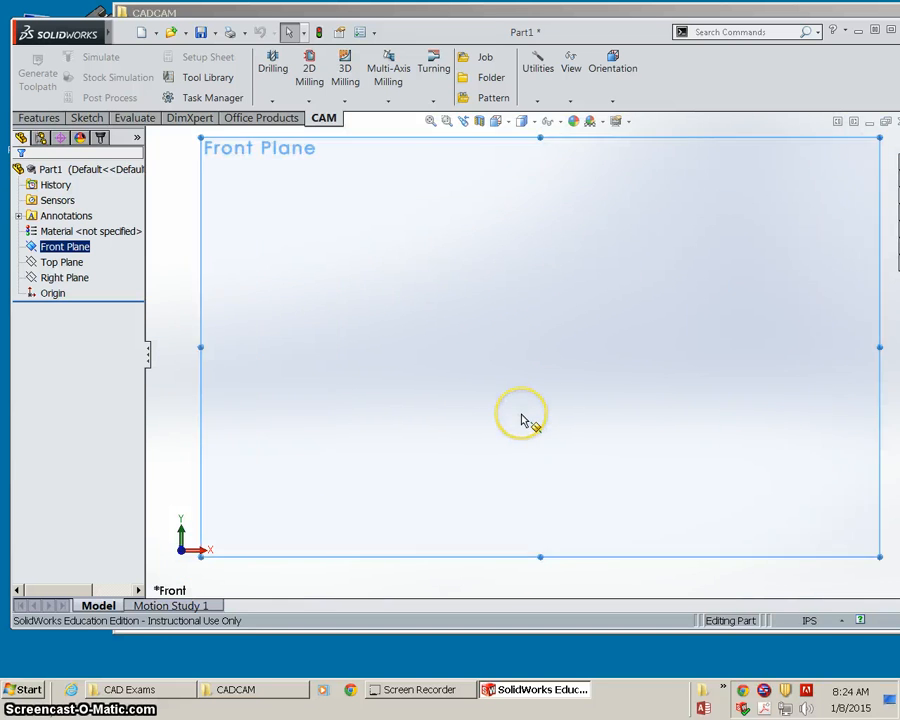
Step: Orbit the model to see the Front Plane at an angle and return it to the standard Front orientation
scroll(525, 419, "up", 2)
scroll(523, 420, "down", 1)
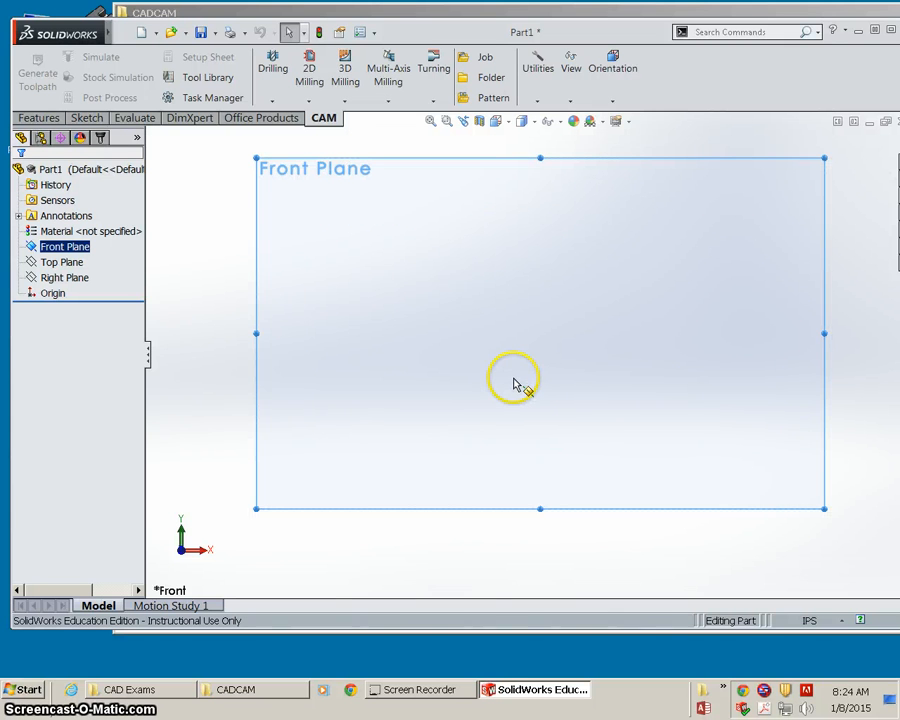
middle_click_drag(515, 383, 408, 358)
key("Escape")
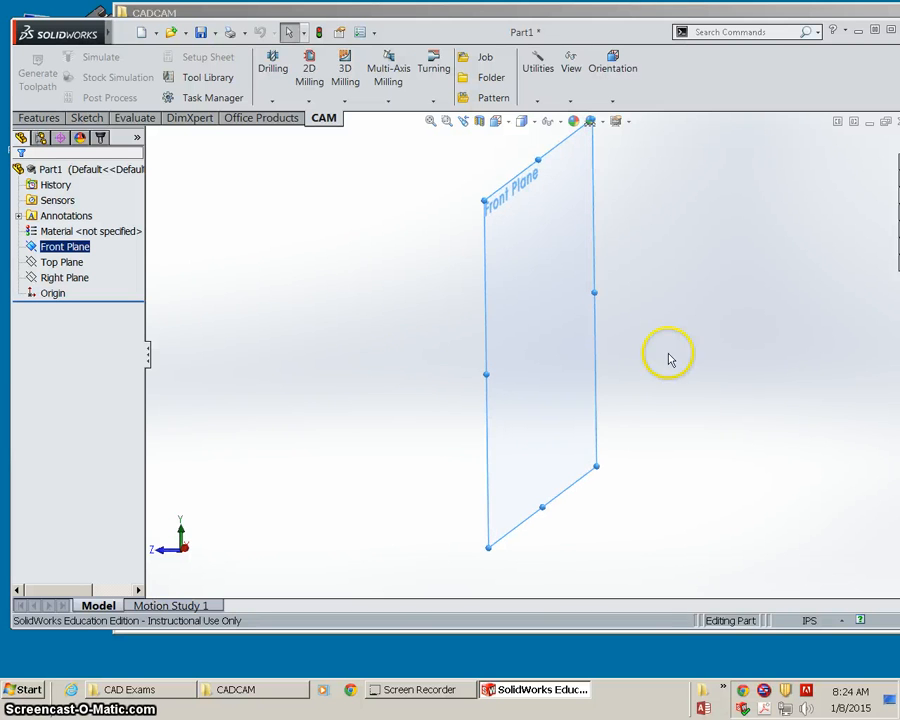
left_click(495, 122)
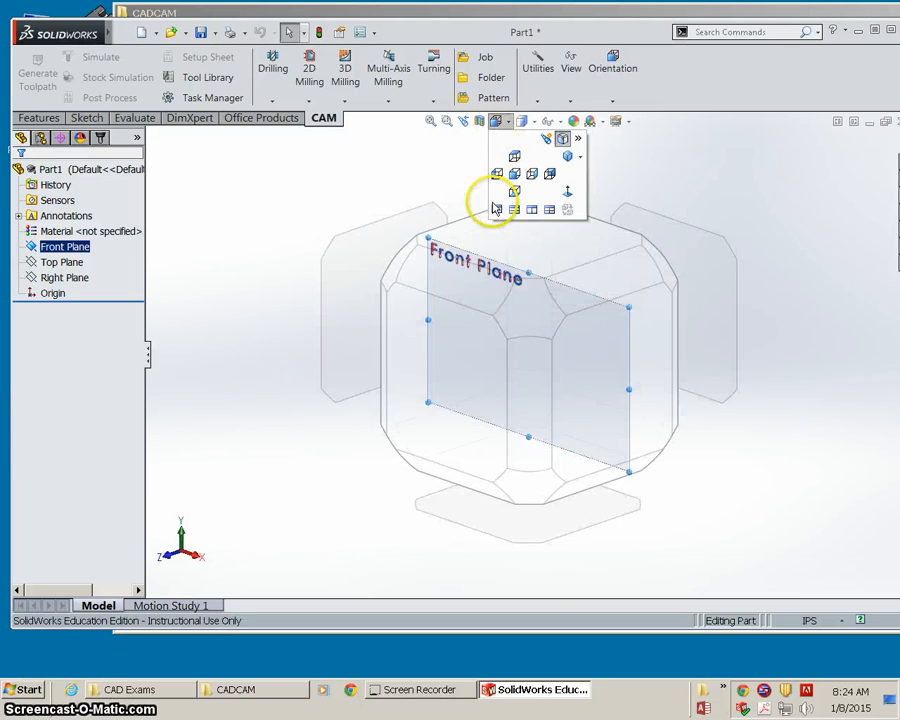
left_click(459, 346)
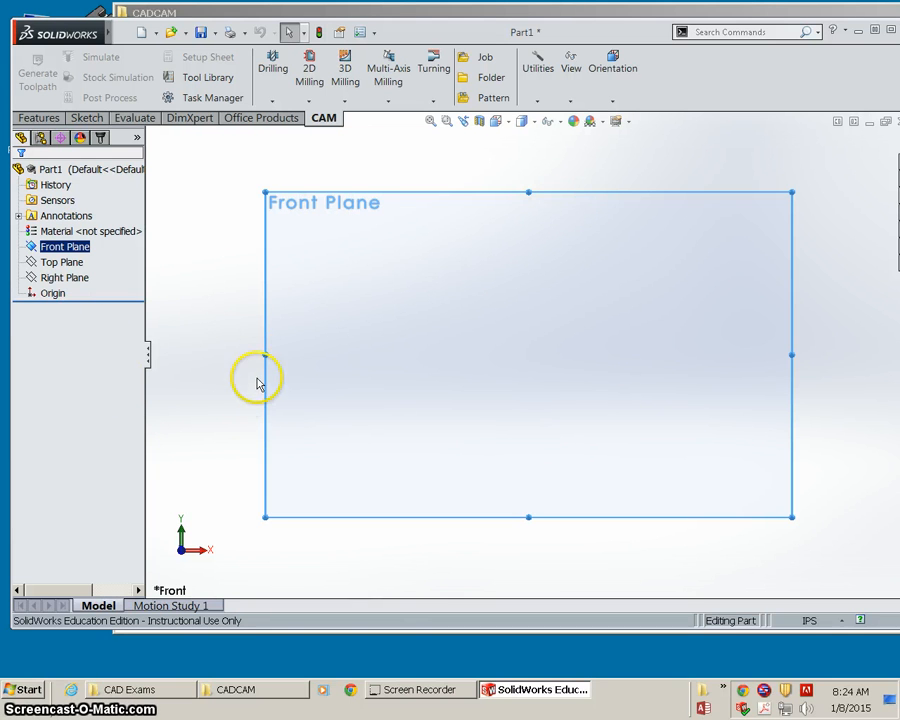
Step: Start a new sketch on the Front Plane
left_click(96, 172)
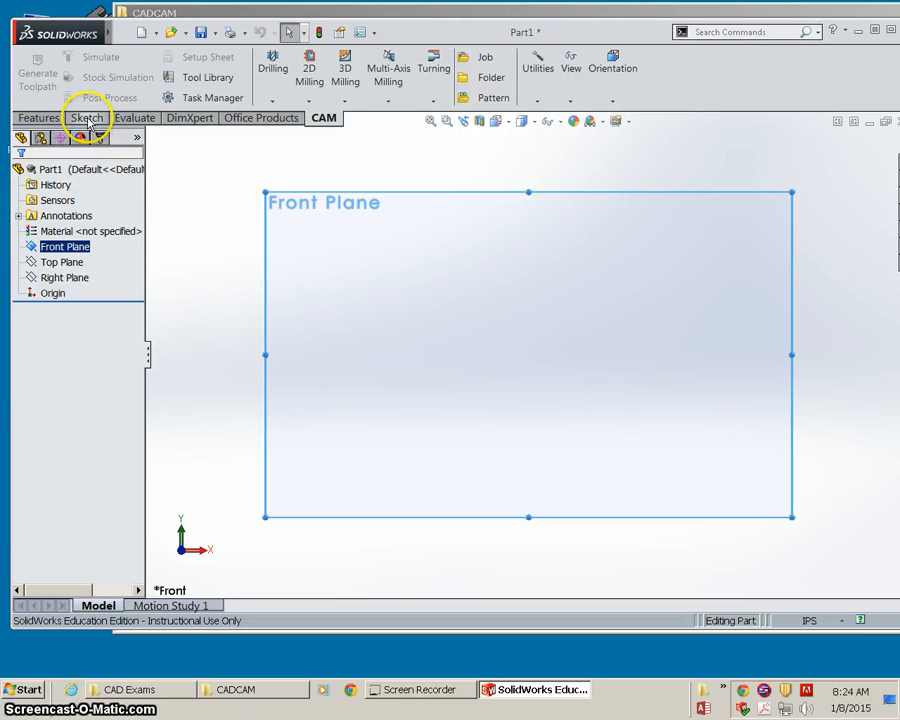
left_click(88, 119)
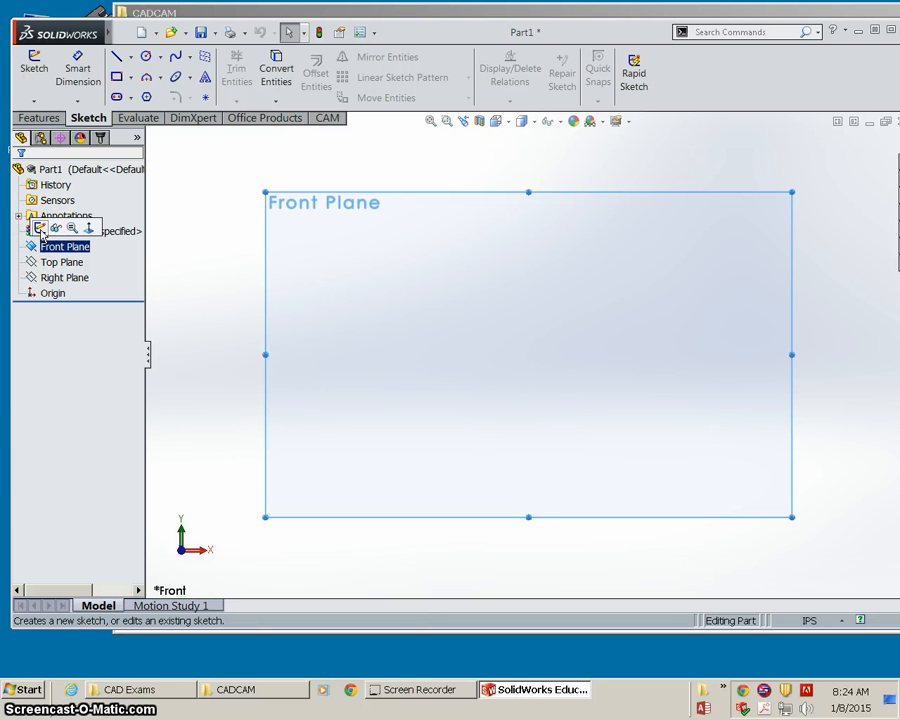
left_click(40, 229)
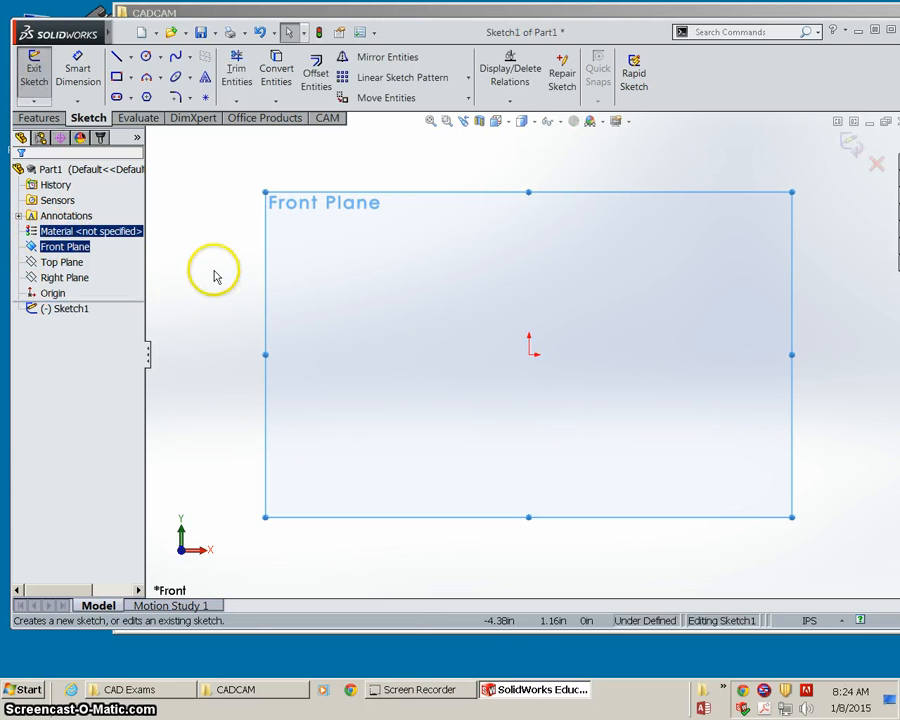
Step: Sketch a corner rectangle about 1.79 in wide and 0.88 in high just above the origin
left_click(130, 79)
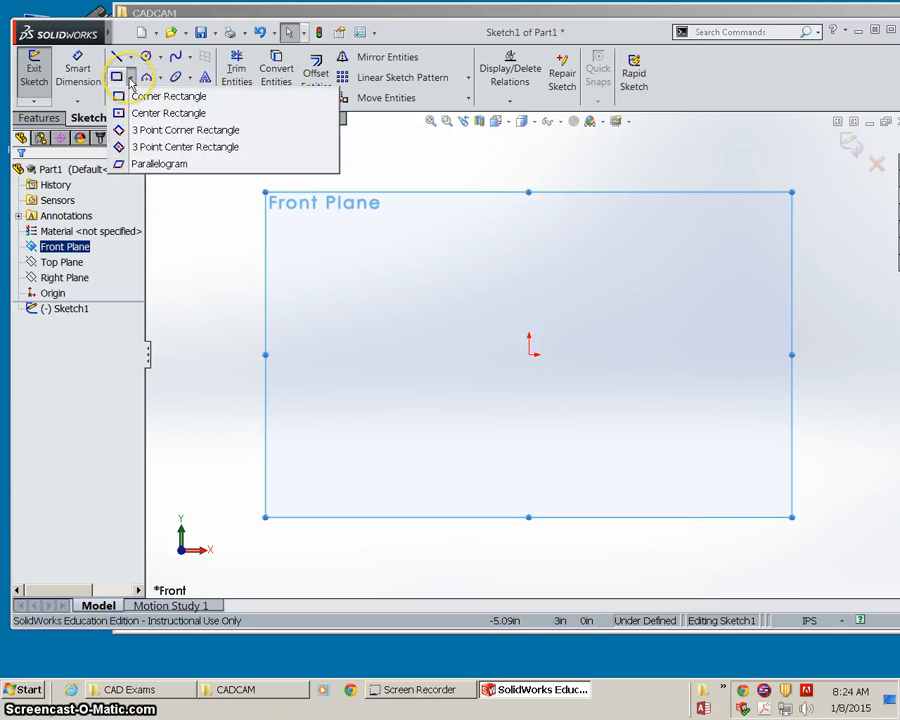
left_click(117, 95)
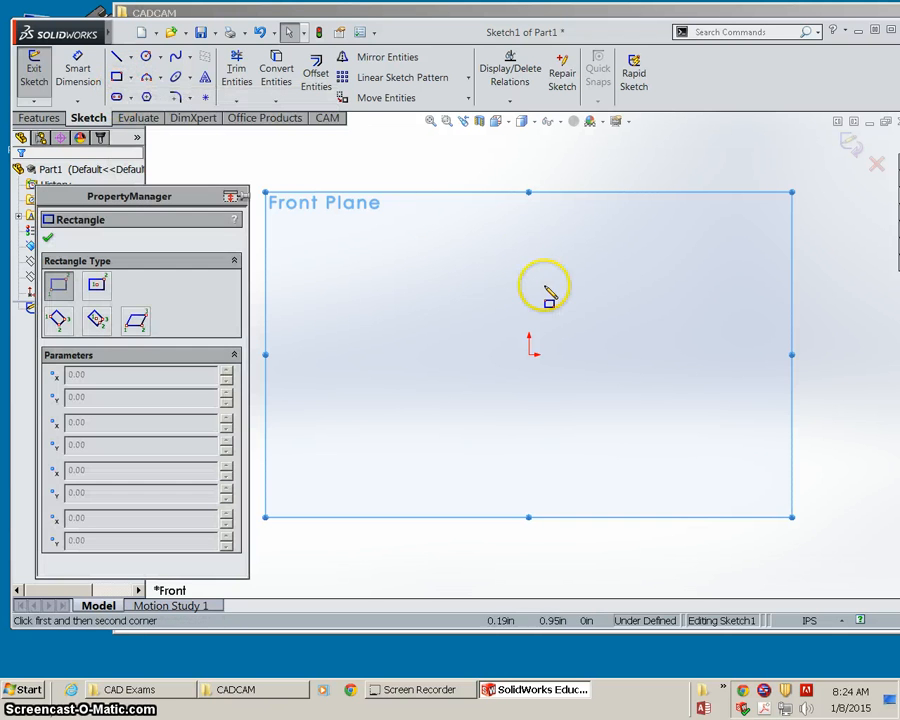
left_click(422, 268)
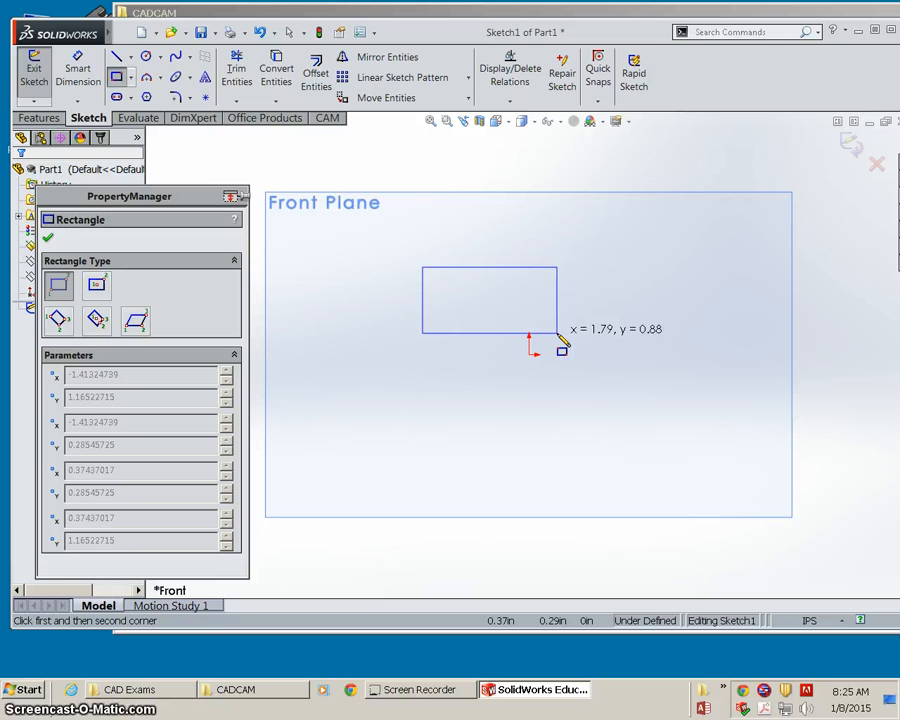
left_click(558, 334)
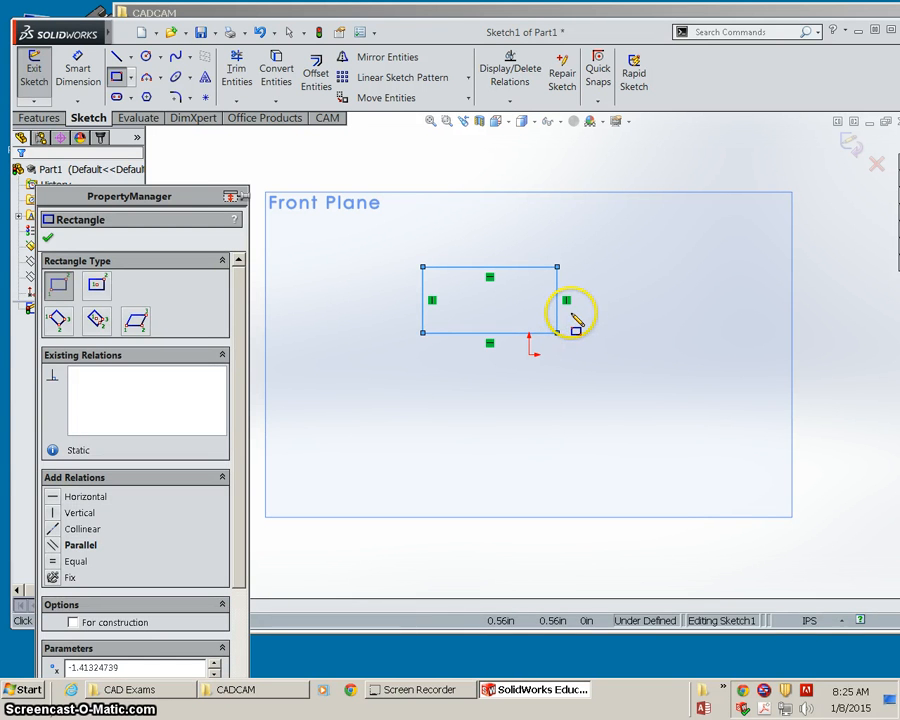
left_click(49, 242)
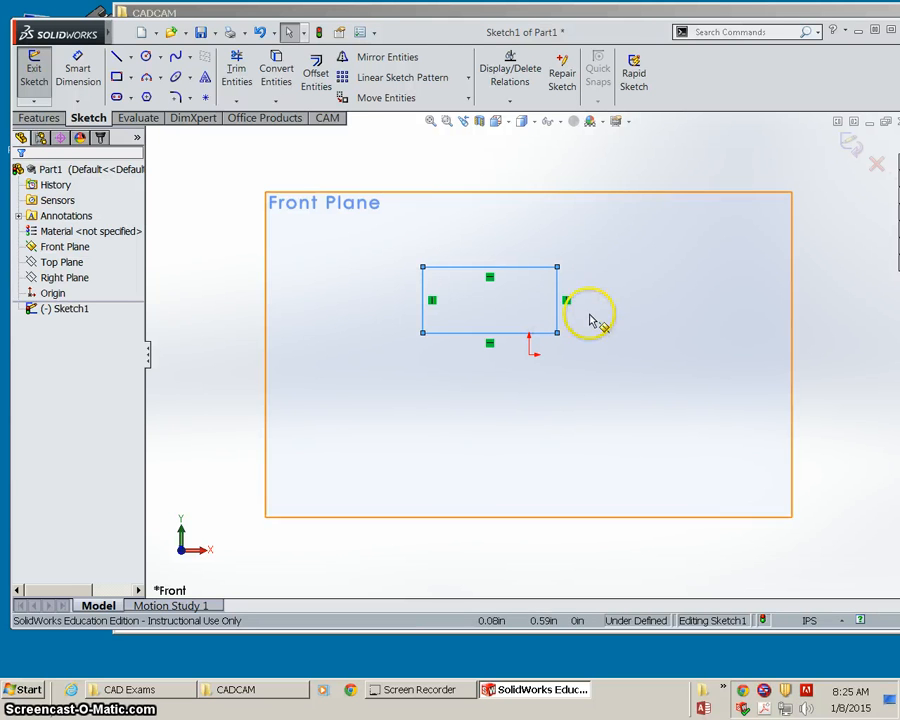
left_click(45, 232)
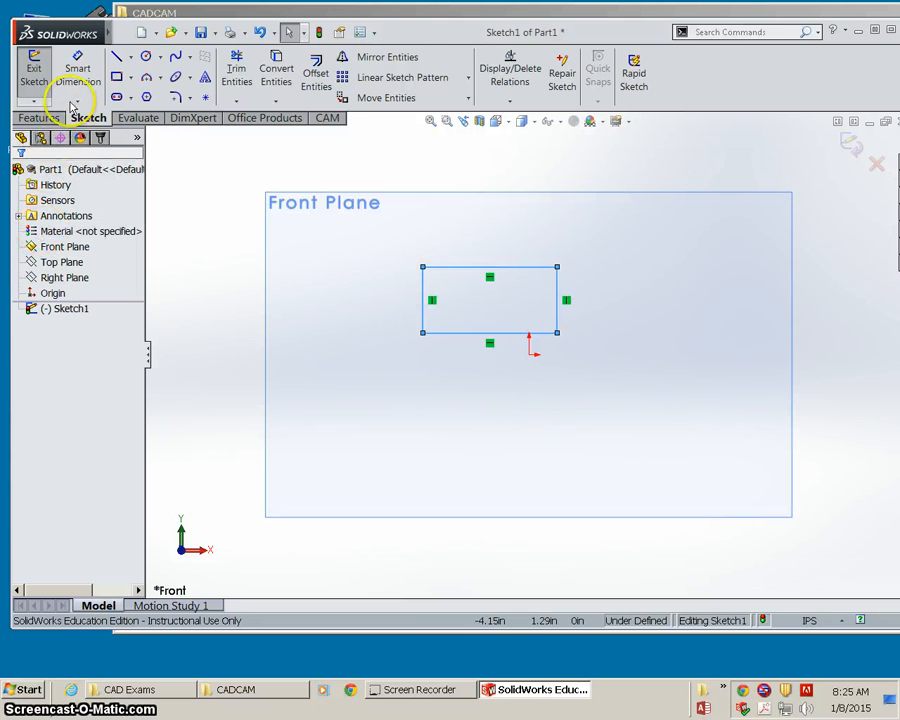
Step: Dimension the rectangle's top edge with Smart Dimension and set its width to 3 in
left_click(474, 267)
left_click(490, 228)
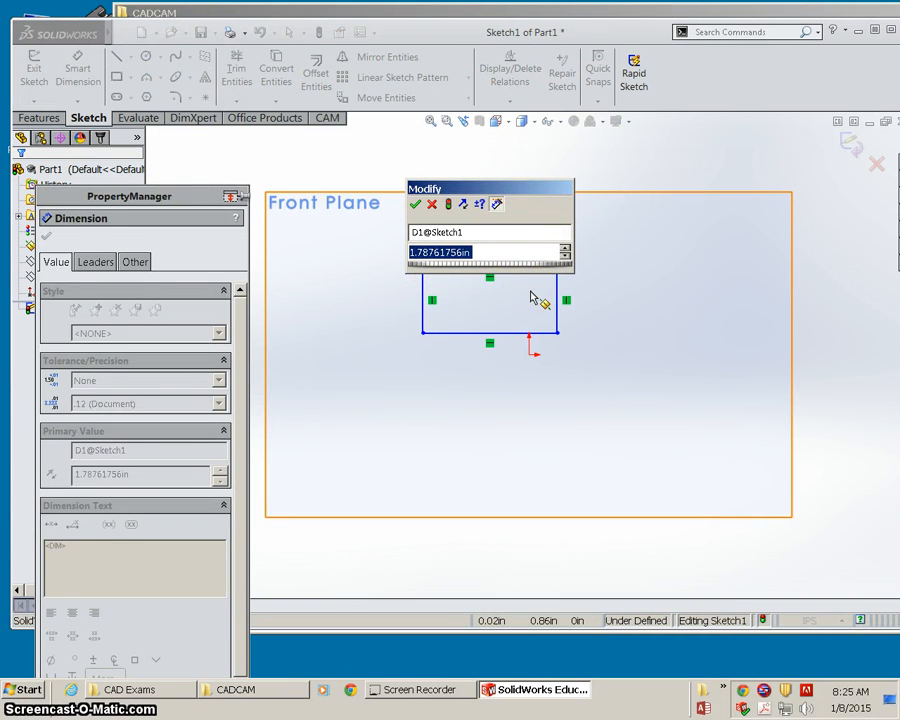
type("3")
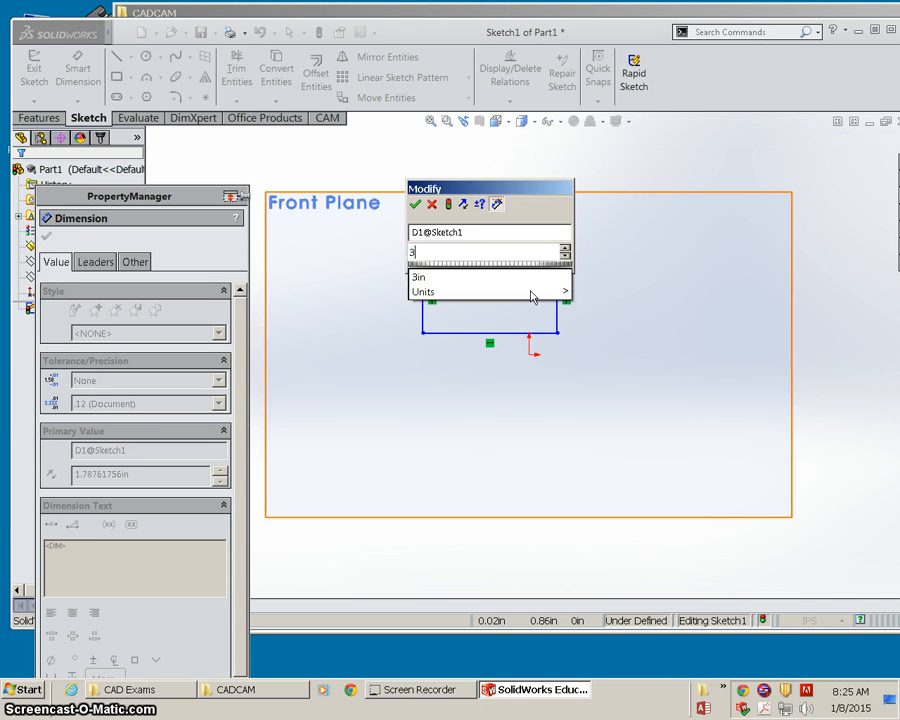
left_click(416, 207)
left_click(416, 207)
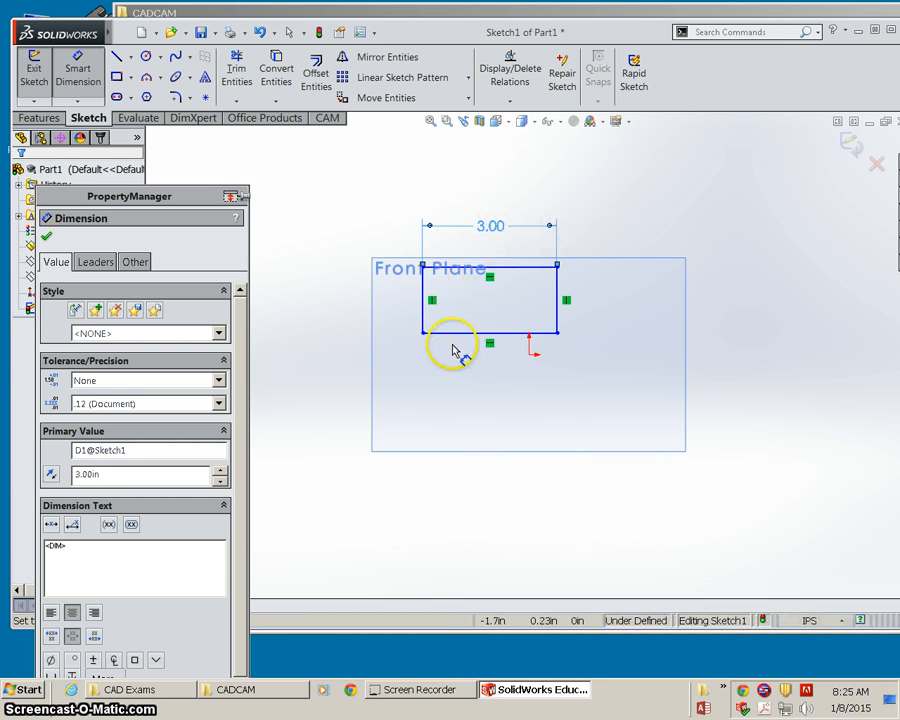
Step: Dimension the rectangle's left edge at 1.5 in and finish the Smart Dimension command
left_click(425, 308)
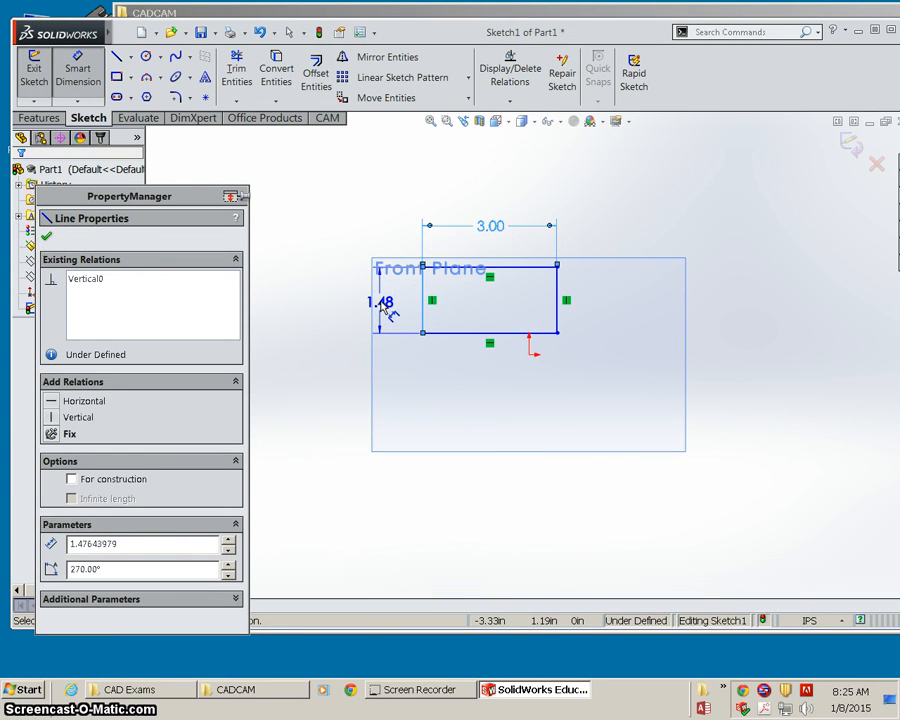
left_click(384, 307)
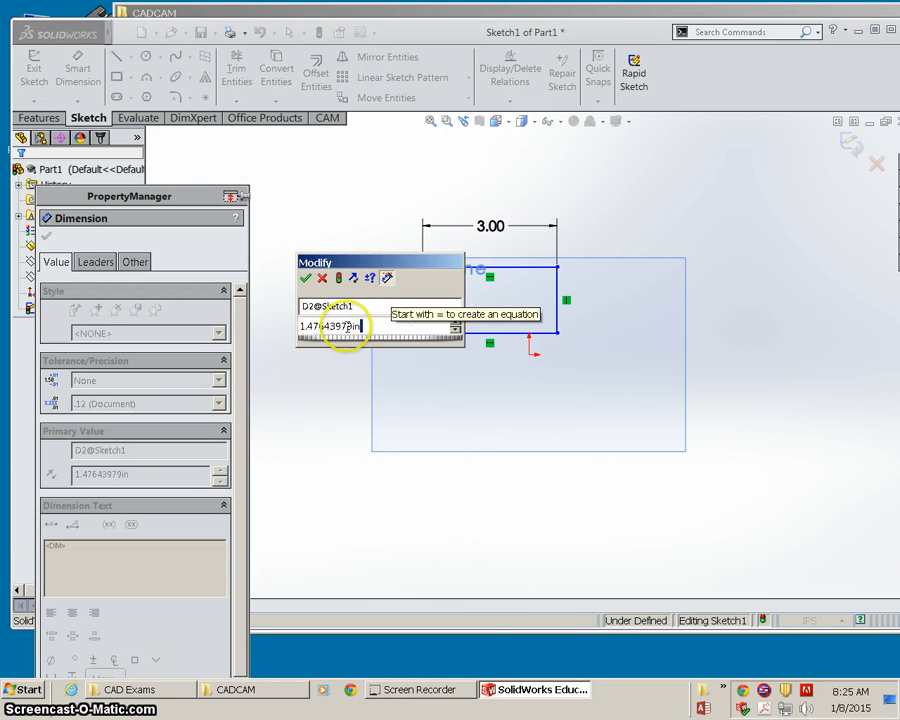
type("1.5")
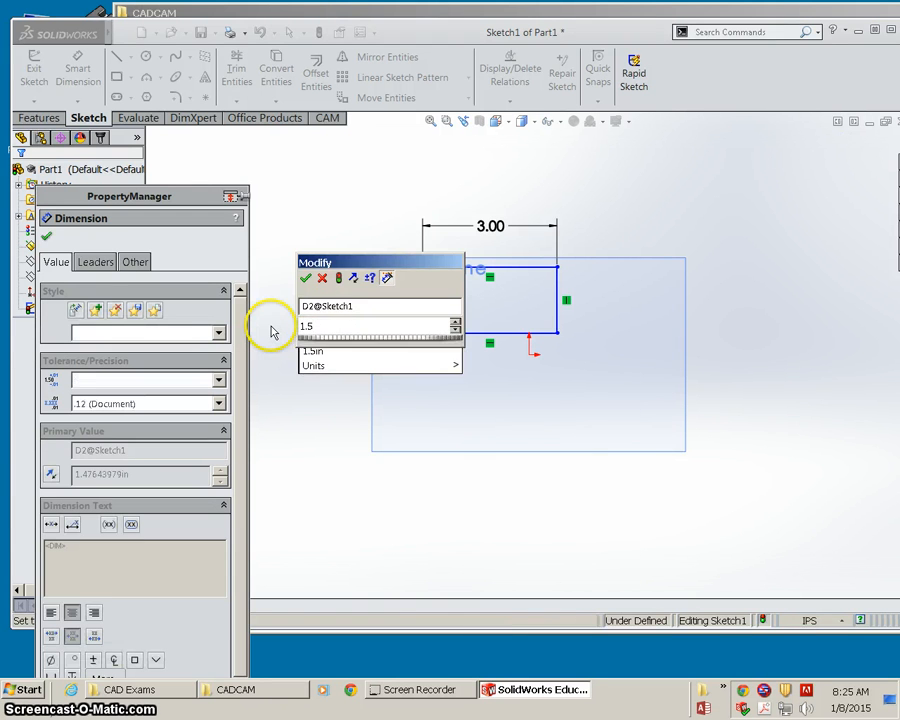
key("Return")
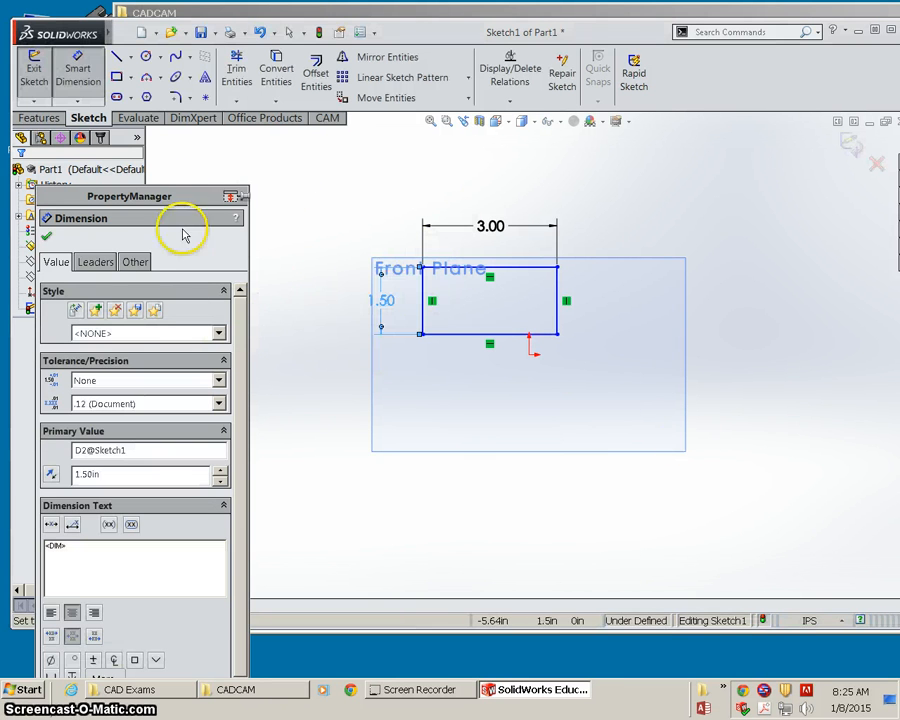
left_click_drag(175, 196, 316, 163)
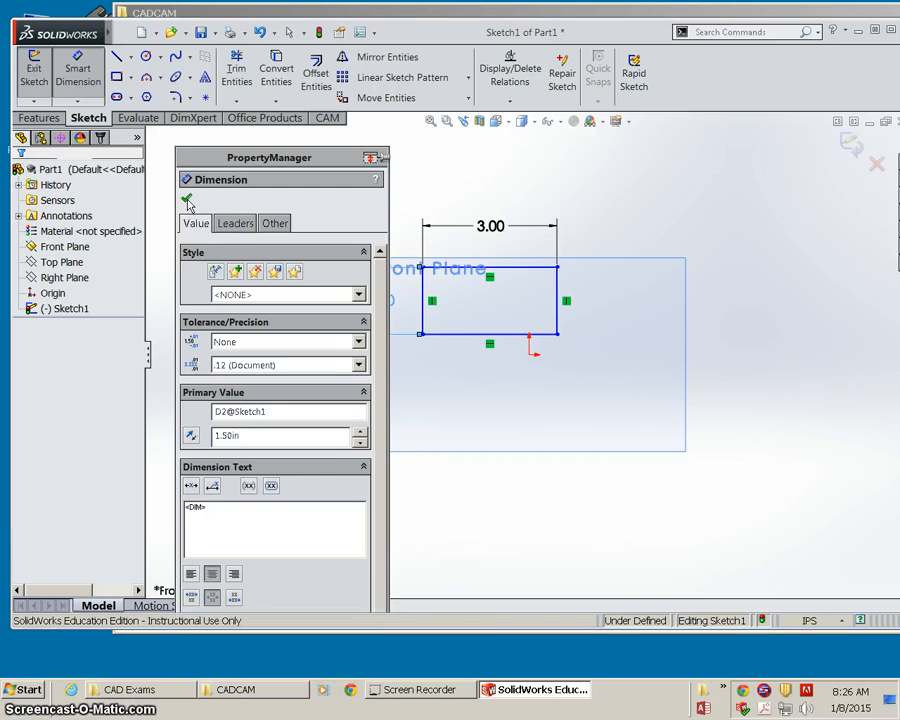
left_click(187, 202)
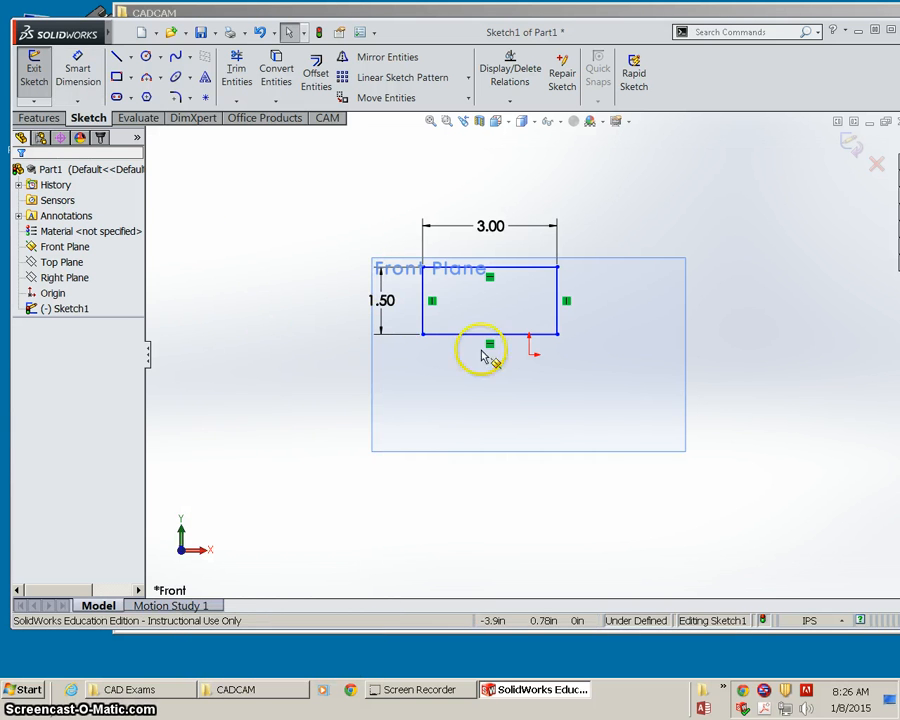
Step: Insert the airfoil JPG image into the sketch as a sketch picture
mouse_move(80, 32)
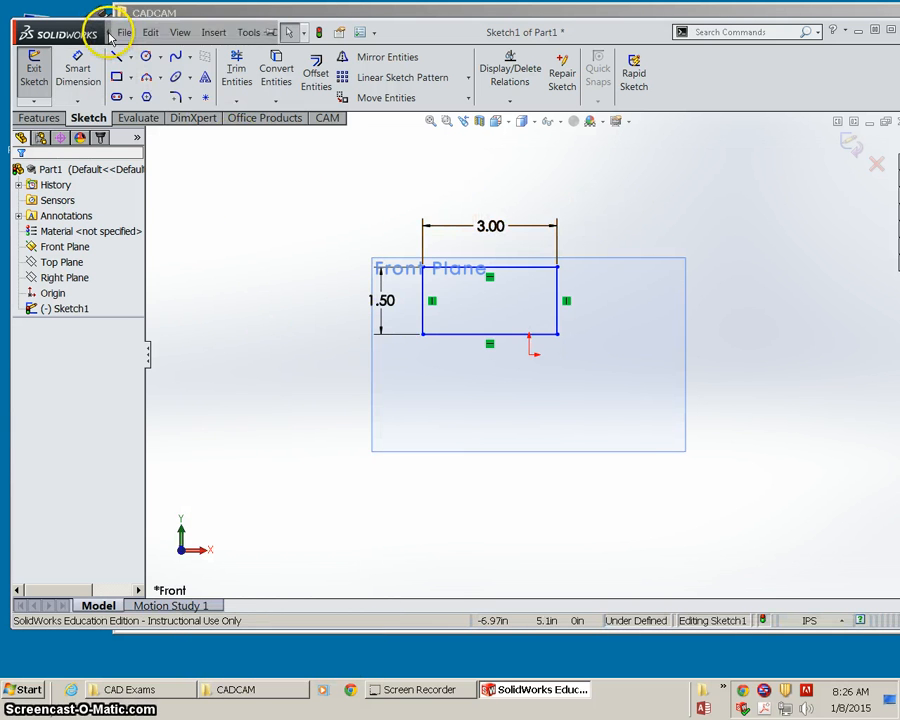
left_click(120, 32)
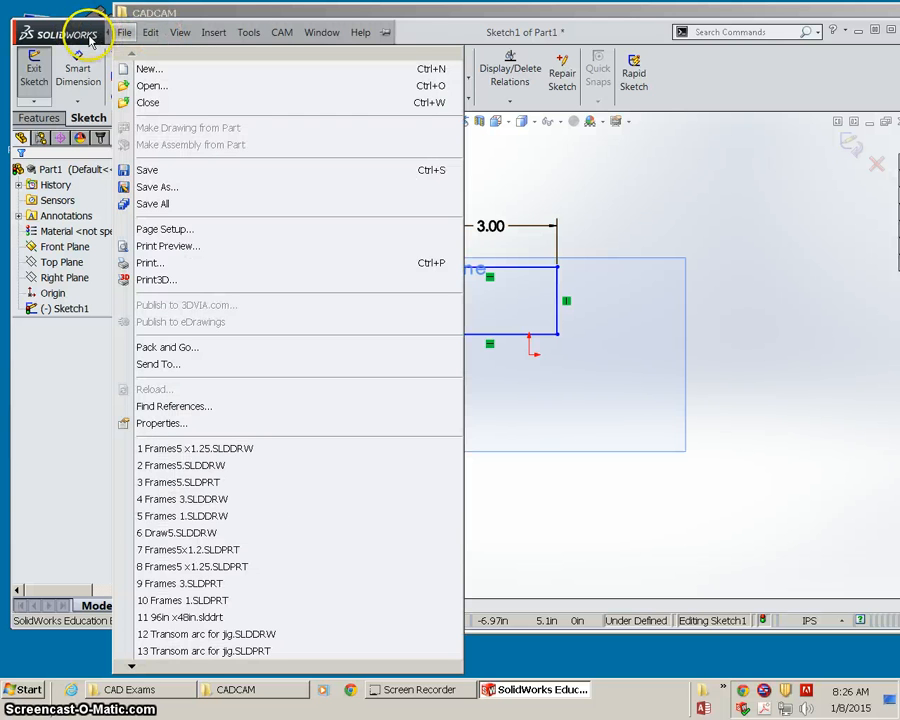
mouse_move(248, 36)
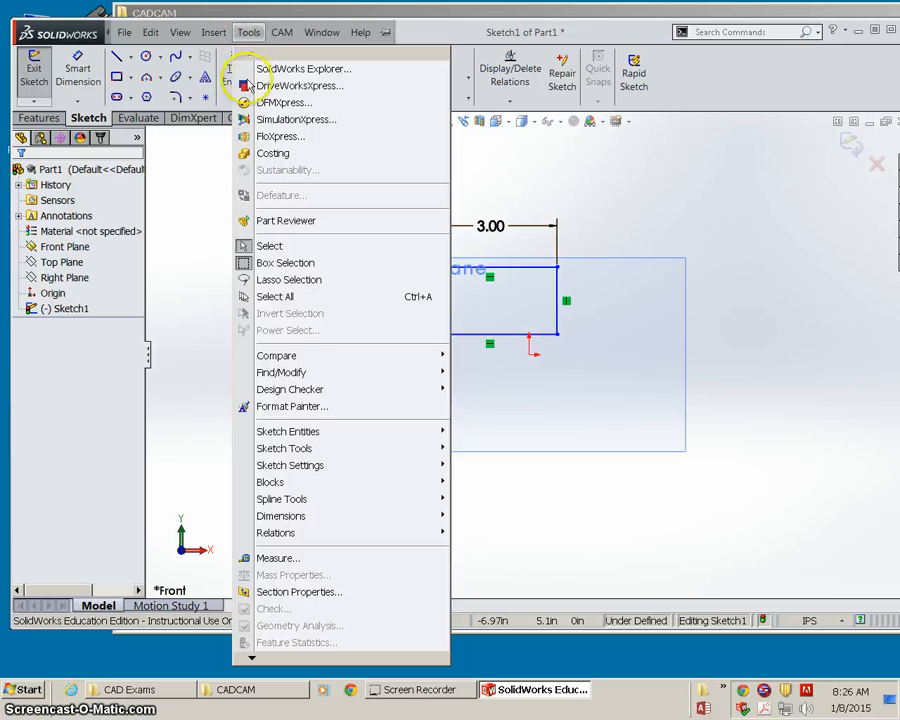
mouse_move(293, 456)
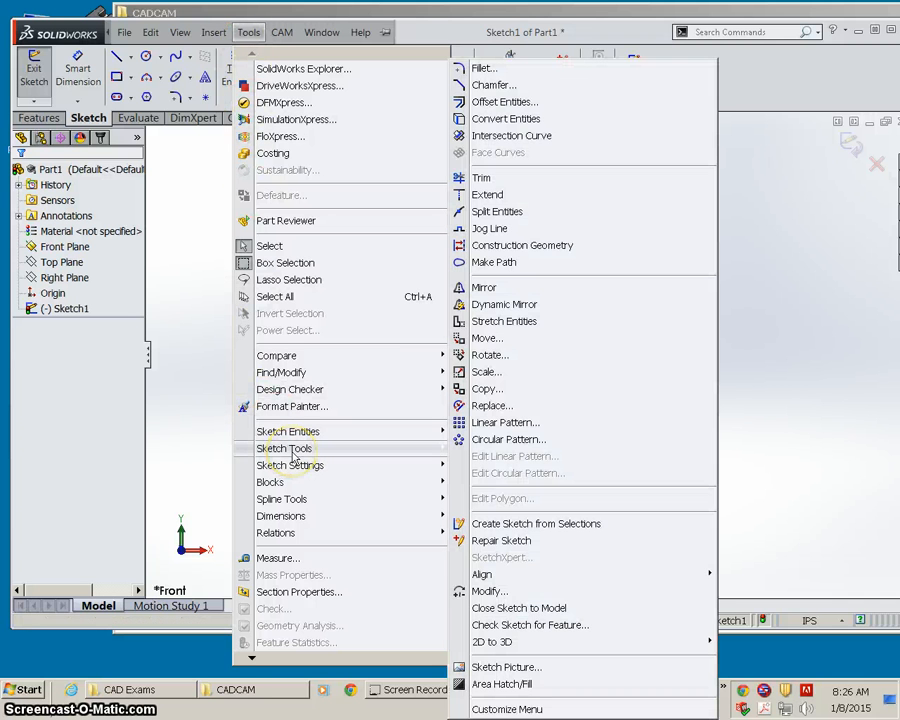
left_click(536, 669)
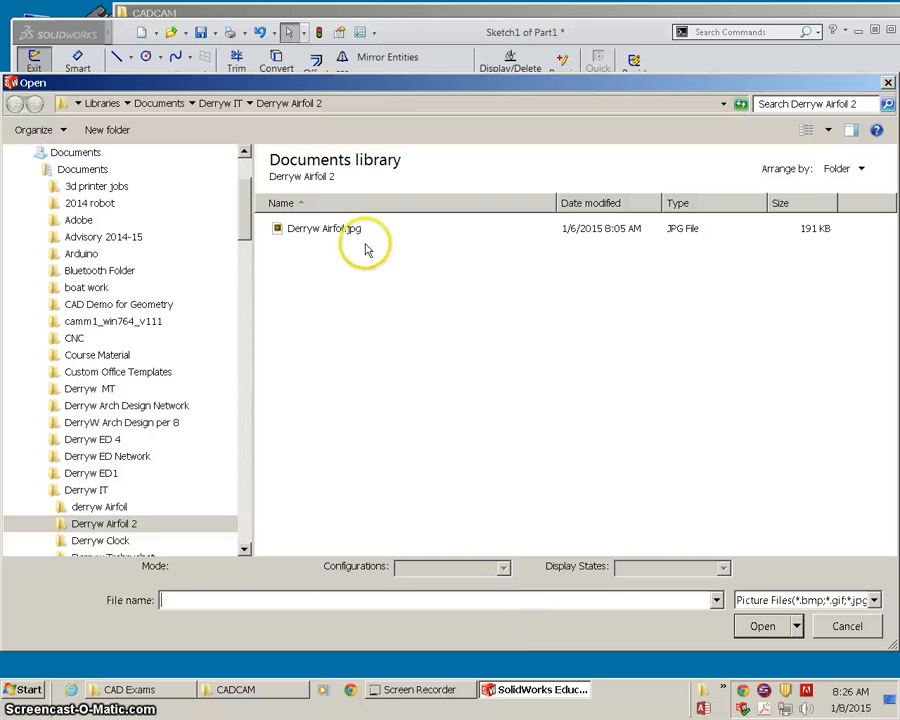
double_click(290, 235)
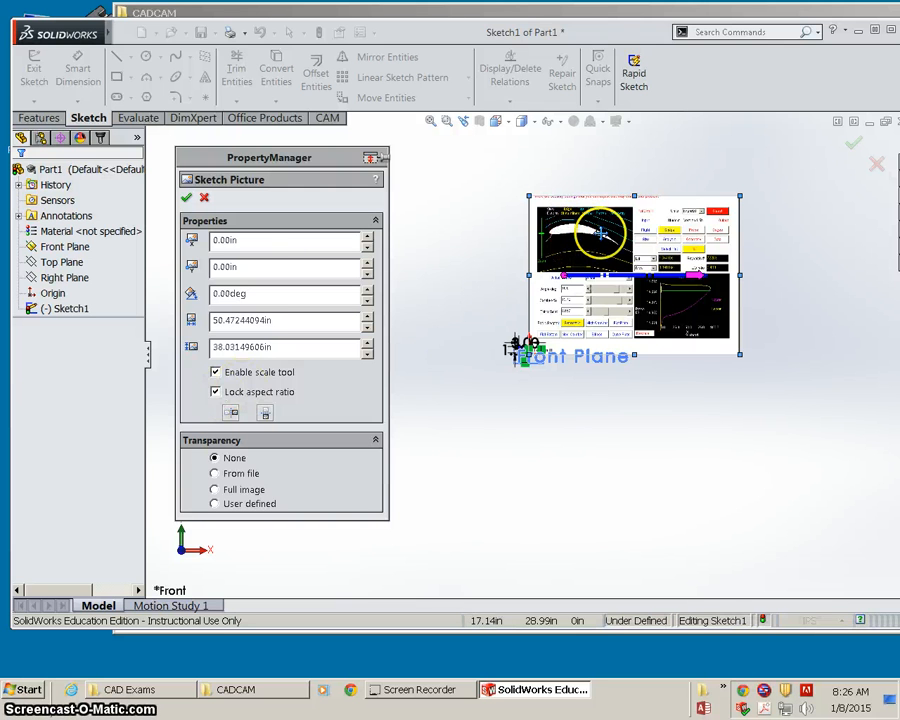
Step: Move the sketch picture over the rectangle and shrink it to about 22.9 by 17.3 in with the aspect ratio locked
mouse_move(601, 232)
left_mouse_down()
mouse_move(599, 271)
mouse_move(559, 341)
mouse_move(564, 350)
left_mouse_up()
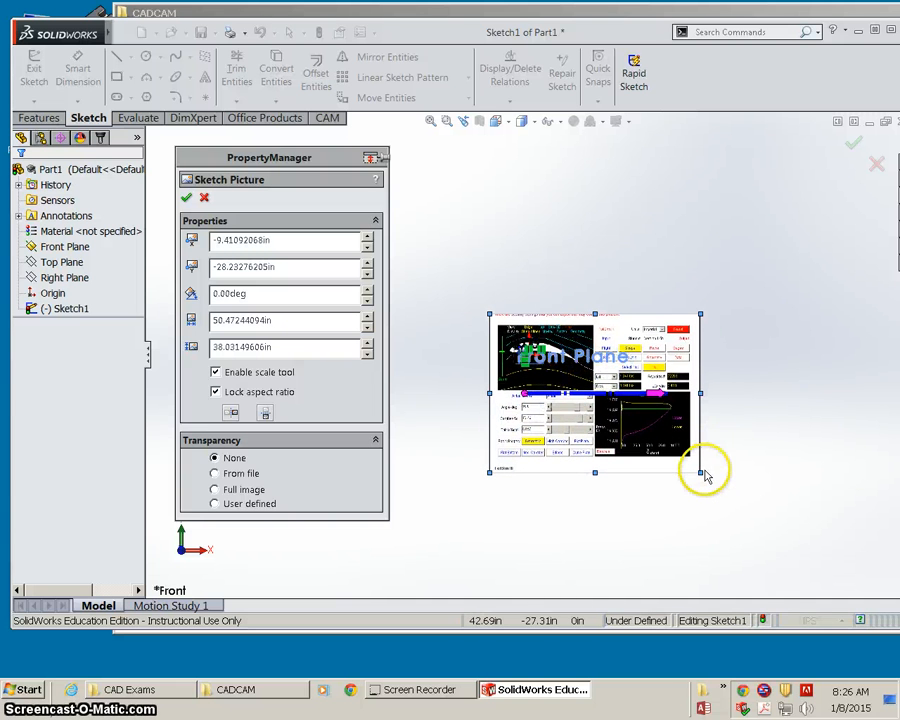
left_click_drag(699, 474, 575, 384)
scroll(516, 355, "down", 6)
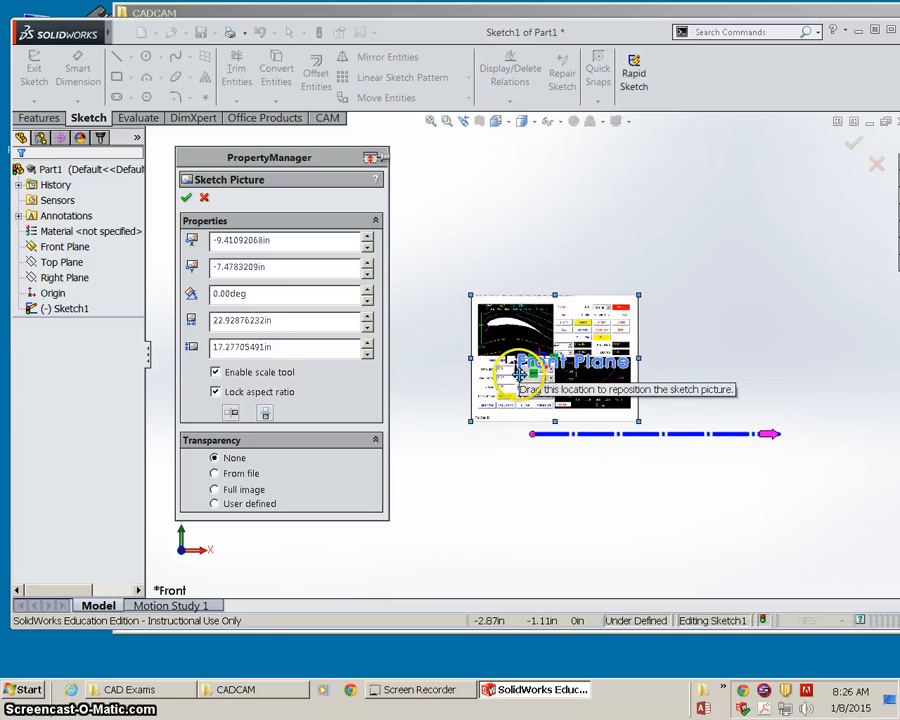
Step: Examine the size and position of the airfoil picture relative to the dimensioned rectangle
scroll(530, 348, "down", 4)
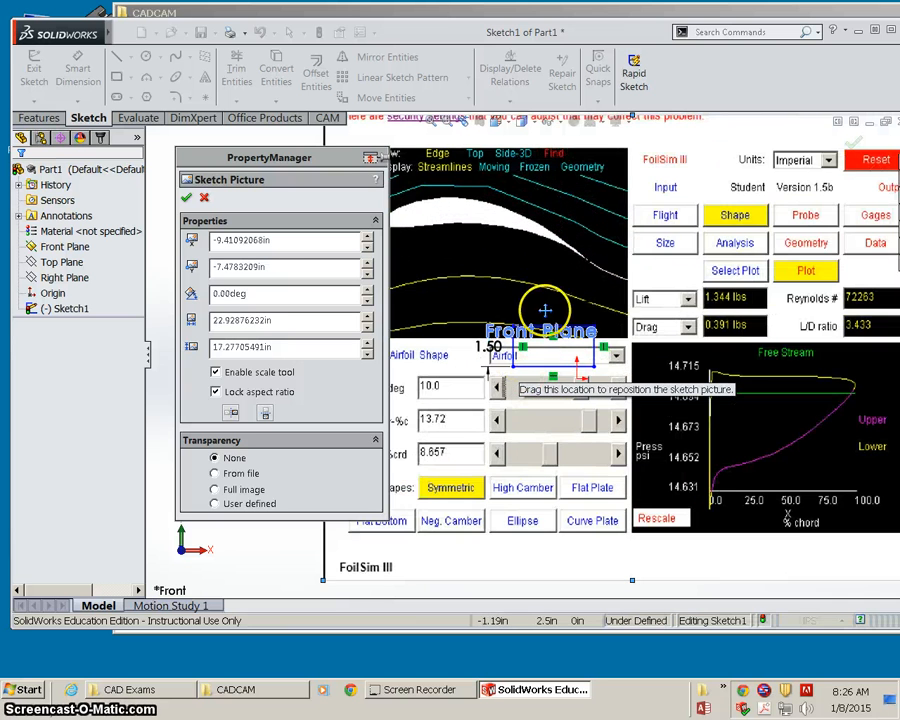
scroll(540, 312, "up", 4)
scroll(546, 304, "up", 2)
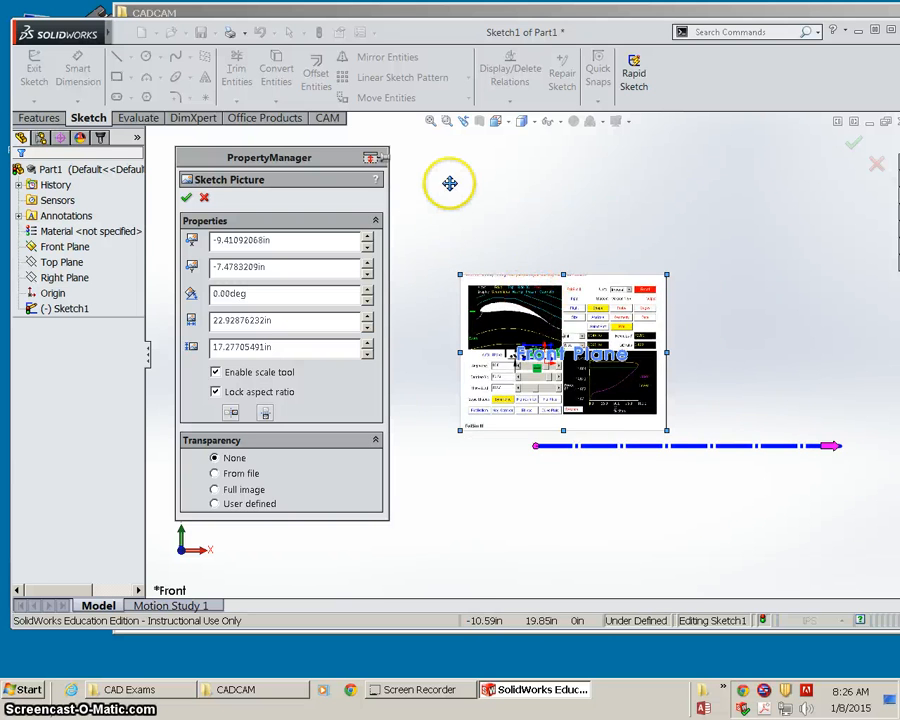
scroll(450, 184, "down", 4)
scroll(452, 187, "up", 2)
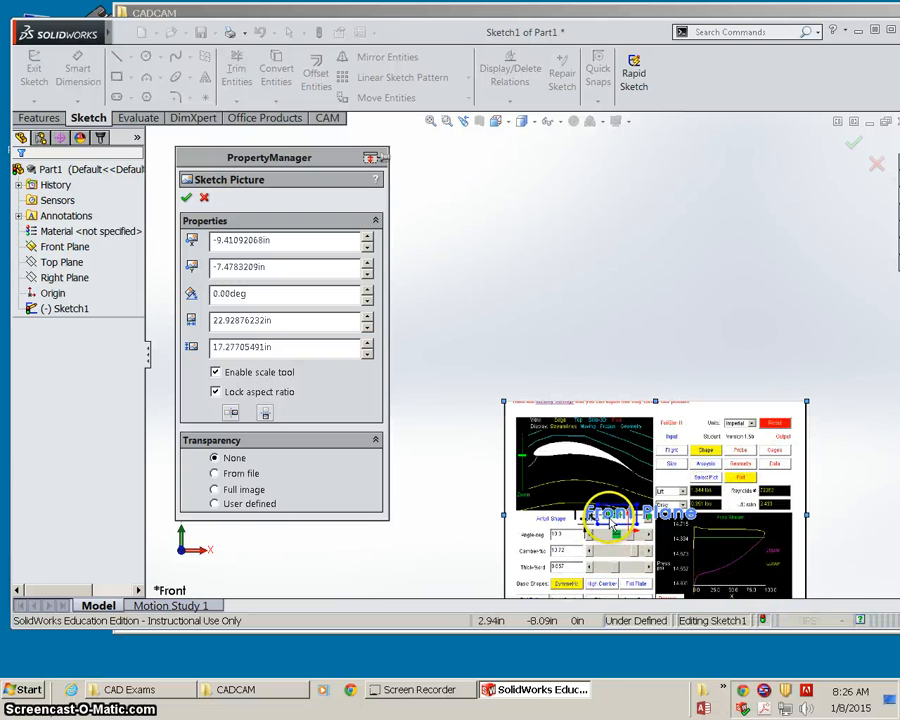
scroll(583, 422, "up", 2)
scroll(639, 352, "down", 1)
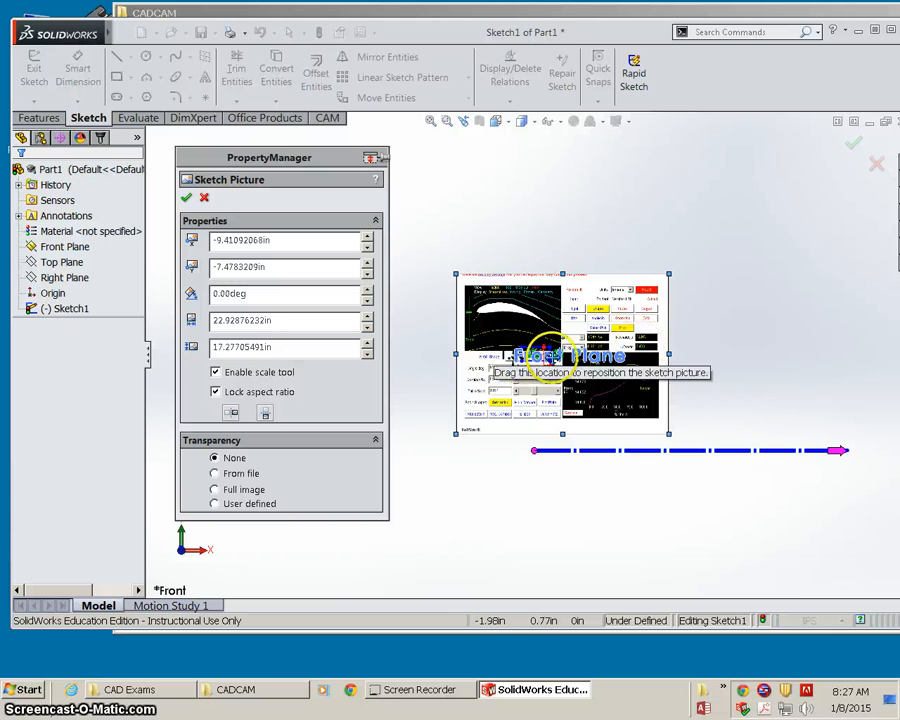
scroll(551, 355, "down", 3)
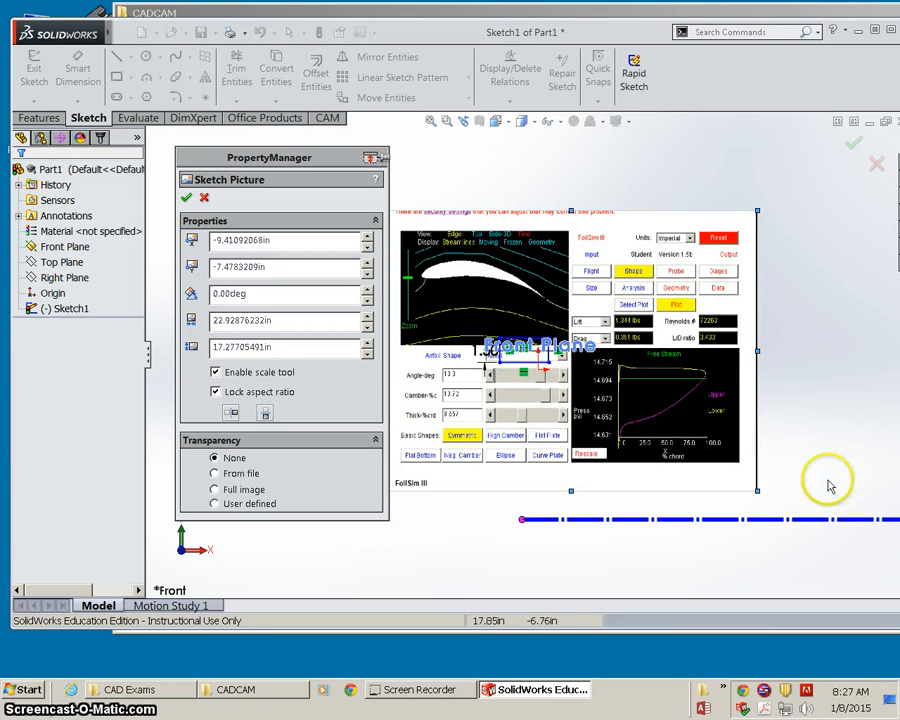
Step: Reposition the sketch picture around the rectangle and shrink it to about 13.0 by 9.8 in with the aspect ratio locked
left_click_drag(736, 463, 763, 492)
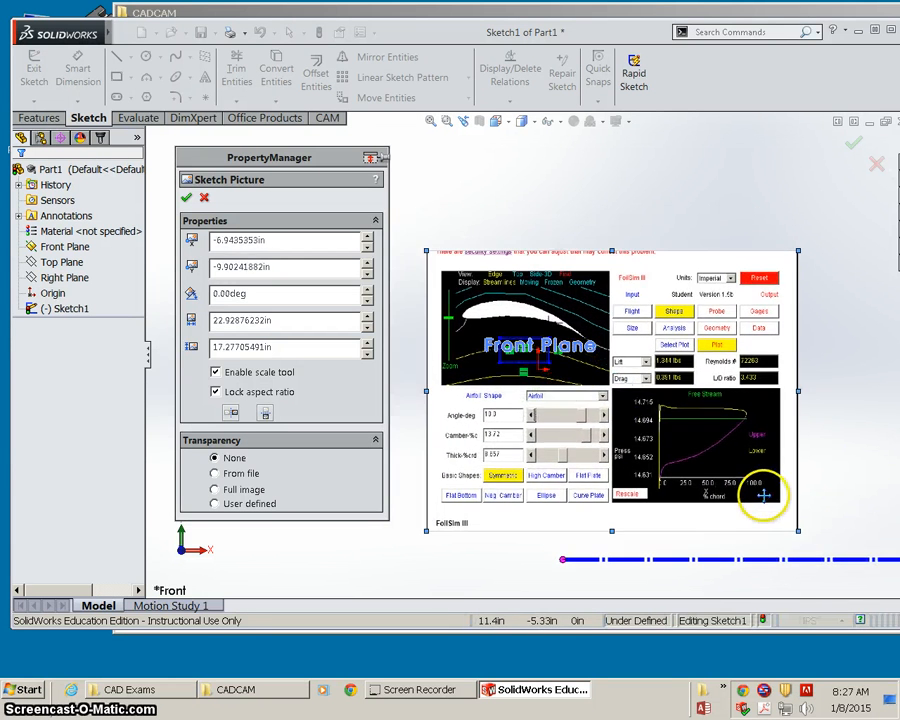
mouse_move(796, 531)
left_mouse_down()
mouse_move(562, 414)
mouse_move(565, 395)
left_mouse_up()
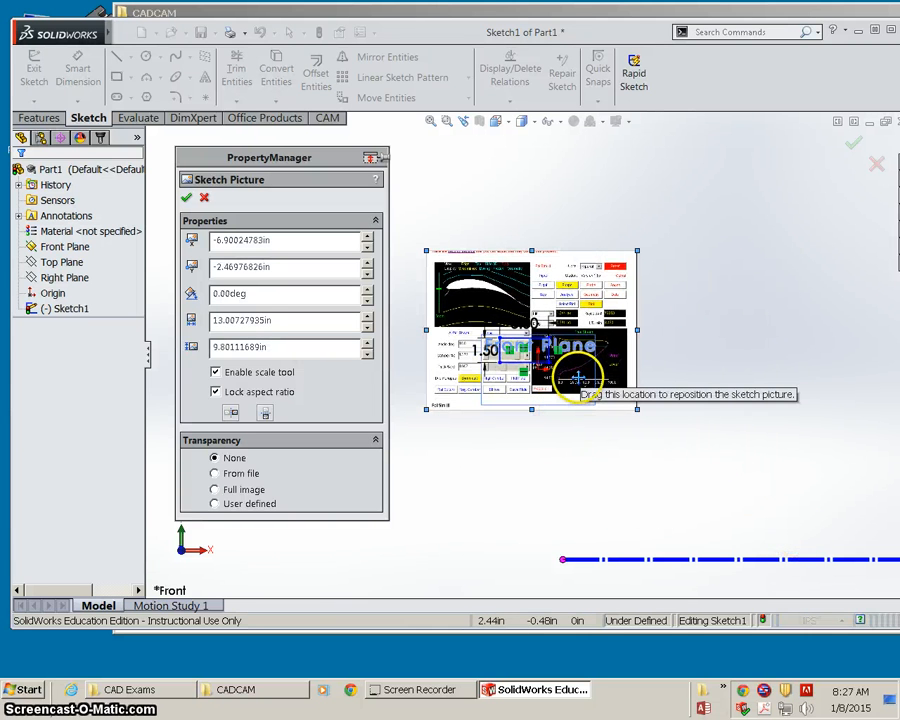
left_click(590, 382)
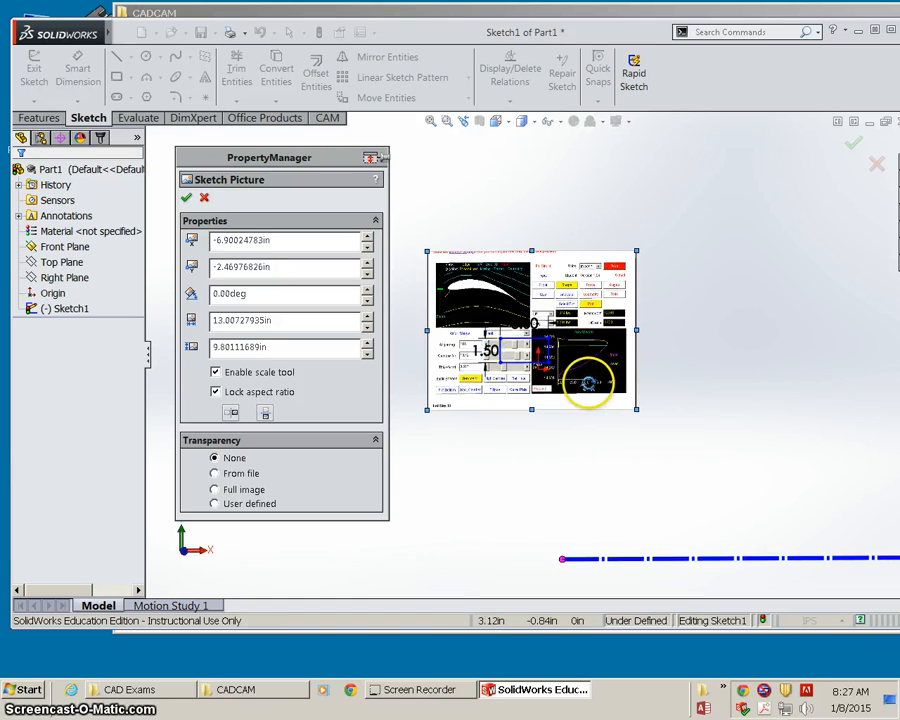
Step: Move the sketch picture so the airfoil overlaps the reference rectangle and shrink it to about 9.0 by 6.8 in
left_click(495, 123)
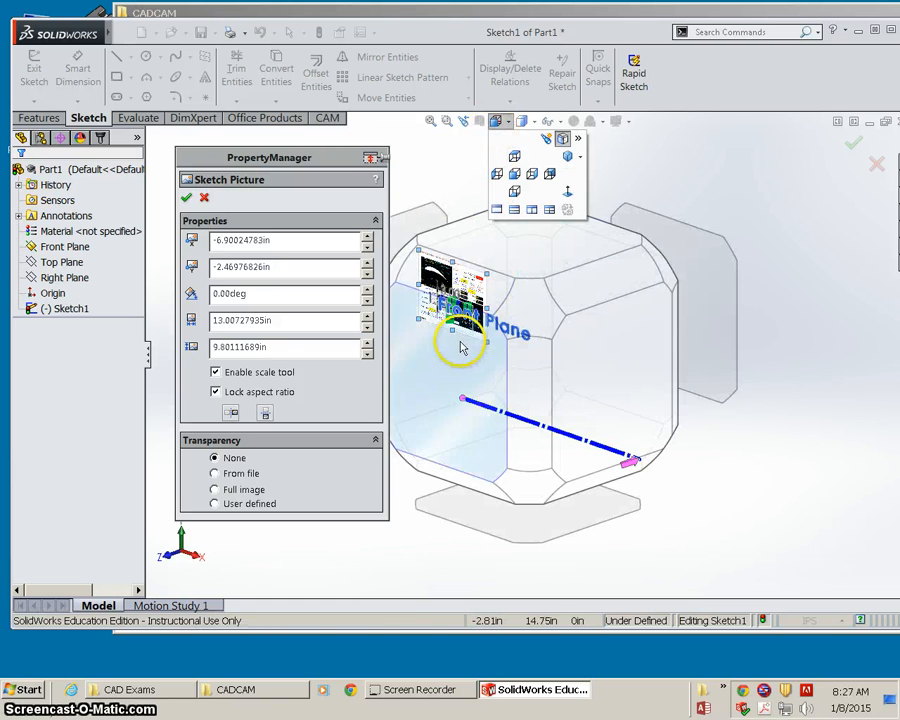
left_click(460, 341)
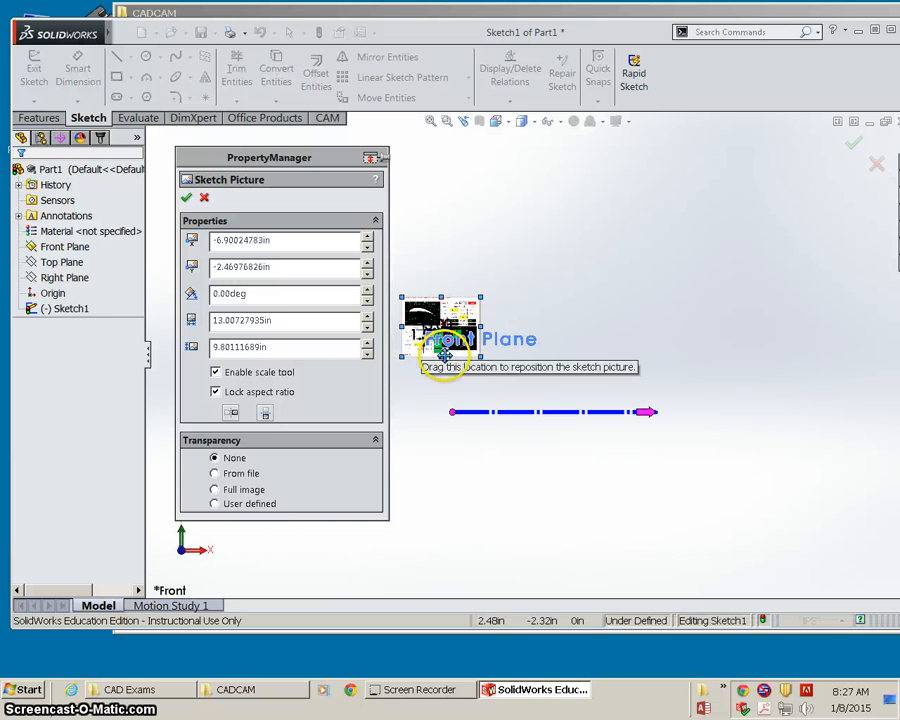
left_click_drag(449, 296, 450, 324)
scroll(444, 330, "down", 5)
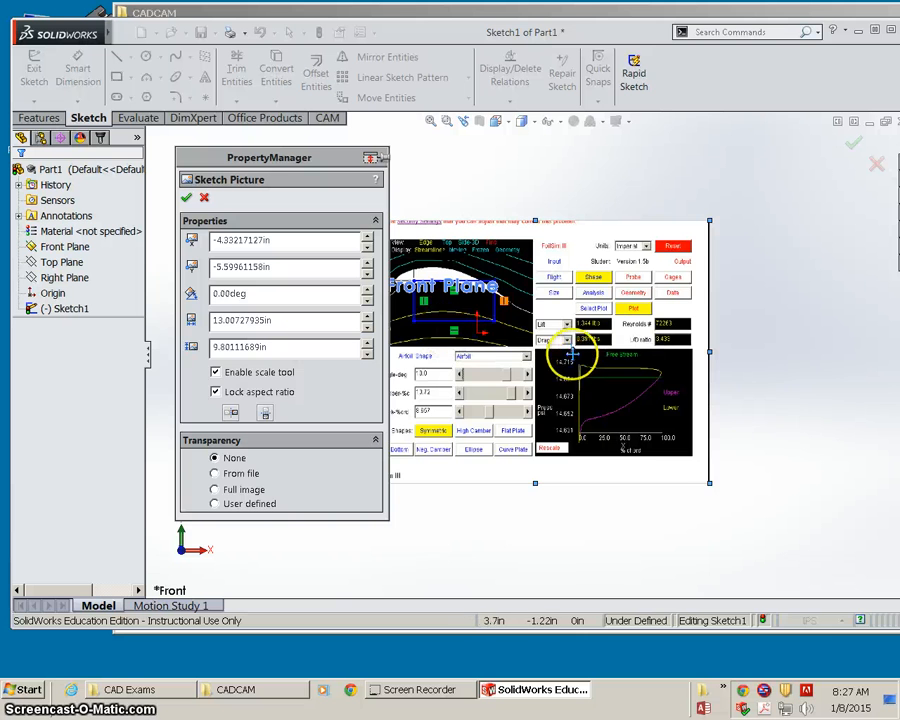
left_click_drag(593, 326, 609, 356)
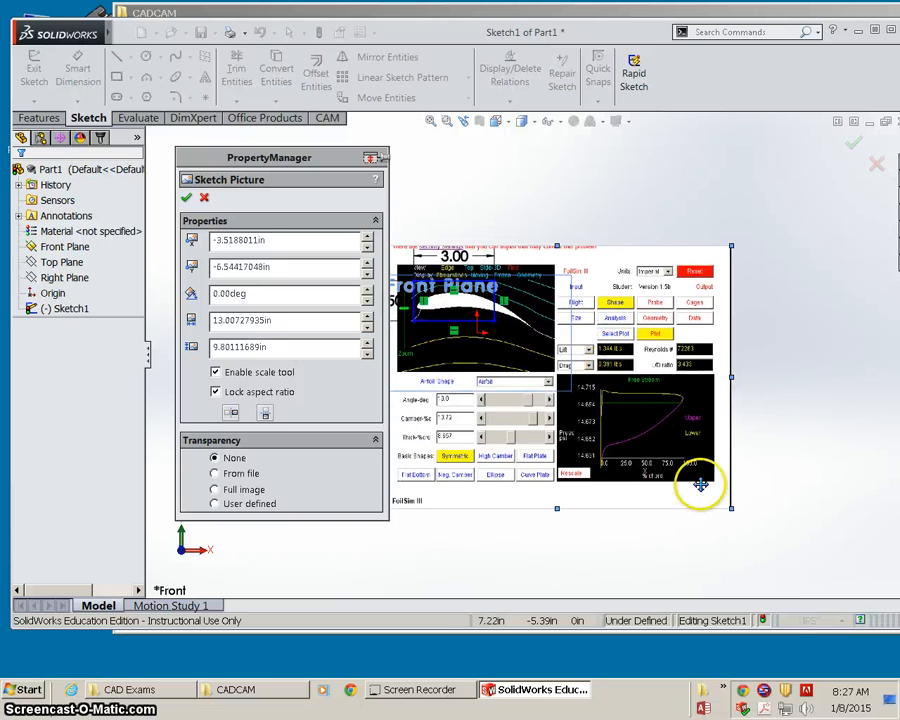
mouse_move(732, 510)
left_mouse_down()
mouse_move(689, 538)
mouse_move(595, 428)
mouse_move(526, 402)
mouse_move(492, 352)
left_mouse_up()
Step: Shrink the sketch picture to about 8.0 by 6.0 in and align the airfoil's leading edge with the rectangle's left edge
mouse_move(494, 351)
middle_mouse_down()
mouse_move(504, 356)
mouse_move(482, 350)
middle_mouse_up()
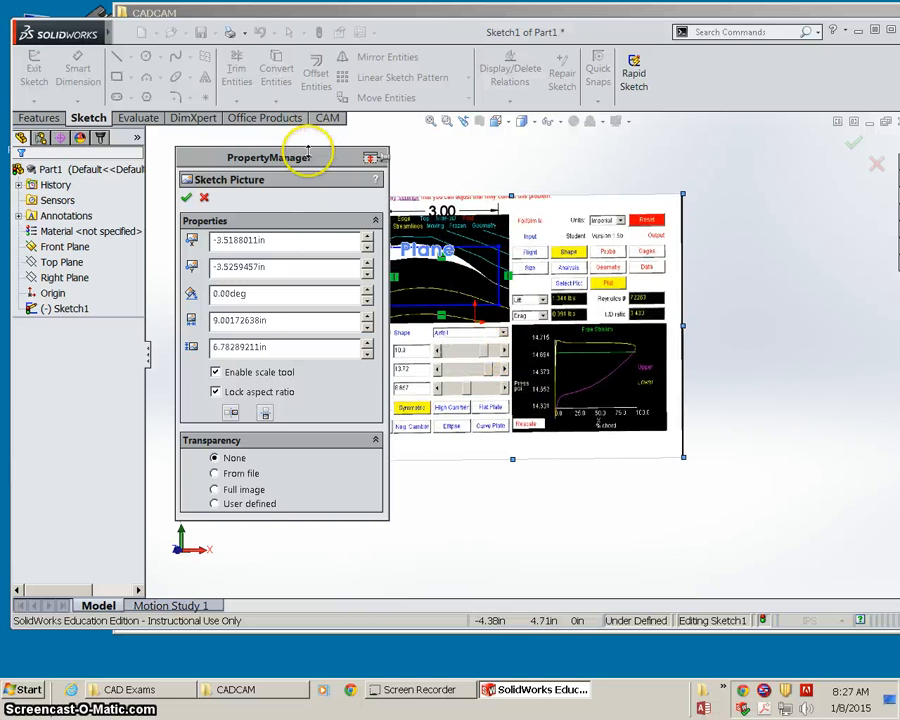
left_click_drag(307, 155, 220, 169)
left_click(496, 121)
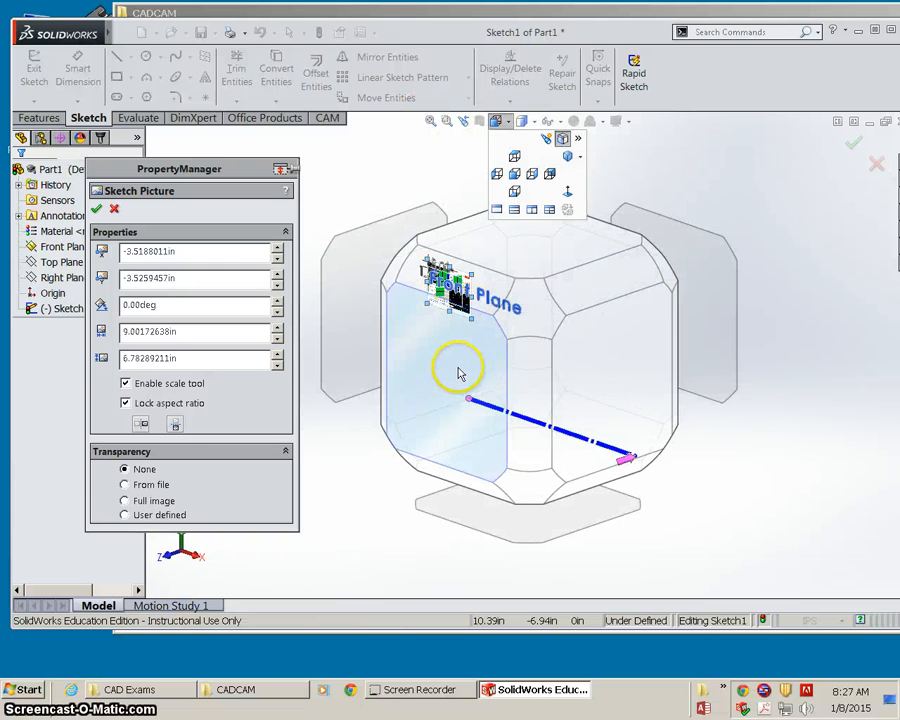
left_click(458, 370)
scroll(363, 338, "down", 8)
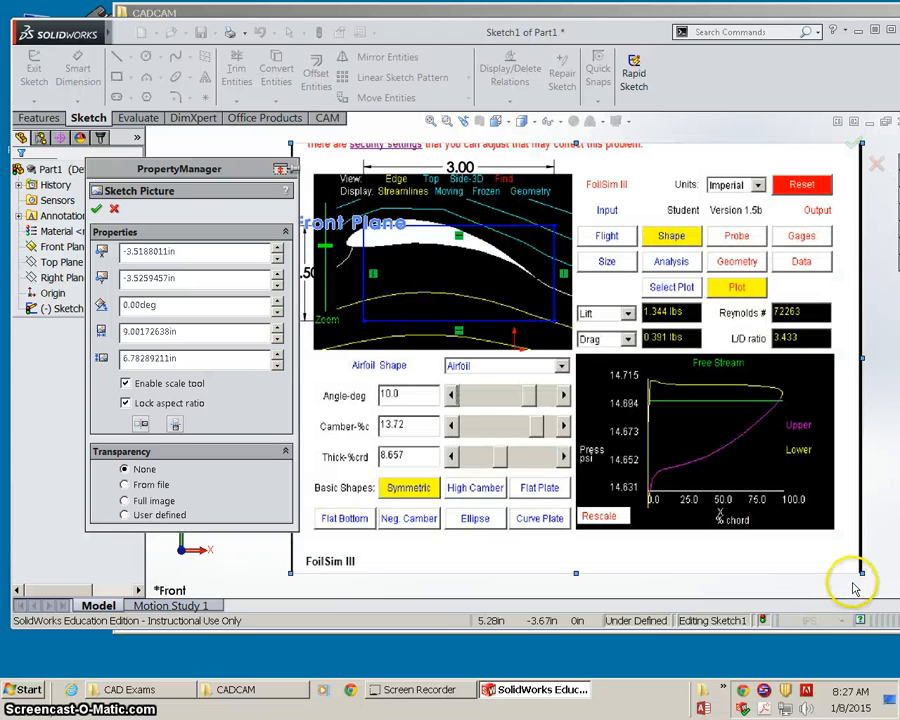
left_click_drag(862, 573, 800, 527)
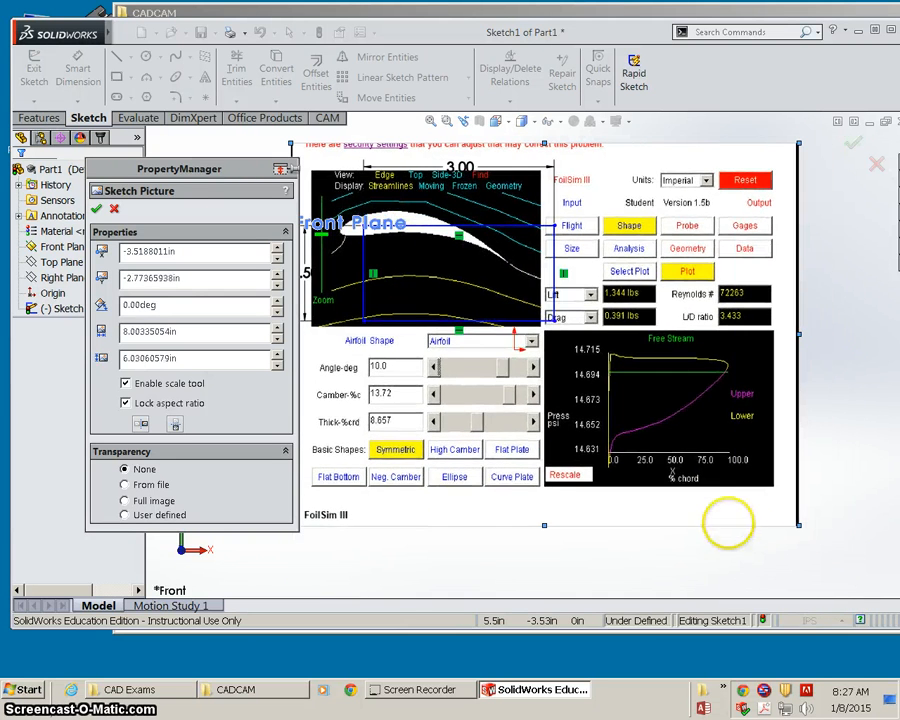
mouse_move(466, 388)
left_mouse_down()
mouse_move(504, 416)
mouse_move(496, 421)
left_mouse_up()
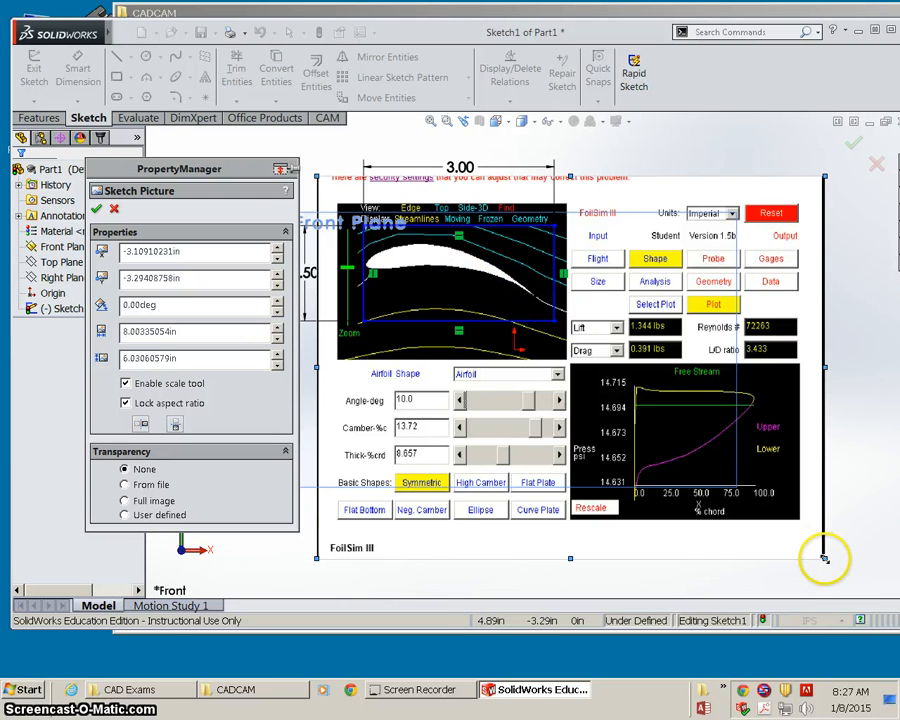
Step: Enlarge the sketch picture to about 8.8 by 6.6 in so the airfoil spans the rectangle's width, and accept the placement
left_click_drag(824, 559, 863, 590)
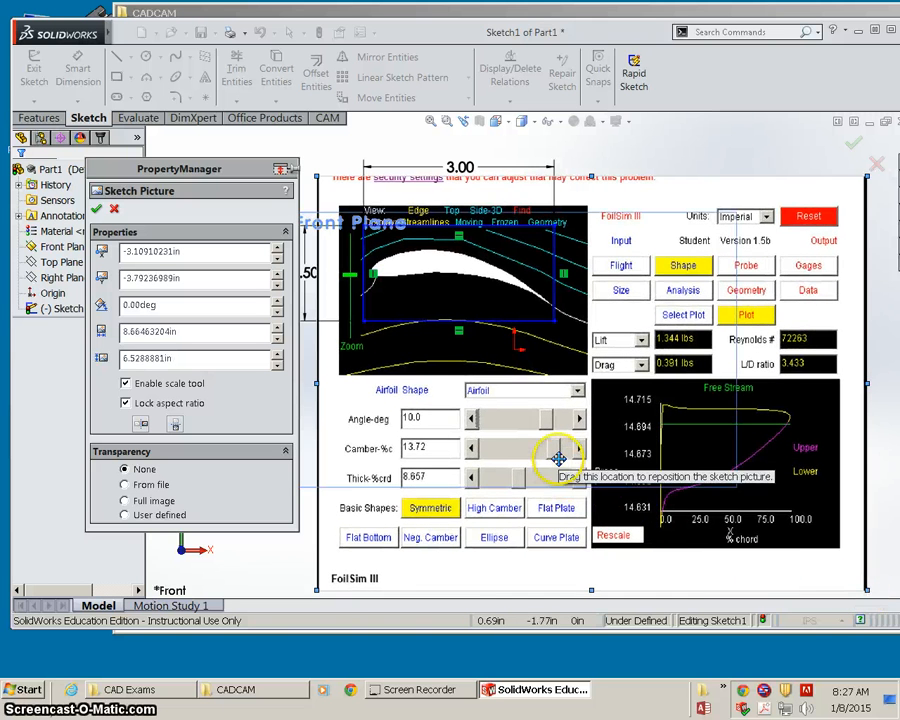
left_click_drag(558, 458, 546, 458)
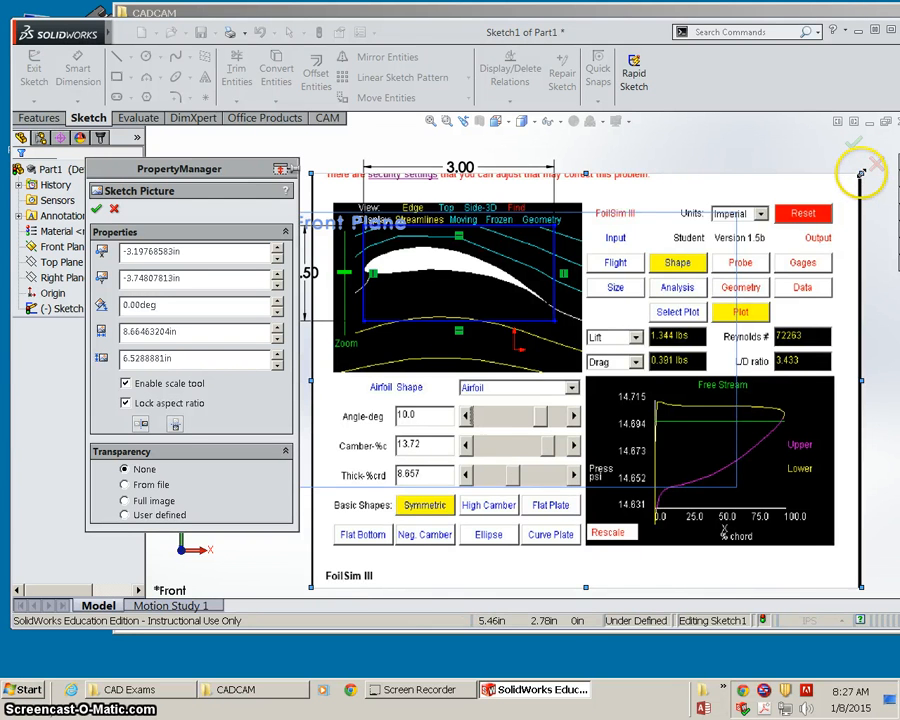
left_click_drag(861, 172, 868, 169)
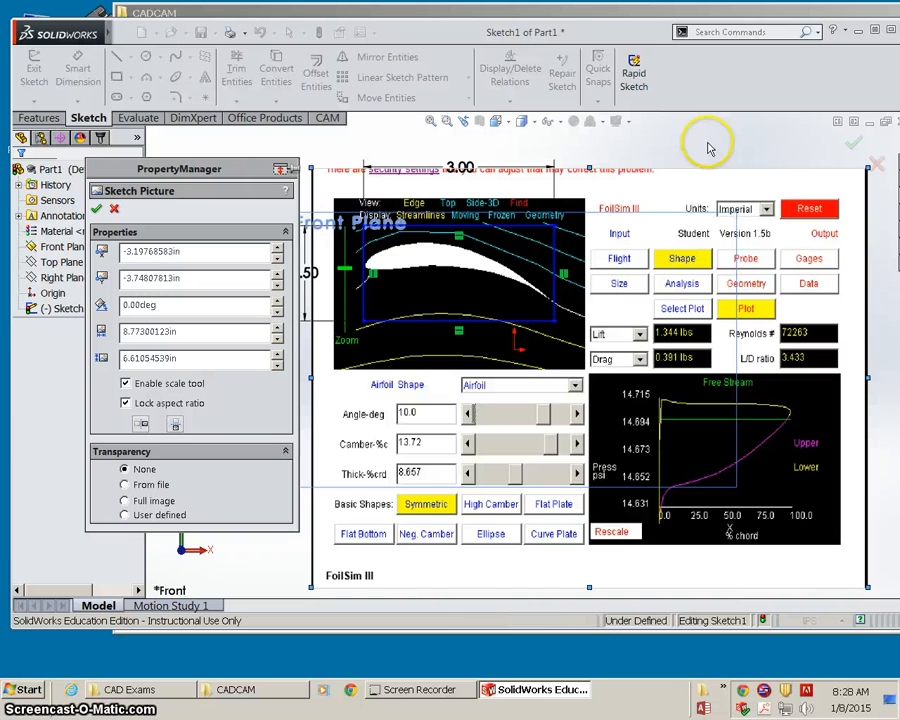
left_click(97, 211)
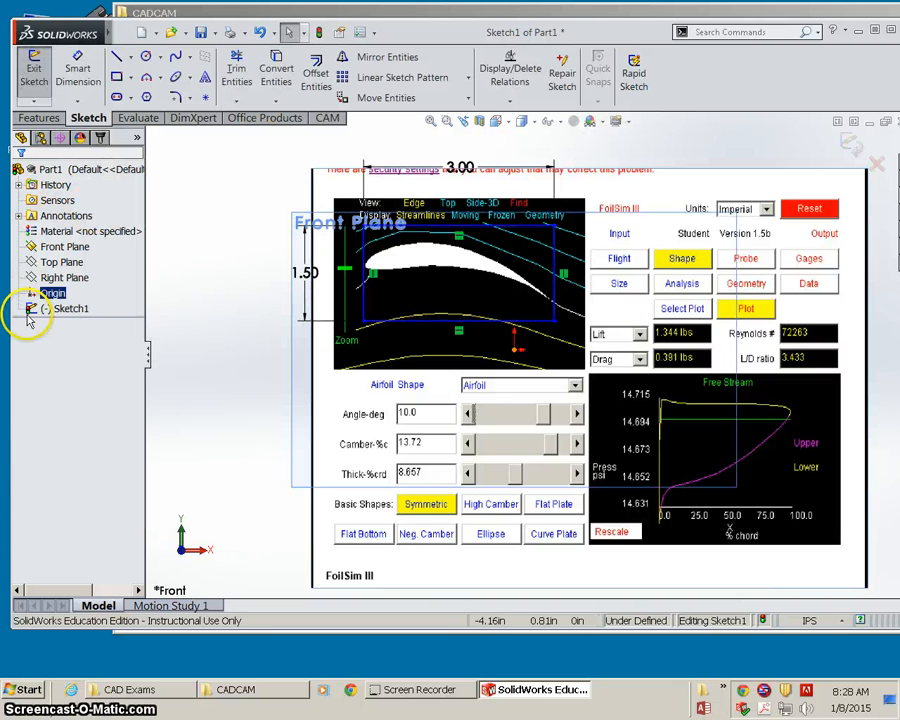
Step: Exit the sketch and open the feature properties of the sketch picture under Sketch1
left_click(318, 32)
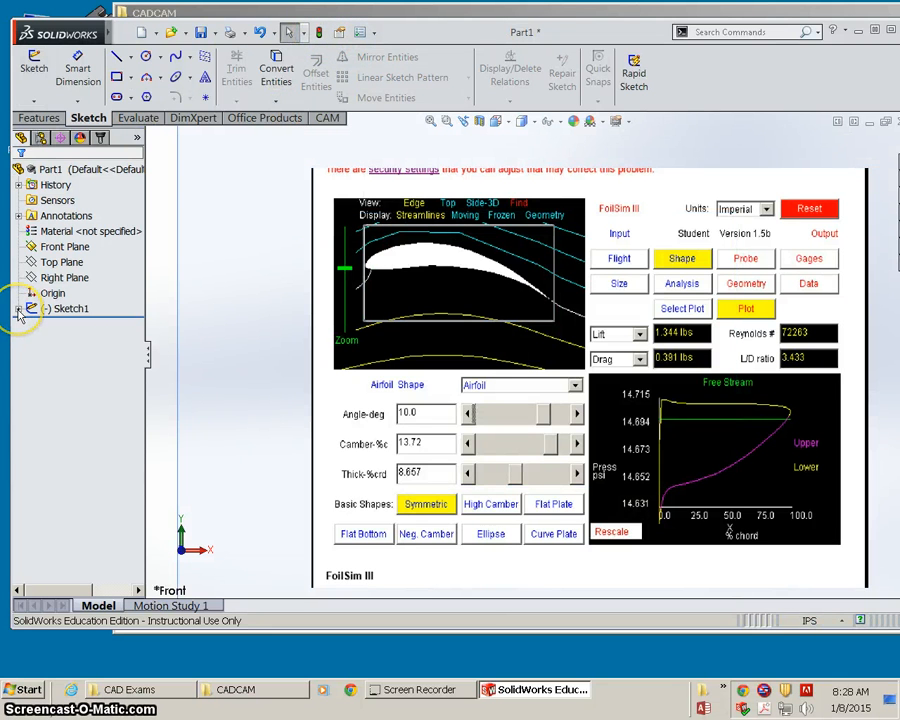
left_click(19, 310)
left_click(45, 326)
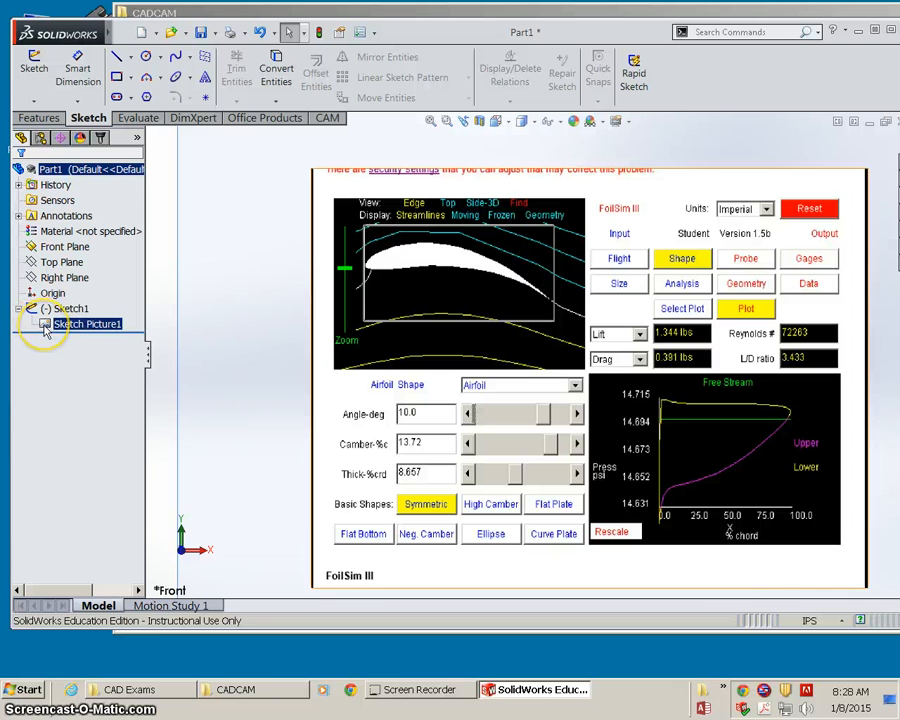
right_click(45, 330)
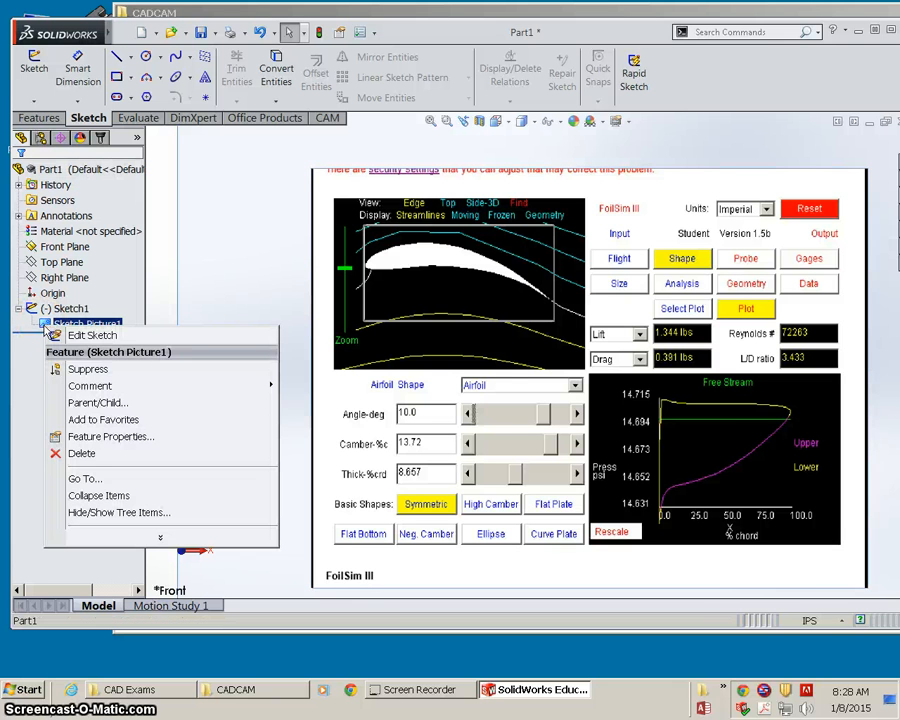
left_click(110, 437)
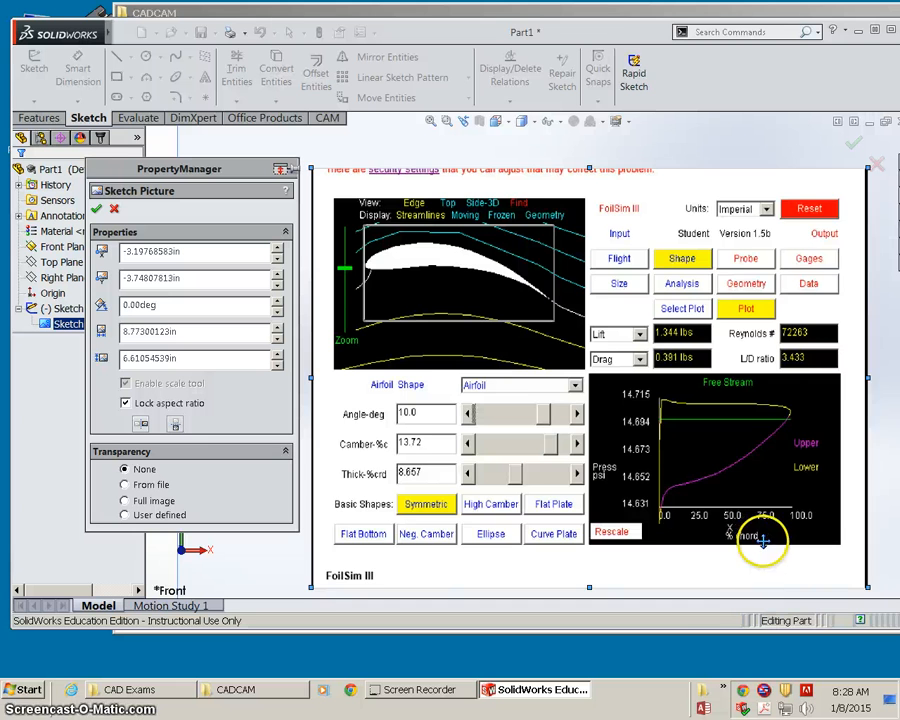
Step: Fine-tune the sketch picture's position, enlarge it to about 8.9 by 6.7 in to match the rectangle's width, and accept it
left_click_drag(757, 542, 750, 543)
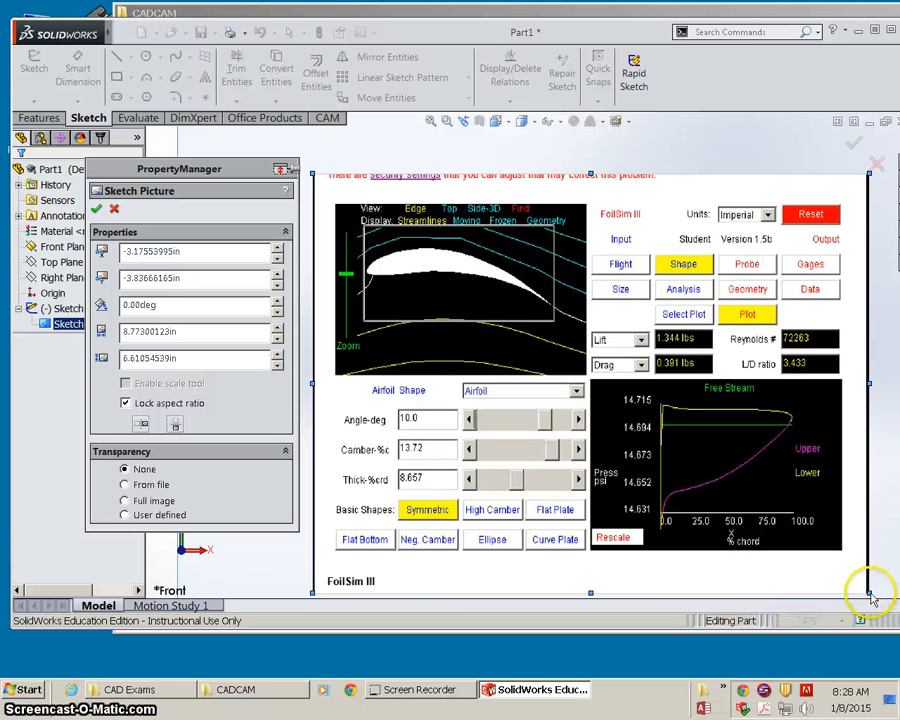
left_click_drag(868, 592, 877, 597)
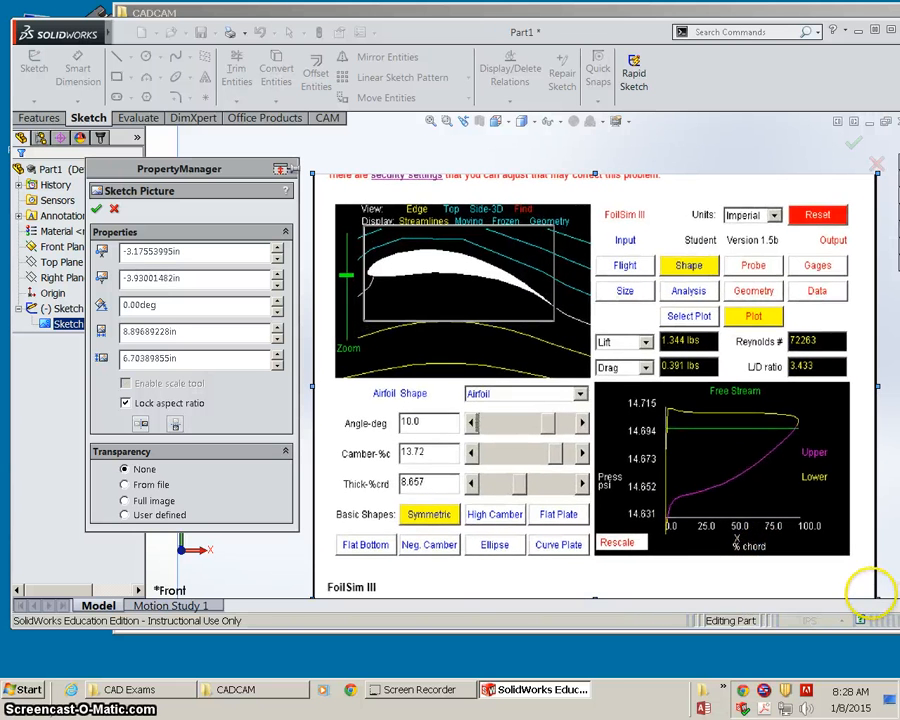
left_click_drag(703, 541, 703, 540)
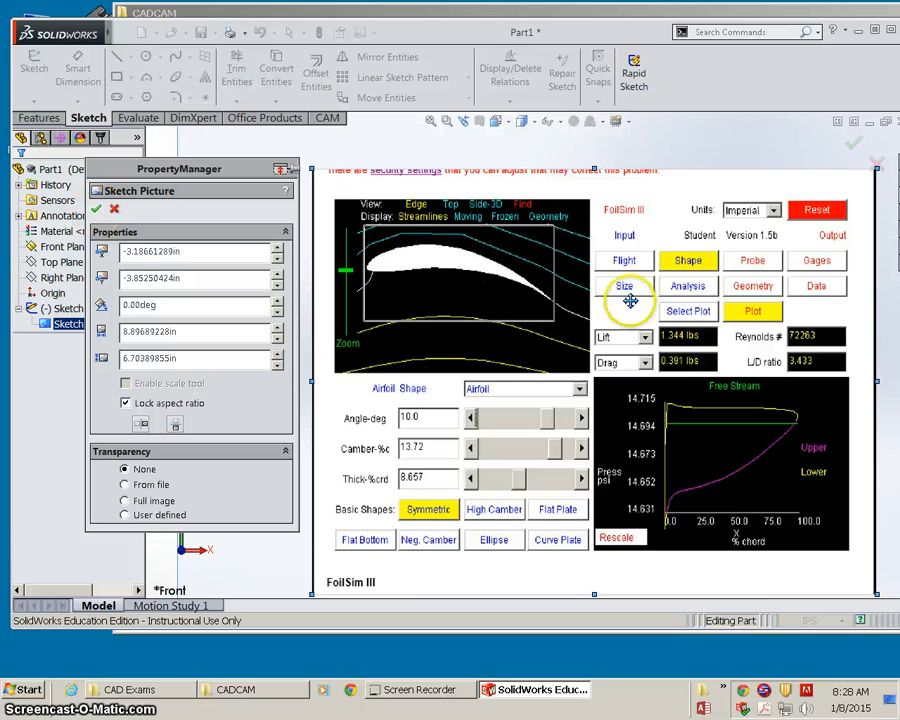
left_click(97, 210)
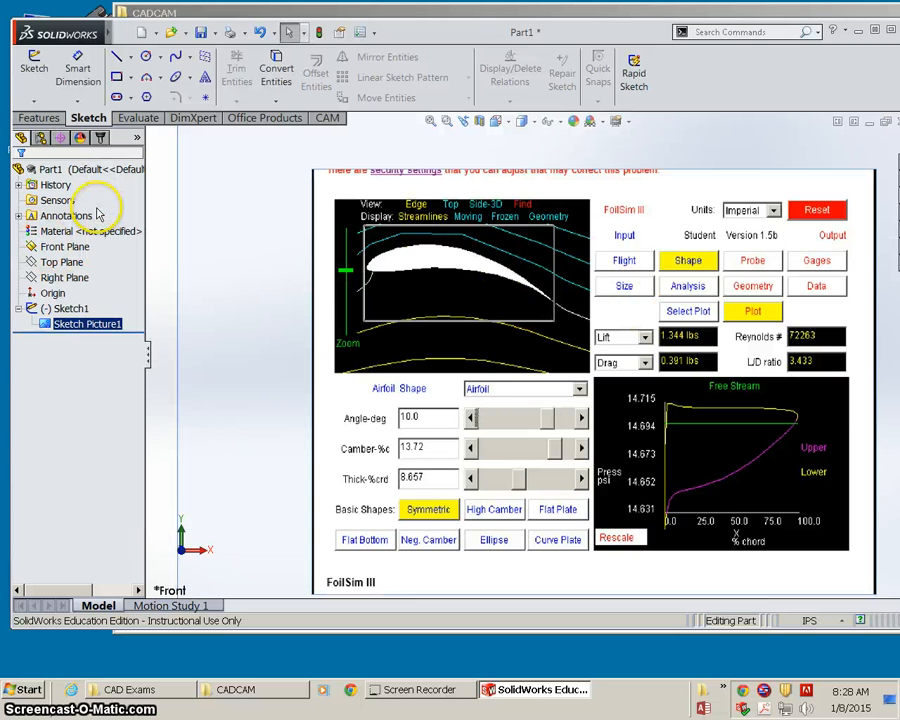
Step: Reopen Sketch1 for editing
left_click(70, 92)
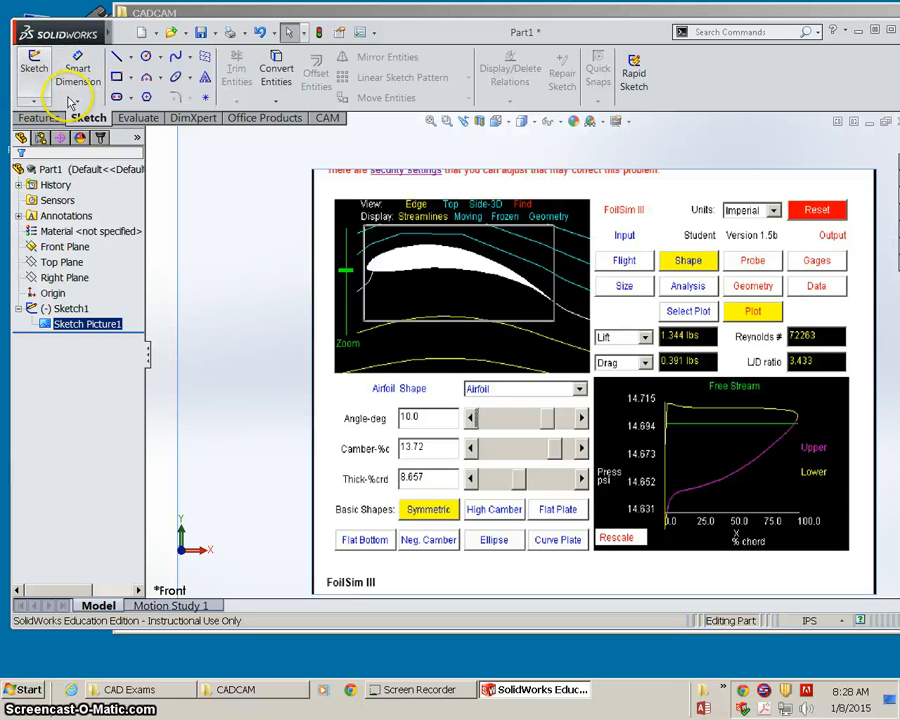
left_click(116, 78)
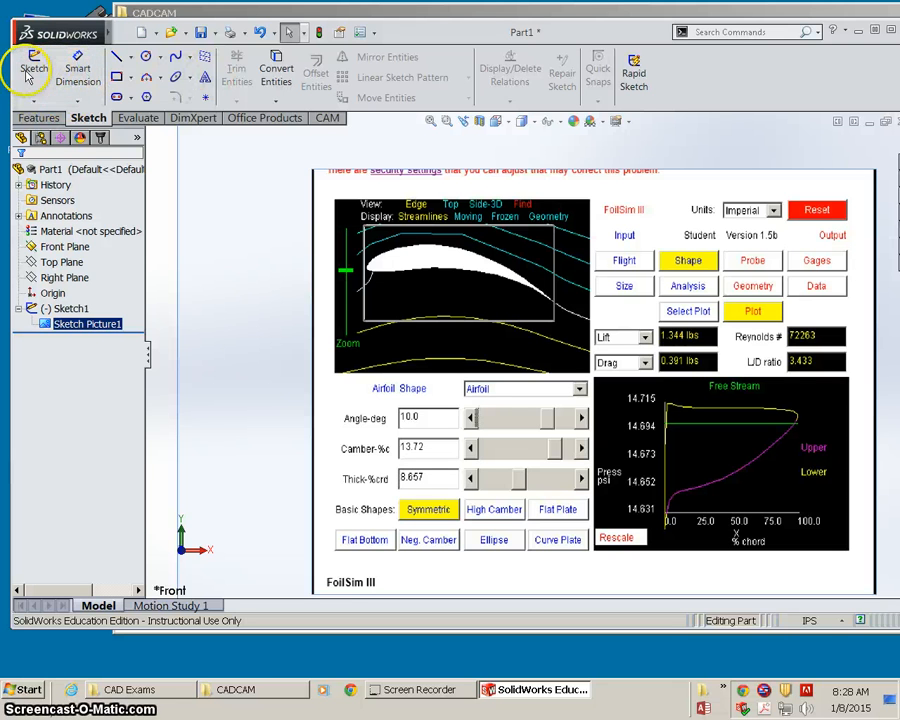
left_click(30, 311)
left_click(30, 311)
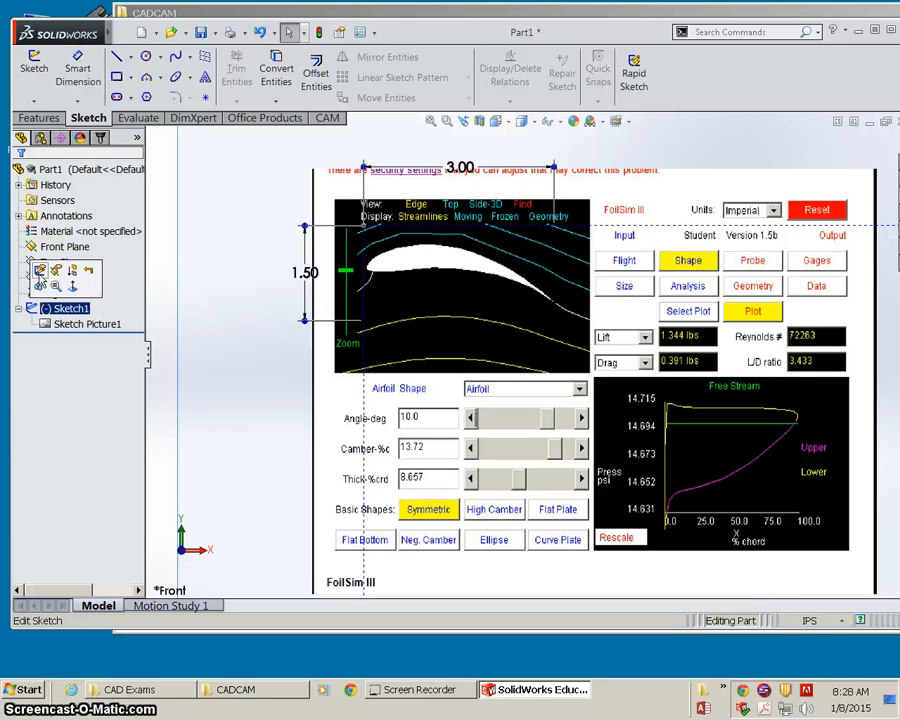
left_click(40, 271)
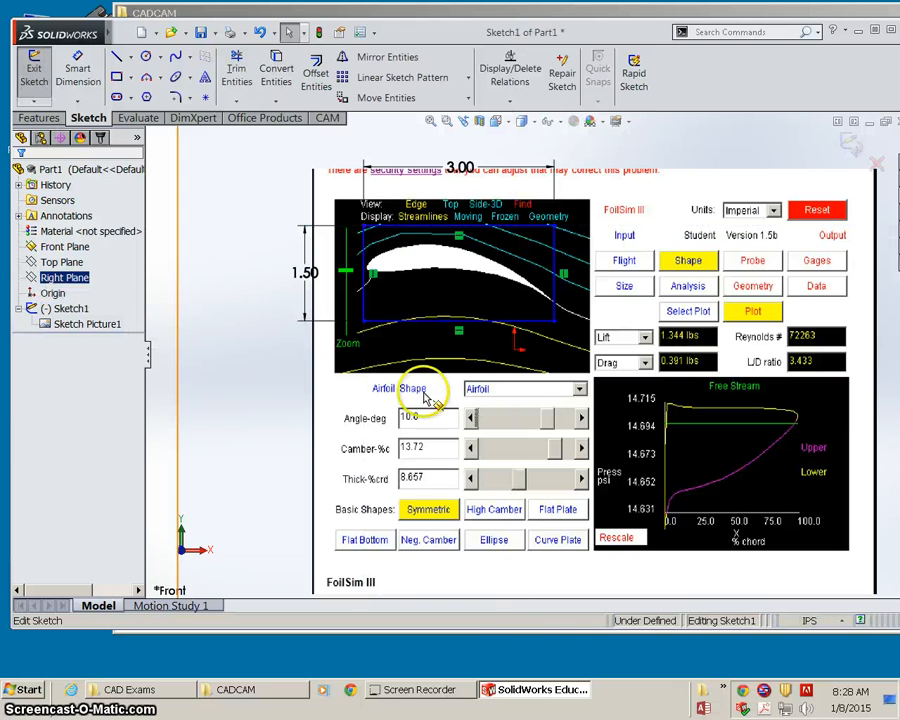
Step: Delete all four lines of the 3.00 by 1.50 in reference rectangle from the sketch, leaving the airfoil picture
left_click(459, 228)
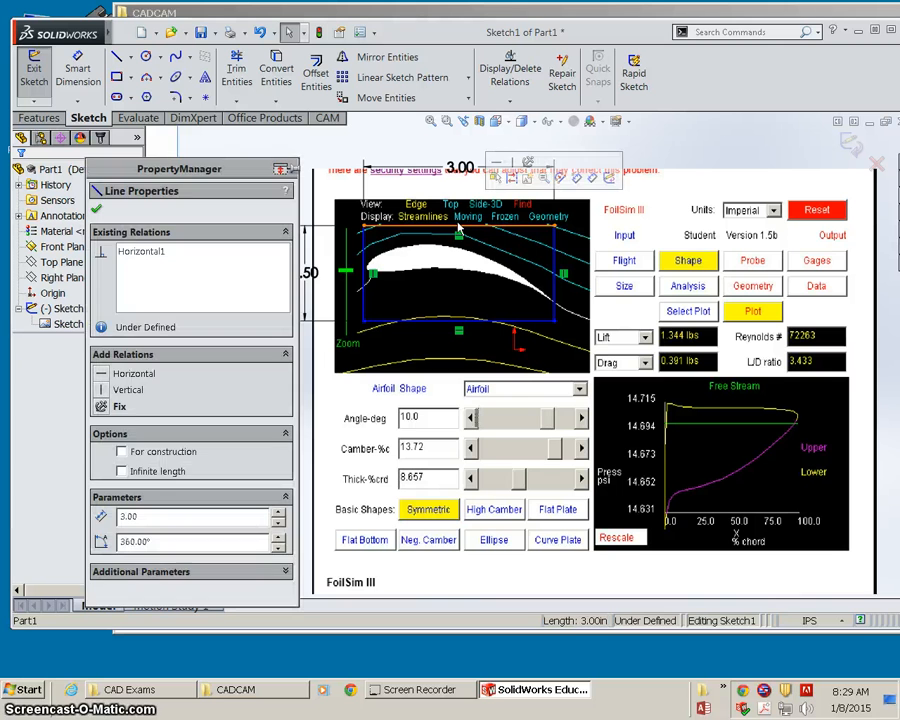
left_click(363, 247)
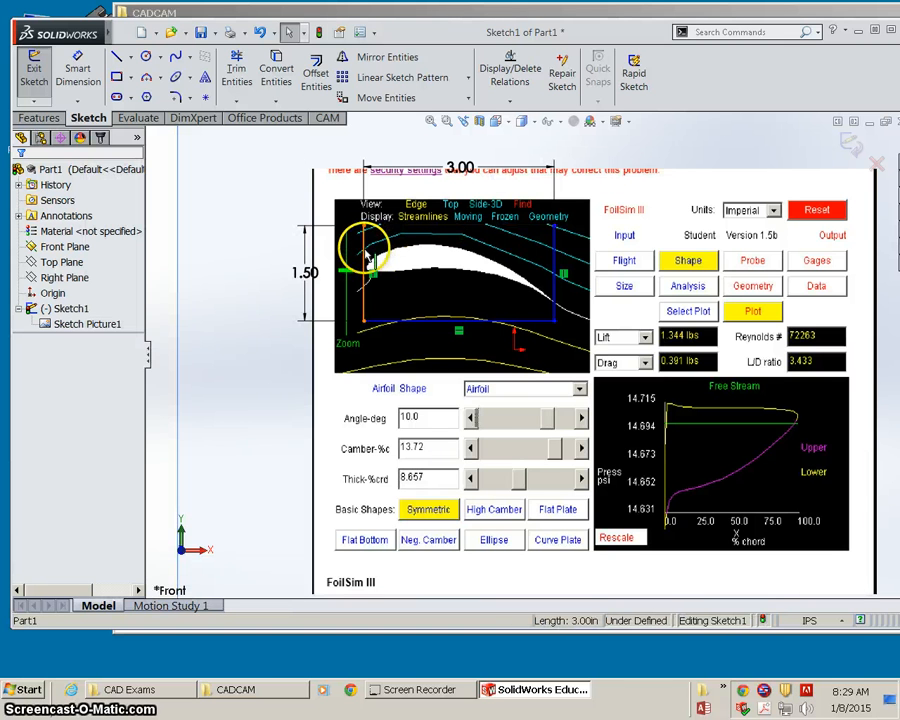
key("Delete")
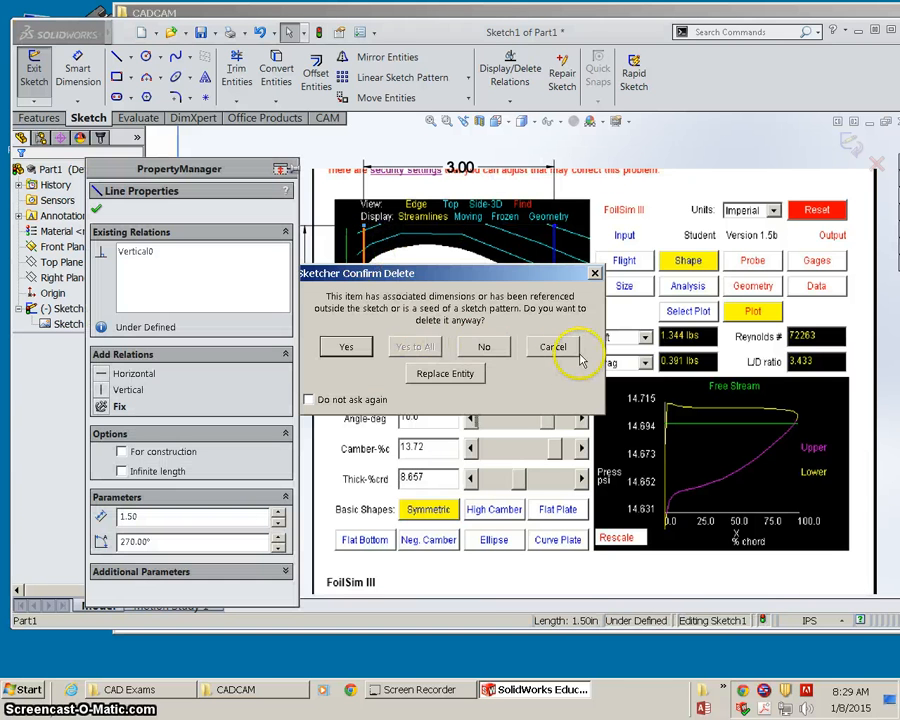
left_click(553, 347)
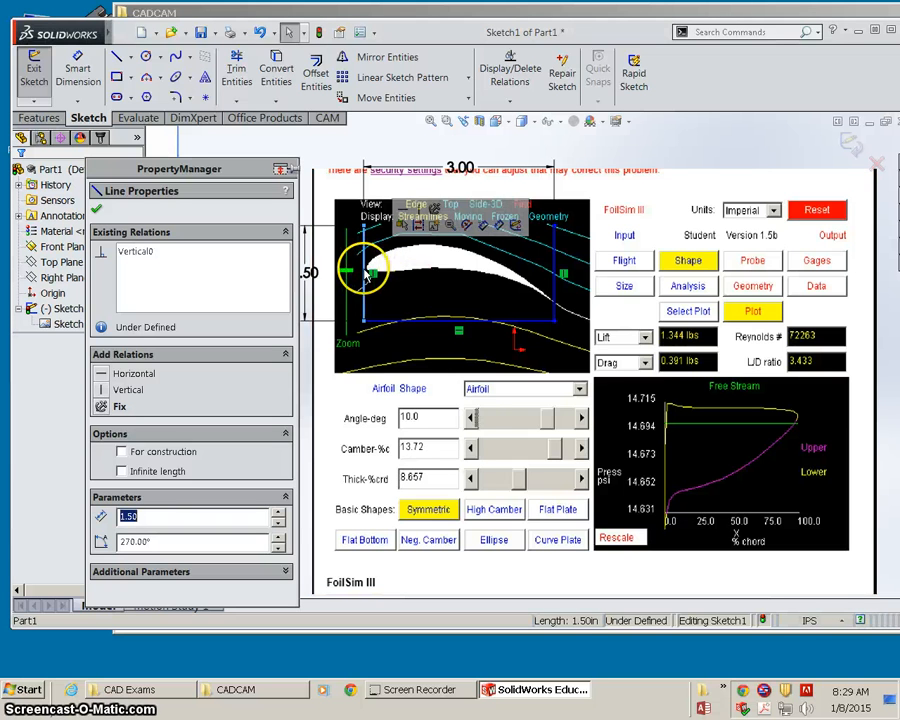
key("Delete")
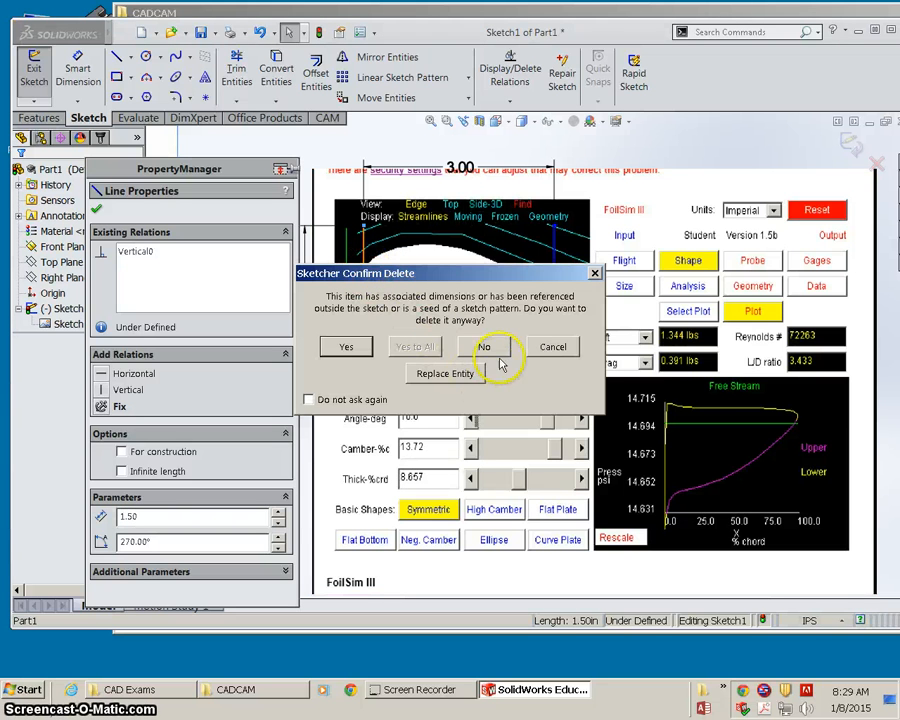
left_click(344, 347)
left_click(403, 321)
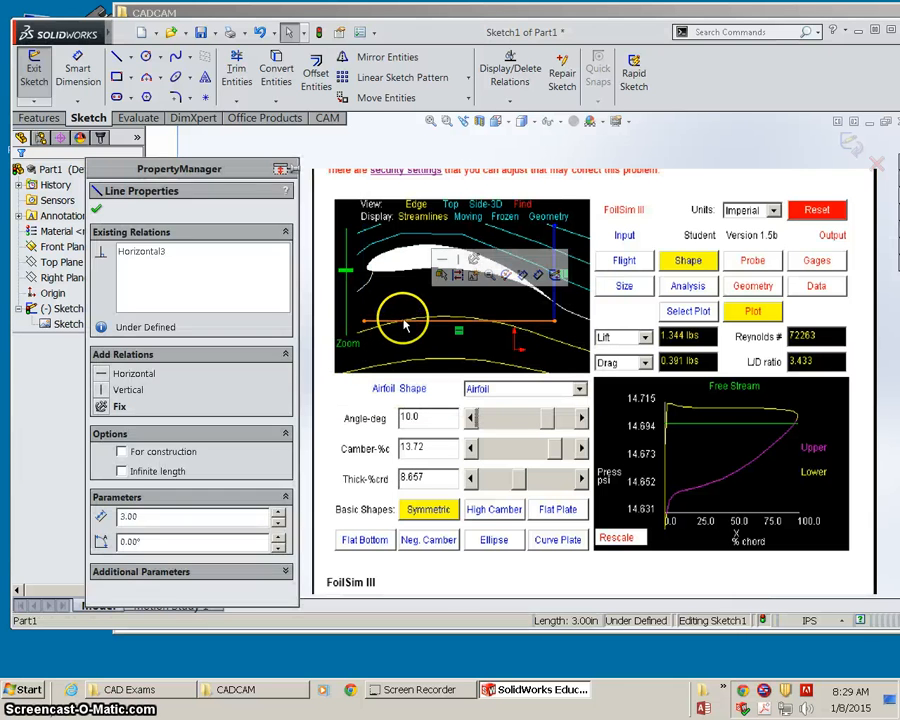
key("Delete")
left_click(550, 300)
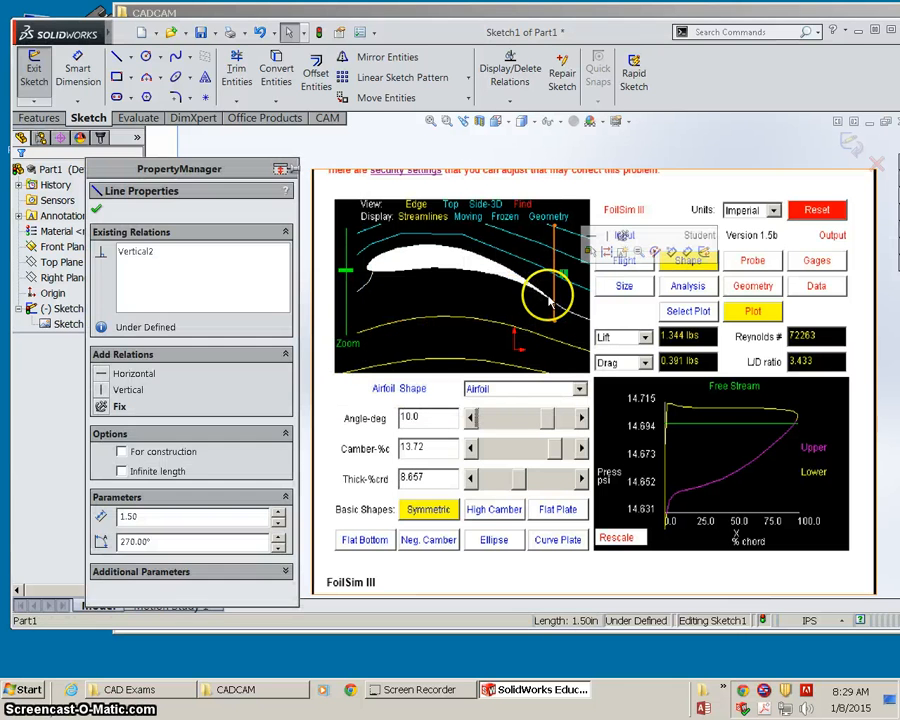
key("Delete")
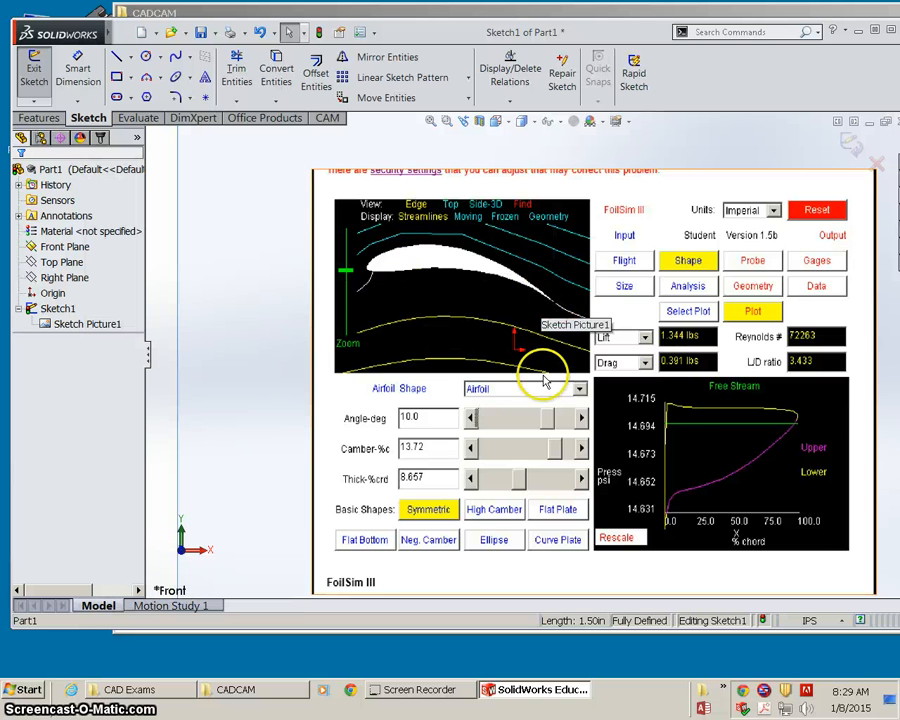
Step: Trace the airfoil with a closed five-point spline from the leading edge over the crest to the trailing edge and back along the underside
scroll(452, 244, "down", 5)
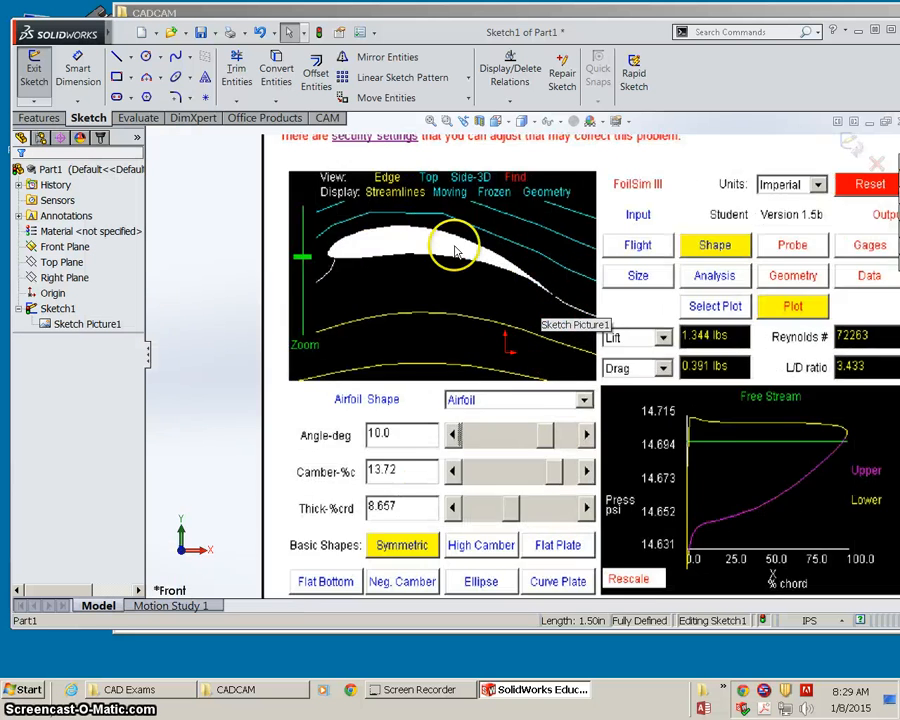
scroll(497, 320, "down", 1)
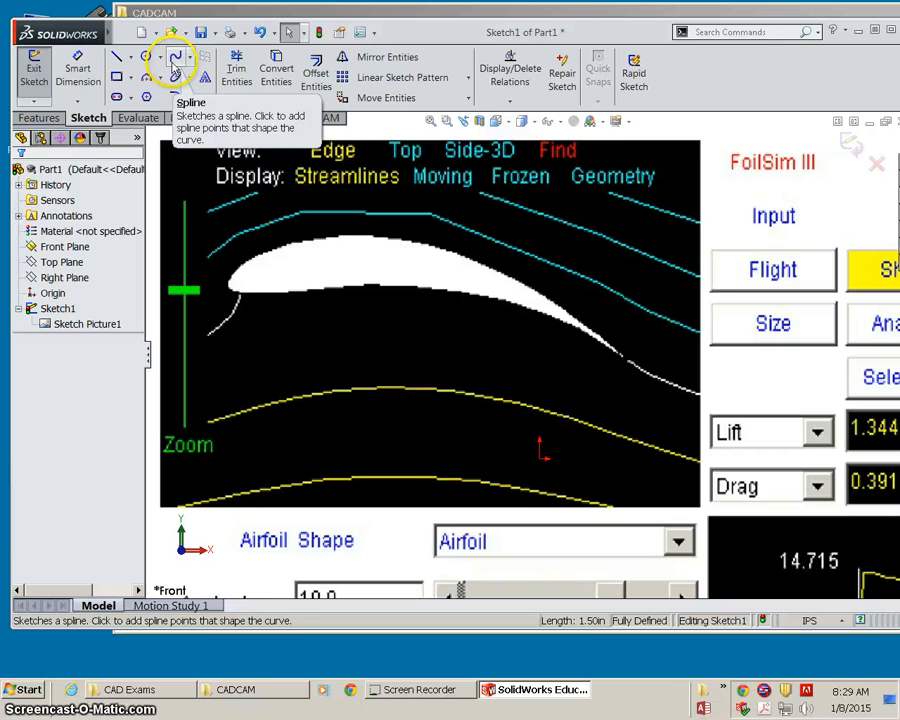
left_click(177, 60)
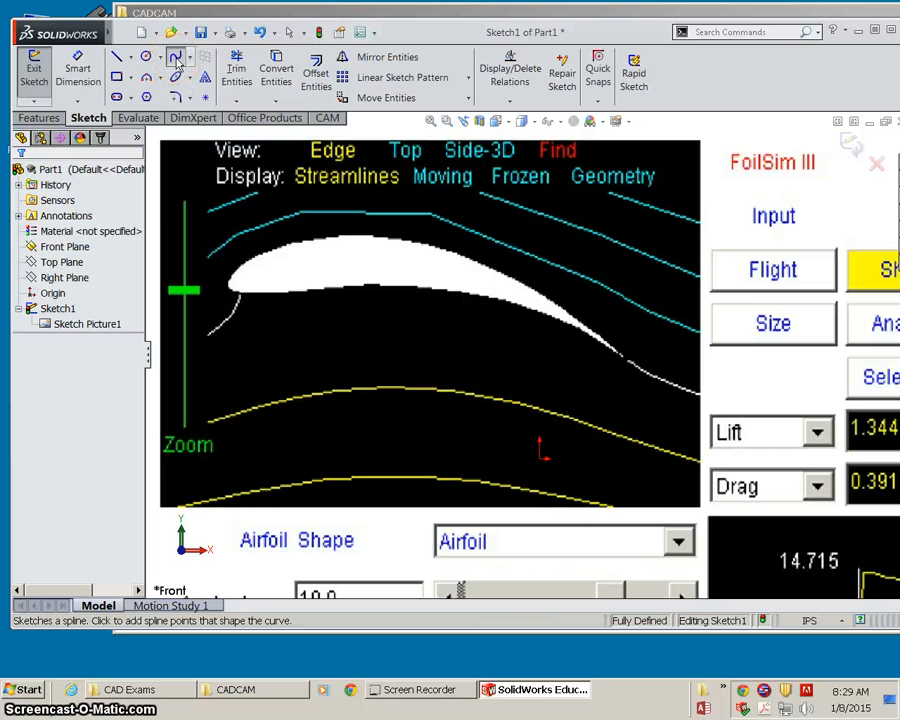
left_click(232, 285)
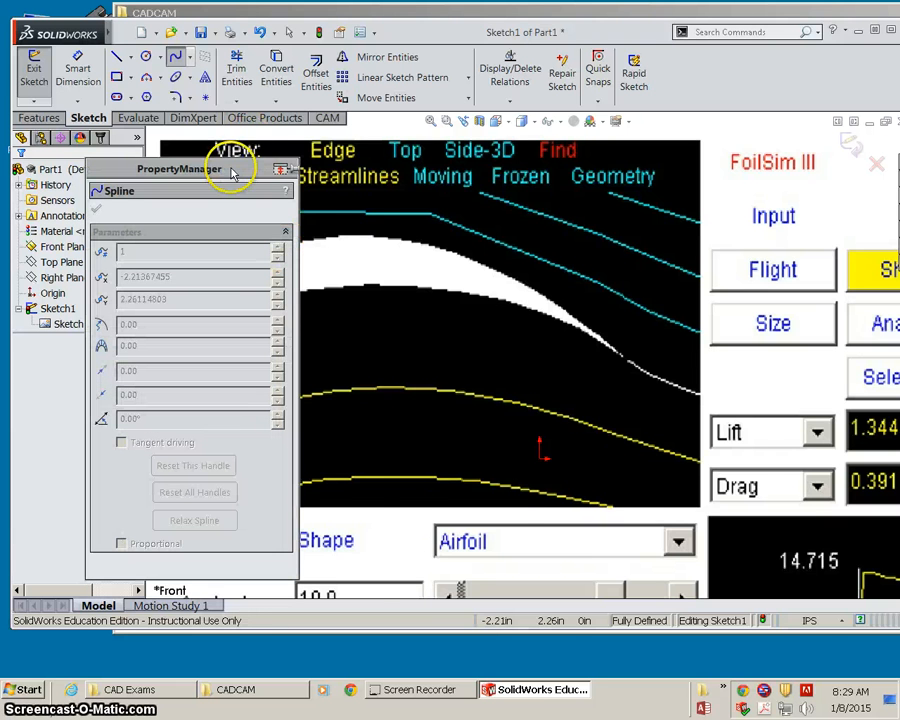
mouse_move(232, 172)
left_mouse_down()
mouse_move(780, 181)
mouse_move(832, 137)
left_mouse_up()
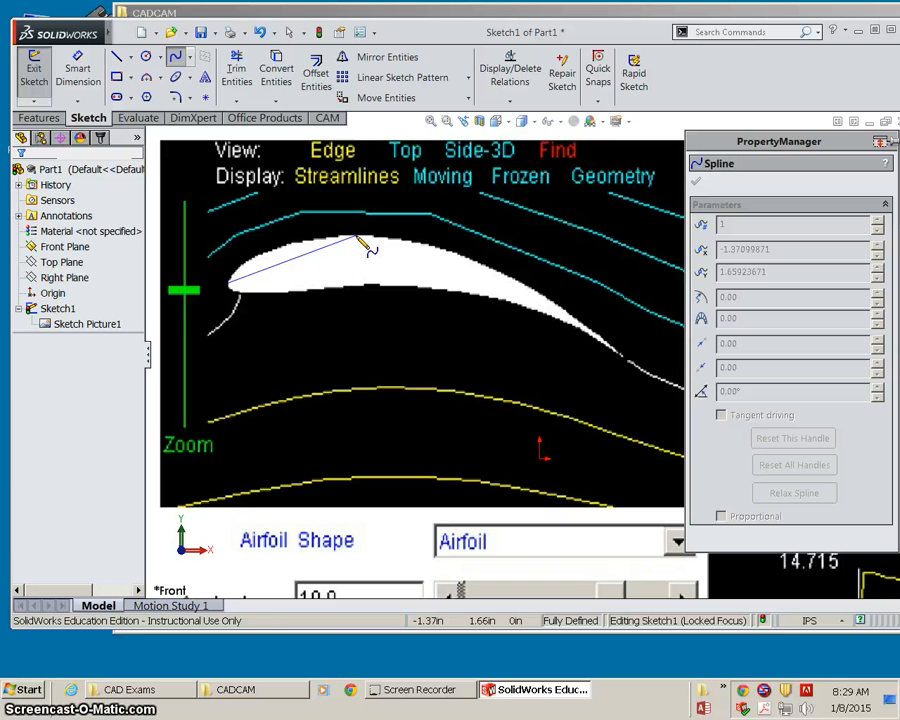
mouse_move(462, 271)
left_mouse_down()
mouse_move(583, 325)
mouse_move(630, 352)
mouse_move(632, 367)
mouse_move(538, 334)
mouse_move(498, 301)
mouse_move(378, 290)
left_mouse_up()
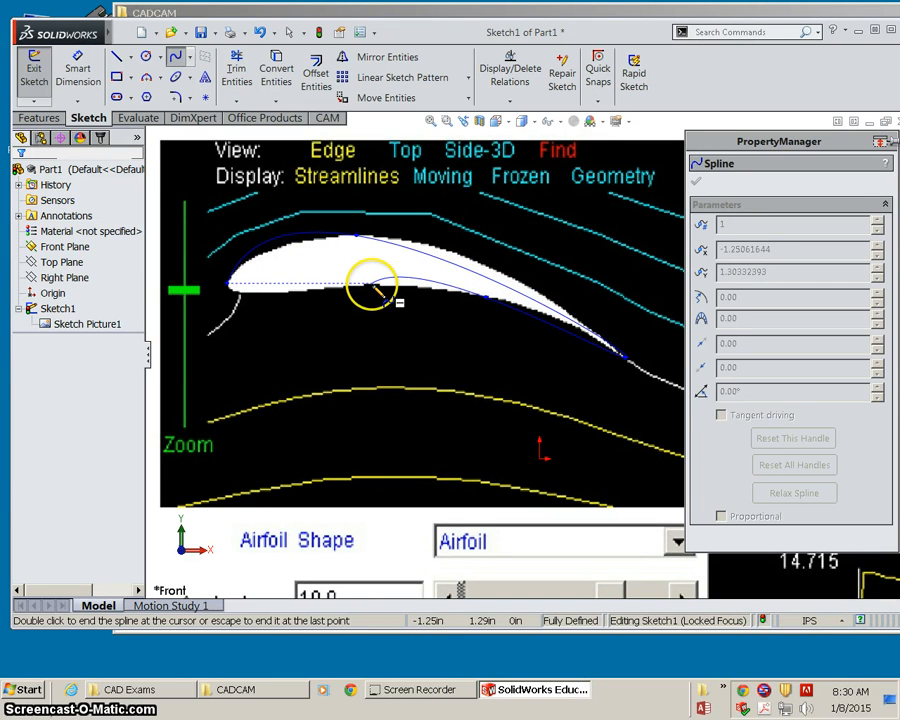
mouse_move(378, 290)
left_mouse_down()
mouse_move(313, 301)
mouse_move(235, 295)
mouse_move(228, 286)
left_mouse_up()
double_click(228, 286)
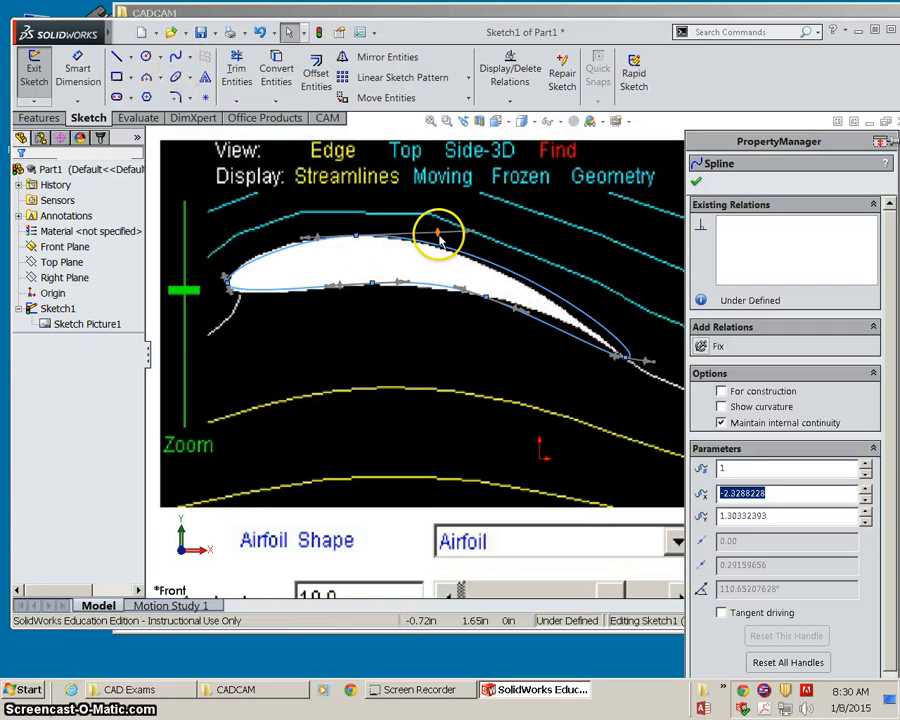
left_click(695, 184)
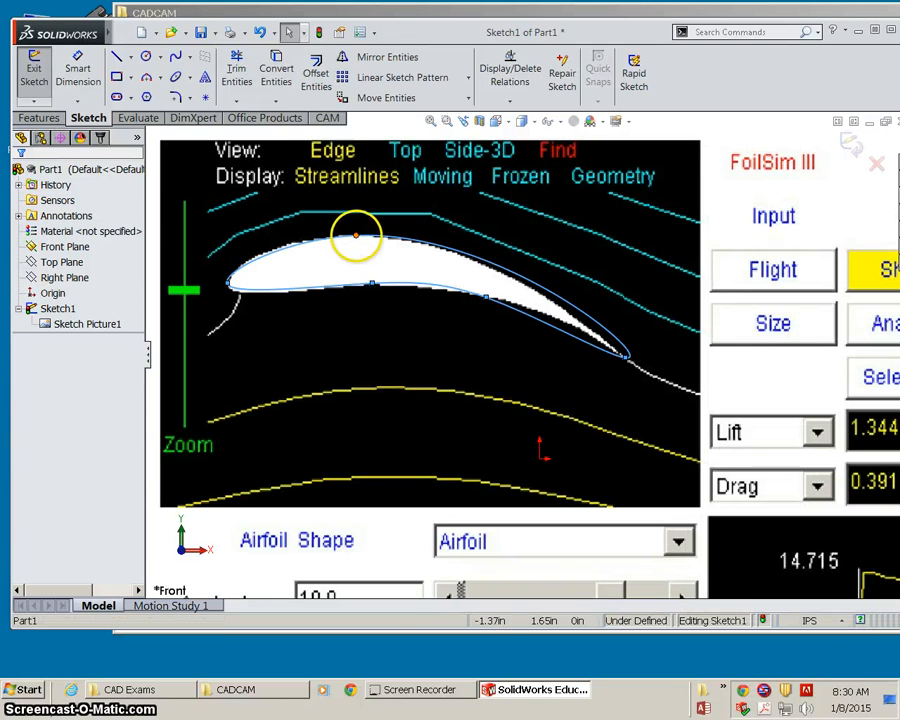
Step: Turn the tangent at the spline's crest point to about -0.97° and try to adjust the tangent at the trailing edge
left_click(356, 238)
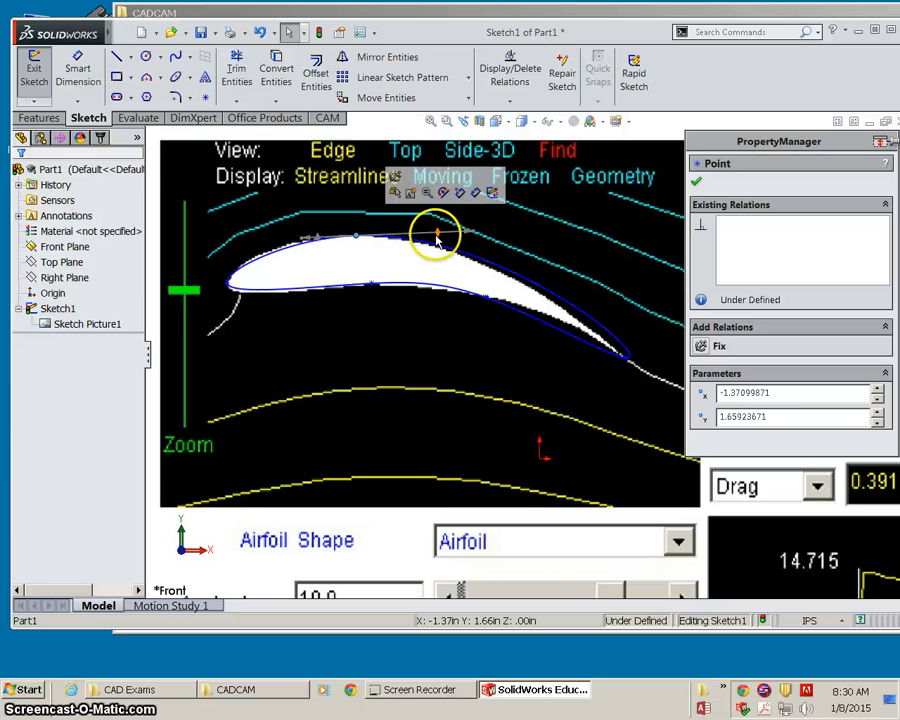
mouse_move(437, 238)
left_mouse_down()
mouse_move(428, 236)
mouse_move(440, 242)
left_mouse_up()
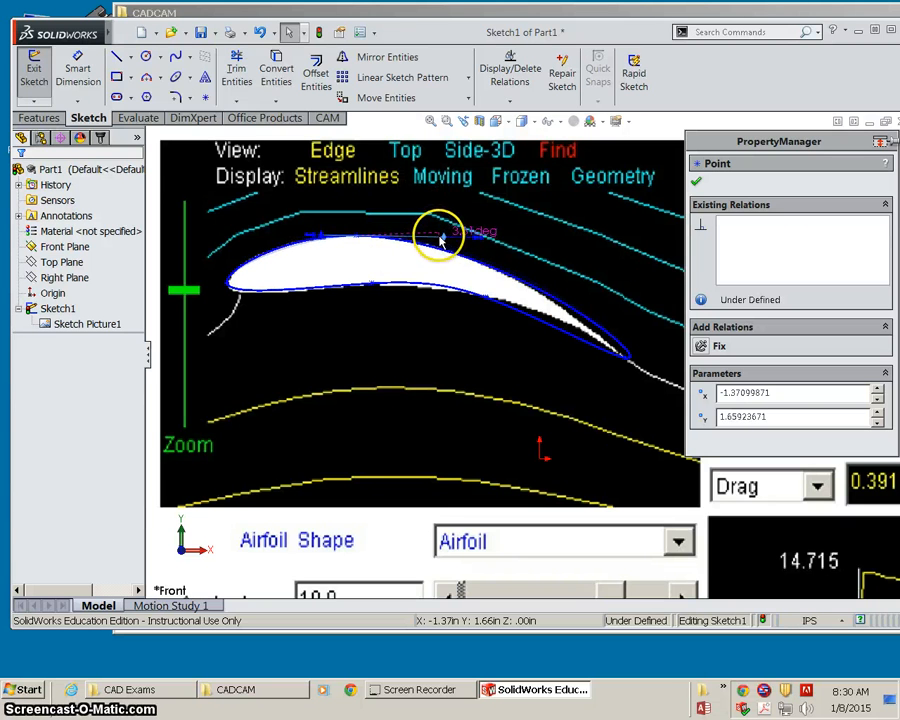
left_click(625, 358)
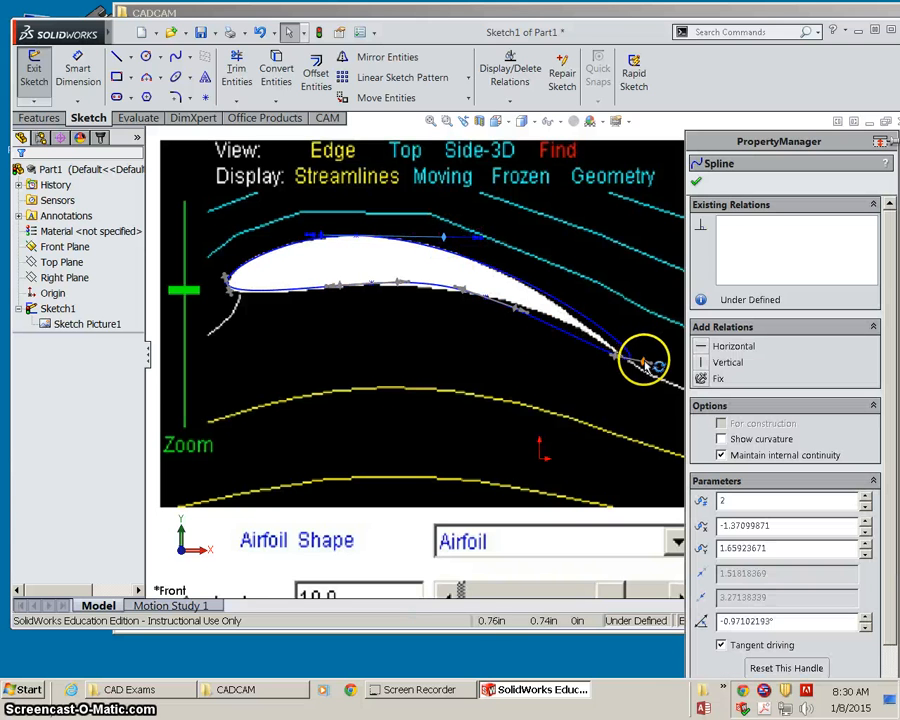
left_click_drag(648, 366, 622, 362)
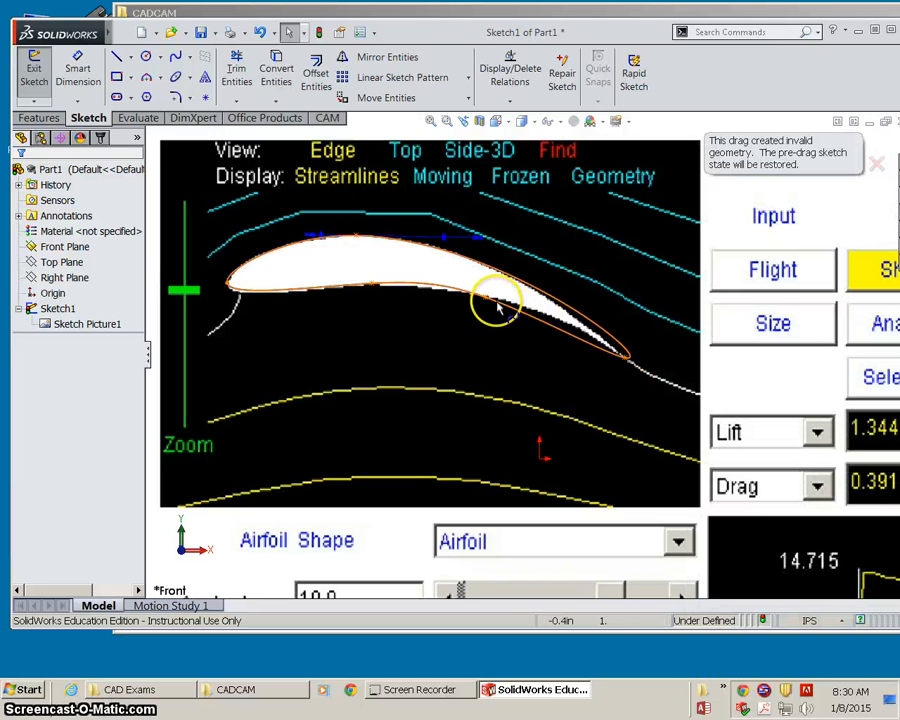
Step: Move the underside spline points to about (-1.27, 1.28) and (0.11, 1.02) in, turning the rear one's tangent to about 157°
left_click_drag(488, 301, 528, 315)
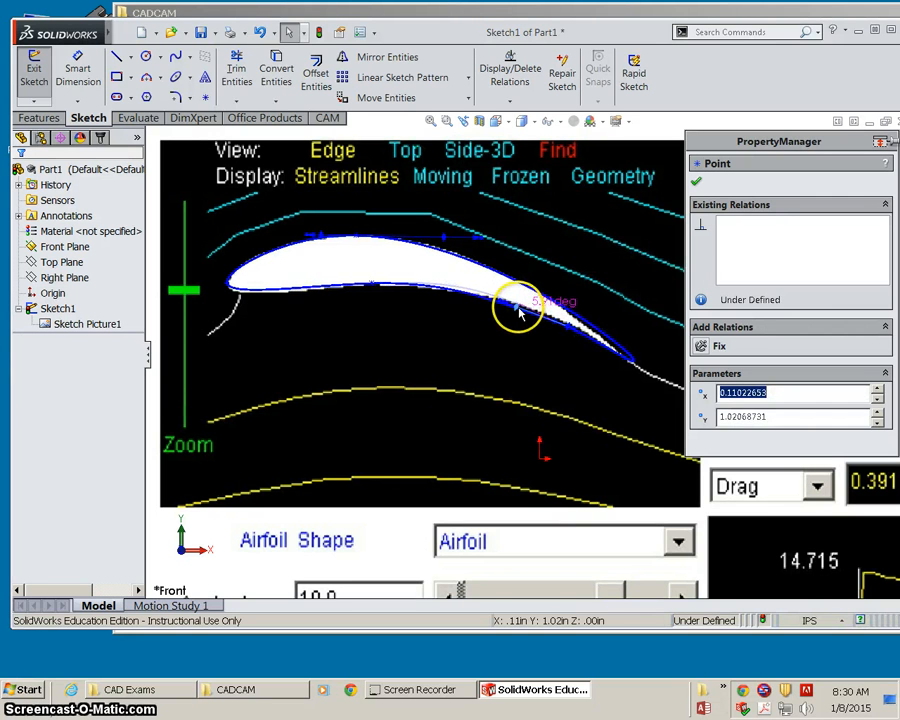
left_click(372, 287)
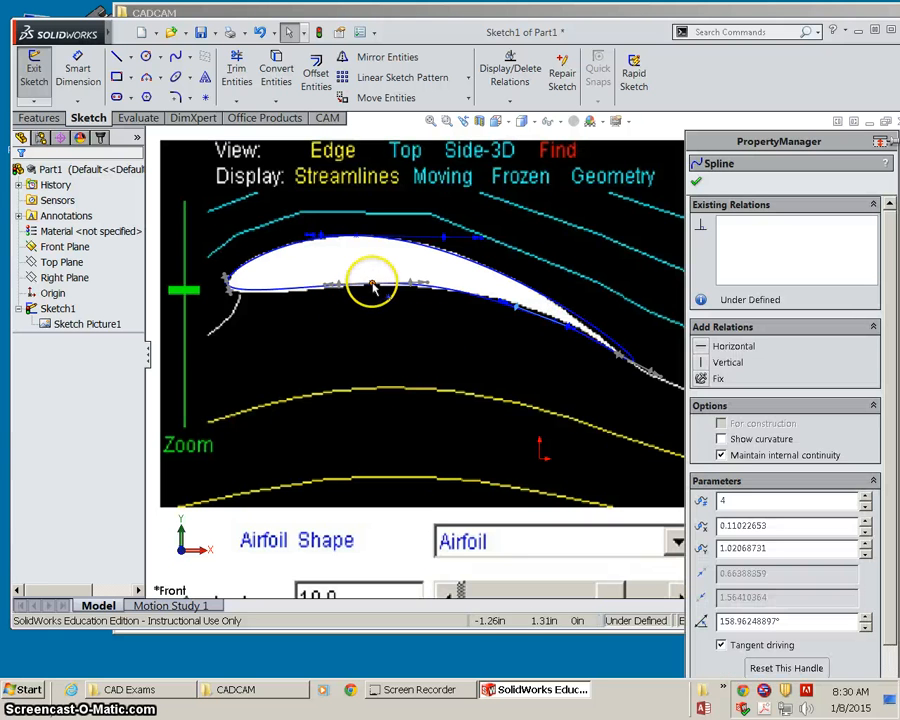
left_click(371, 289)
mouse_move(374, 288)
left_mouse_down()
mouse_move(366, 295)
mouse_move(372, 291)
left_mouse_up()
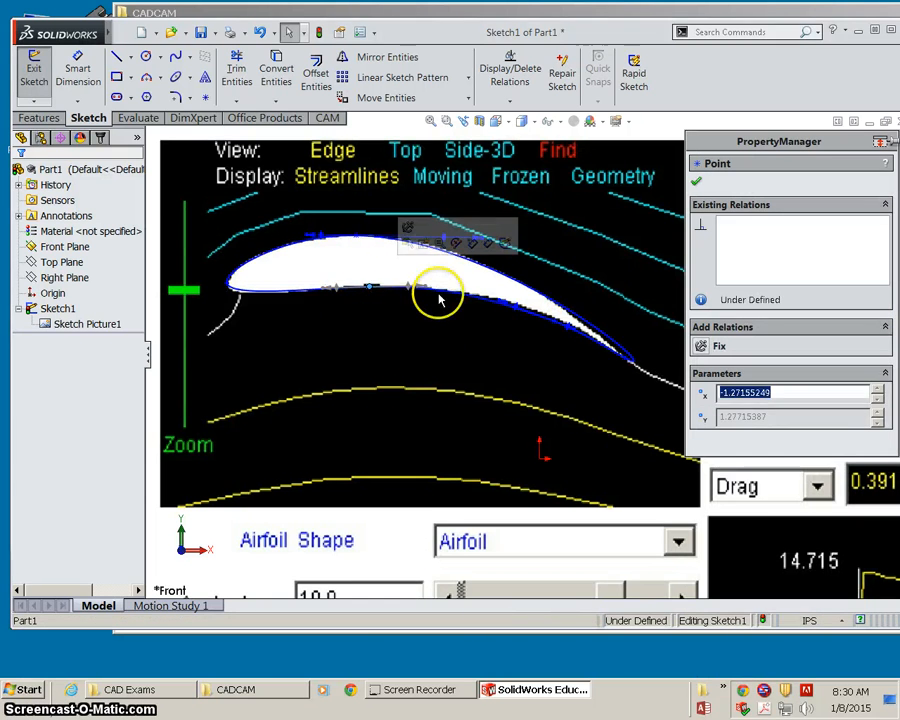
left_click(514, 302)
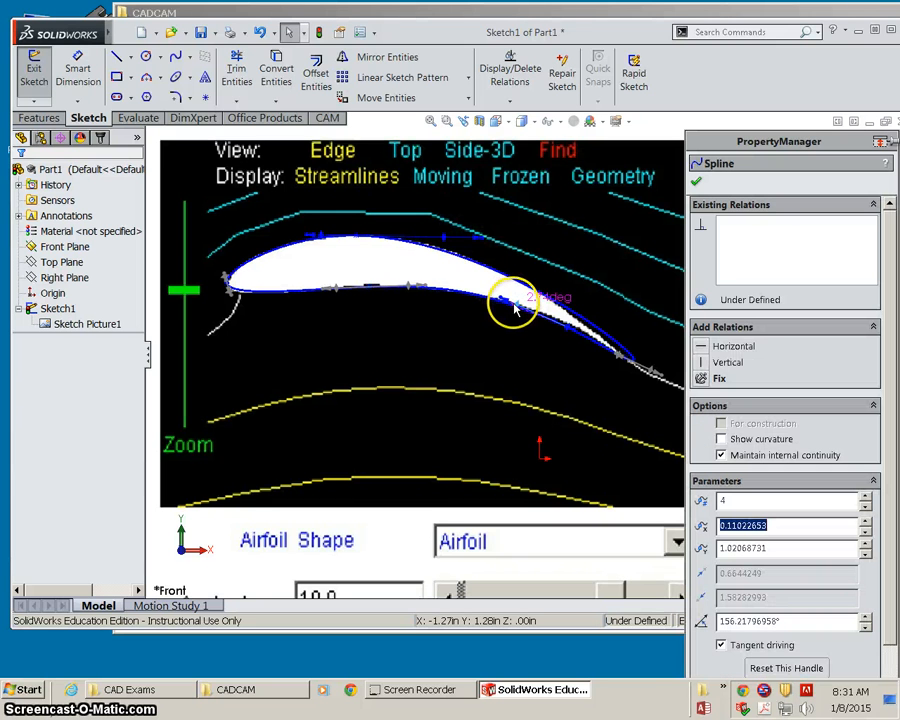
Step: Turn the spline's leading-edge tangent to about 105° so the curve follows the rounded nose of the airfoil
scroll(279, 290, "down", 2)
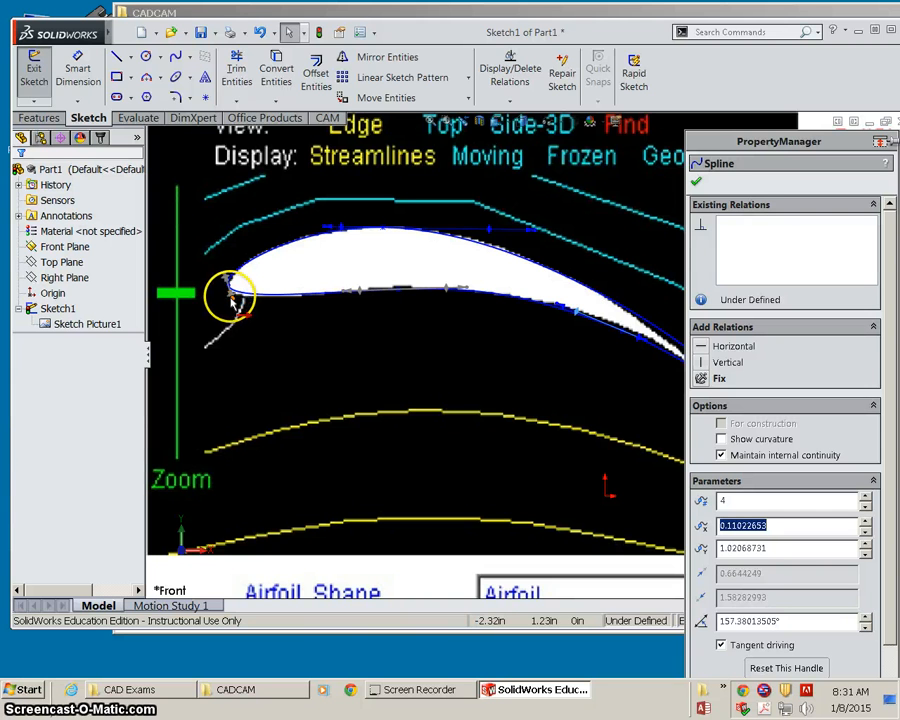
left_click_drag(232, 300, 235, 303)
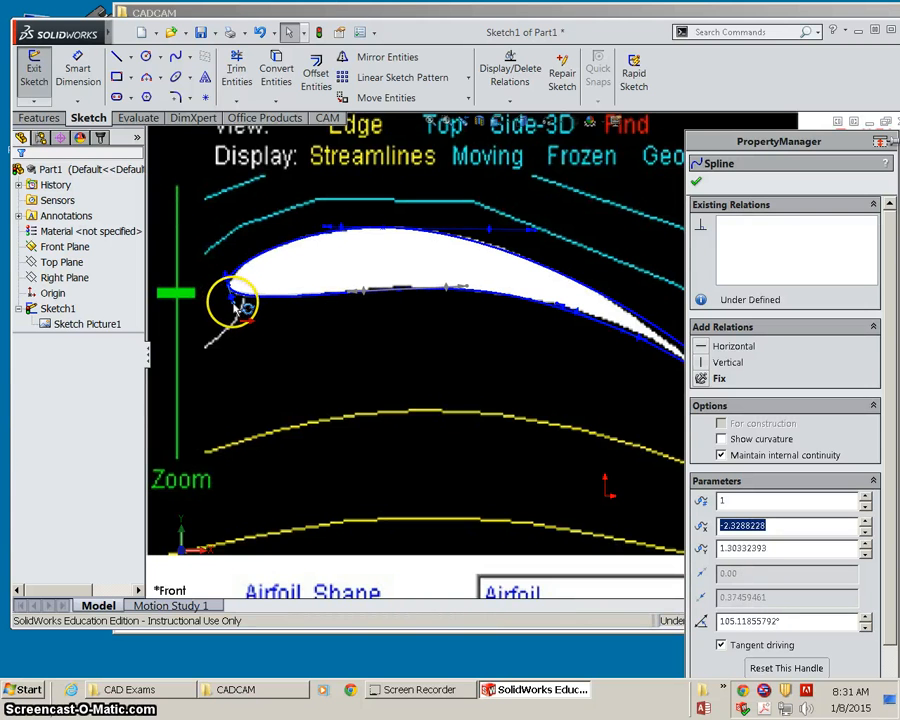
scroll(402, 293, "up", 1)
scroll(509, 298, "down", 1)
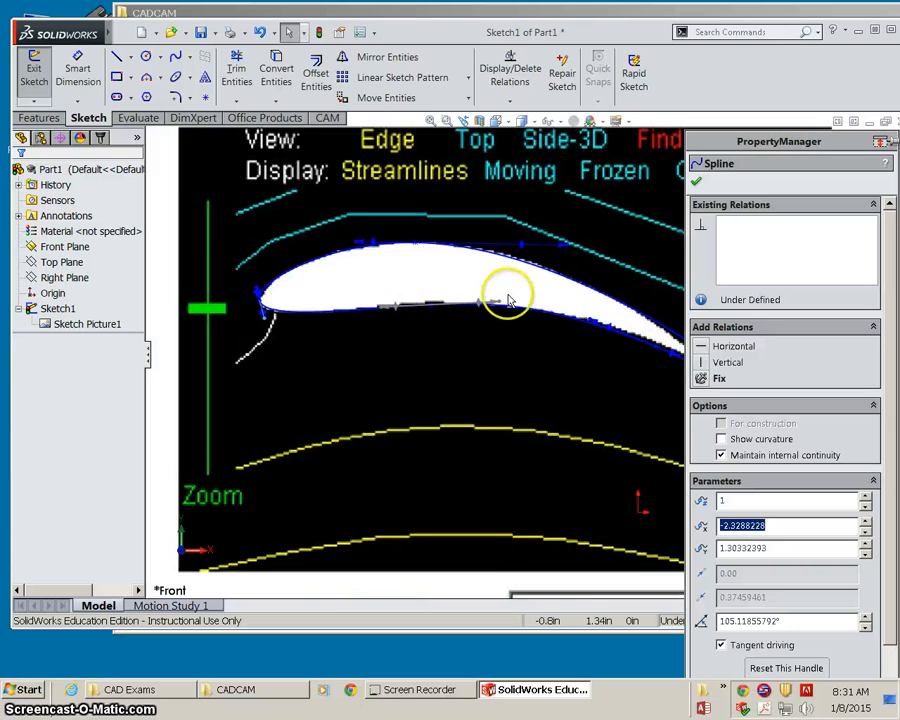
scroll(500, 300, "down", 1)
scroll(406, 324, "down", 1)
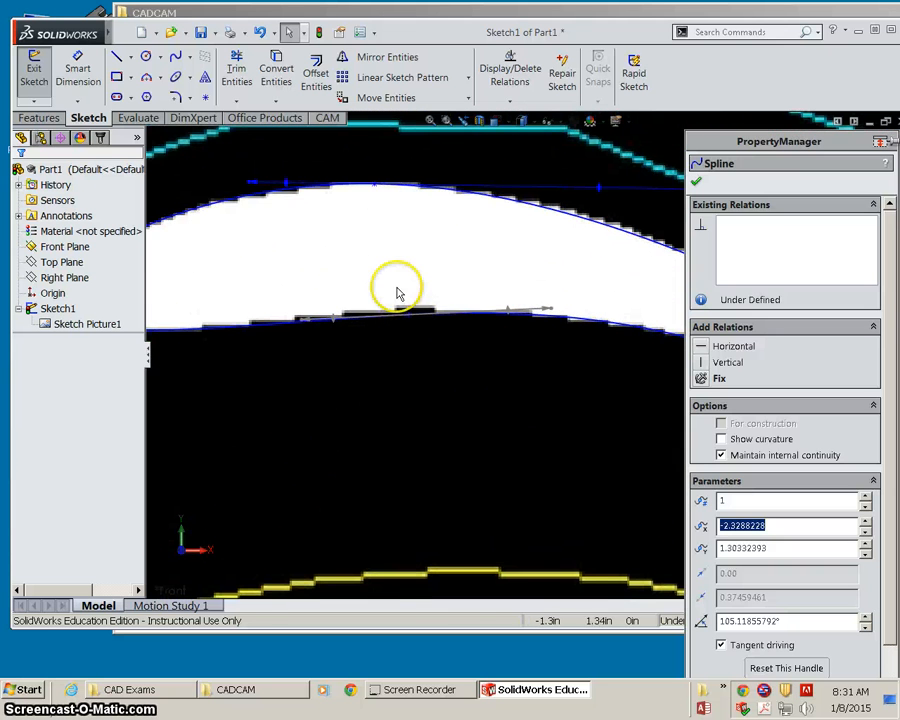
key("Escape")
Step: Move the rear underside spline point slightly forward to about (0.07, 1.04) in to fit the airfoil's lower edge
scroll(421, 353, "up", 4)
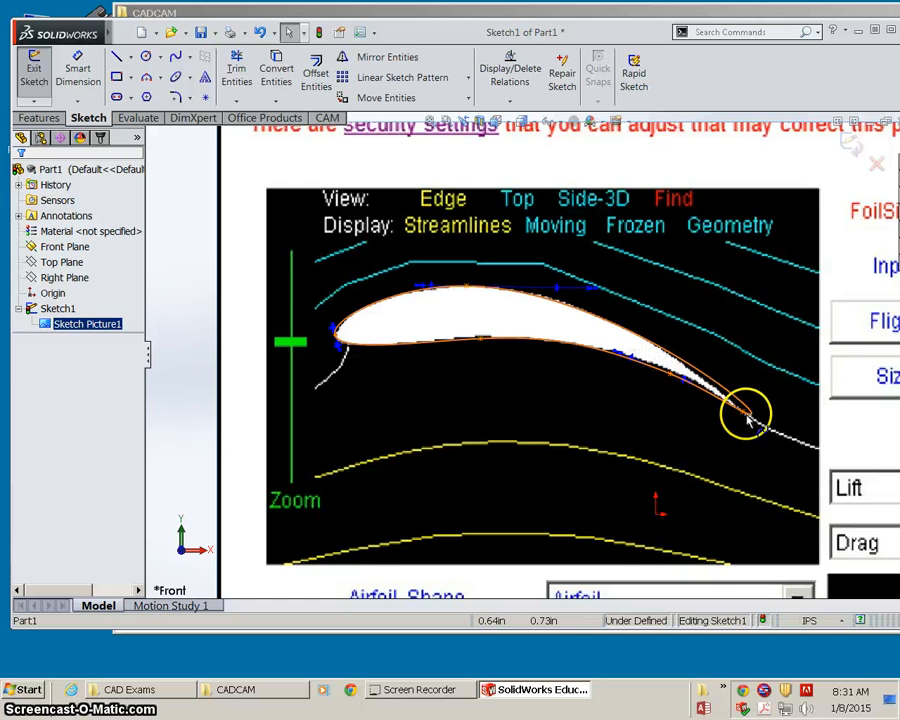
scroll(740, 415, "down", 4)
scroll(700, 390, "down", 1)
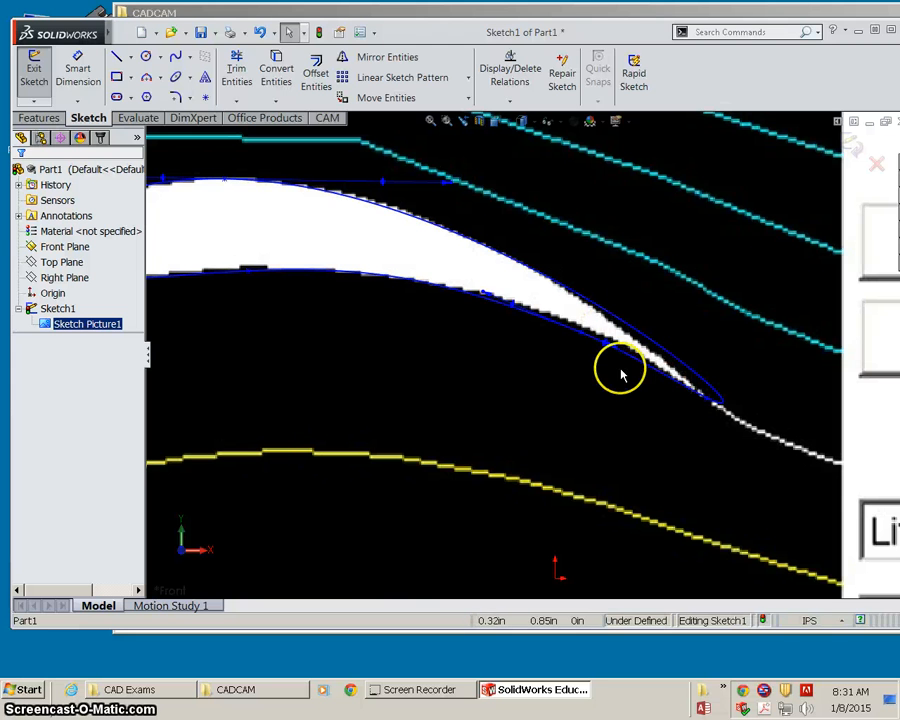
left_click(581, 333)
left_click_drag(581, 333, 571, 334)
left_click_drag(746, 152, 422, 444)
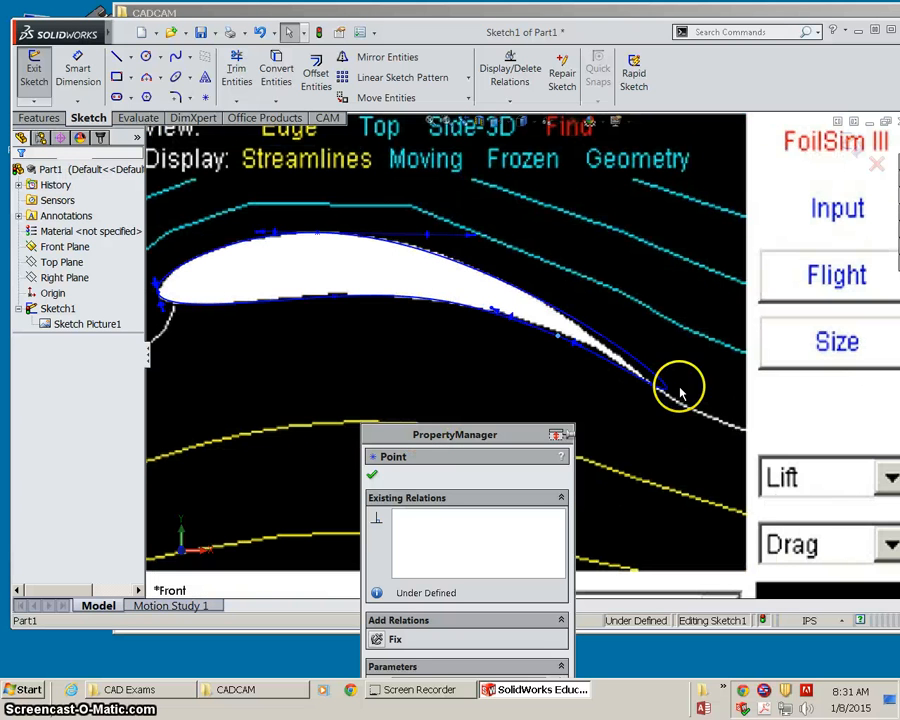
Step: Clear the floating PropertyManager off the airfoil and examine how the spline fits the crest, underside and trailing edge
left_click(430, 233)
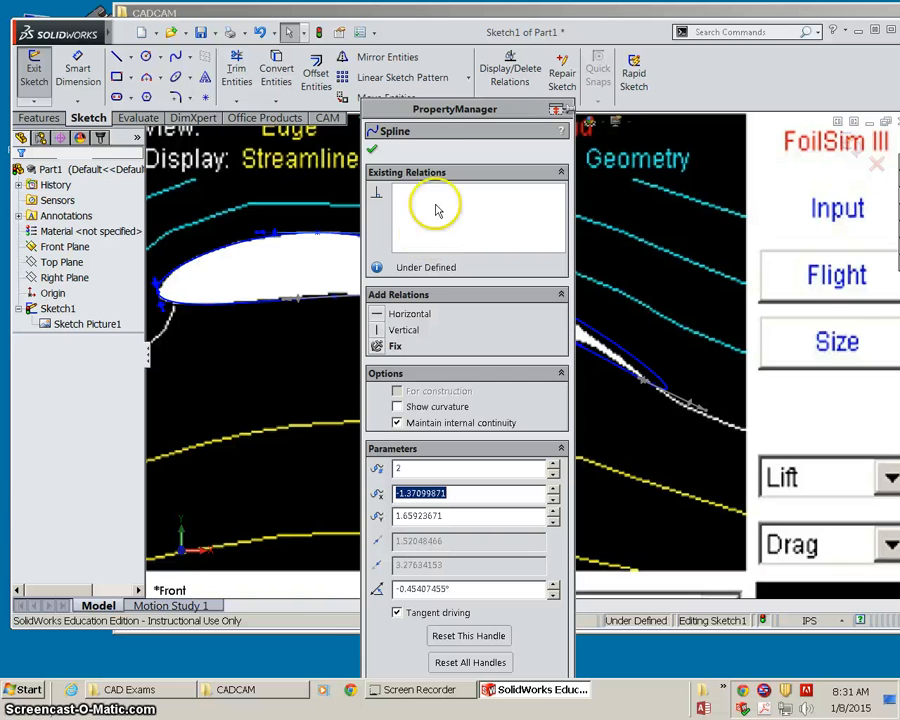
left_click_drag(449, 117, 747, 177)
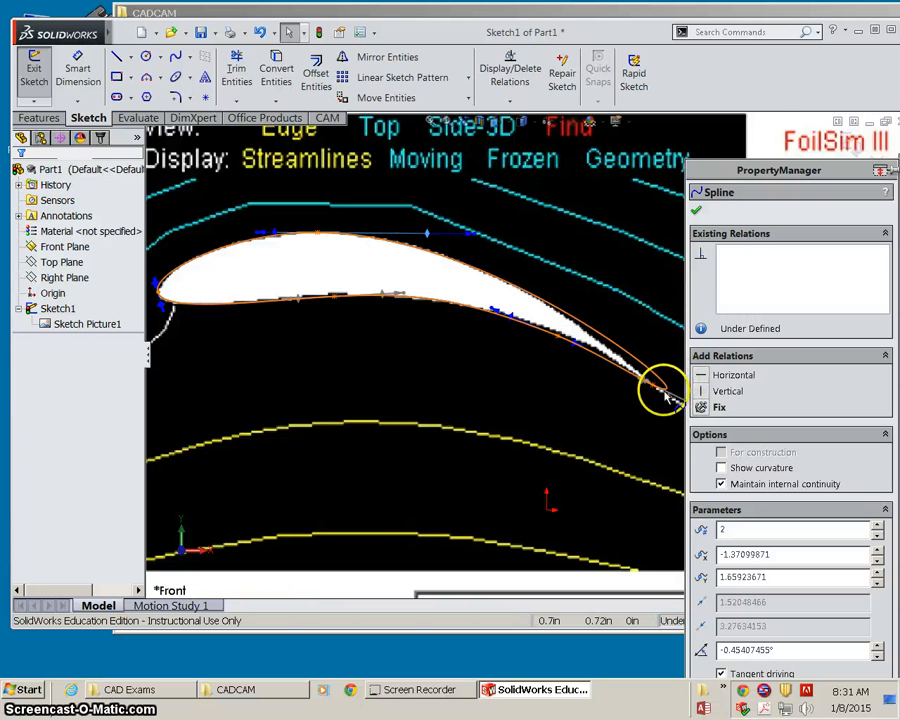
scroll(663, 393, "down", 3)
scroll(655, 400, "up", 5)
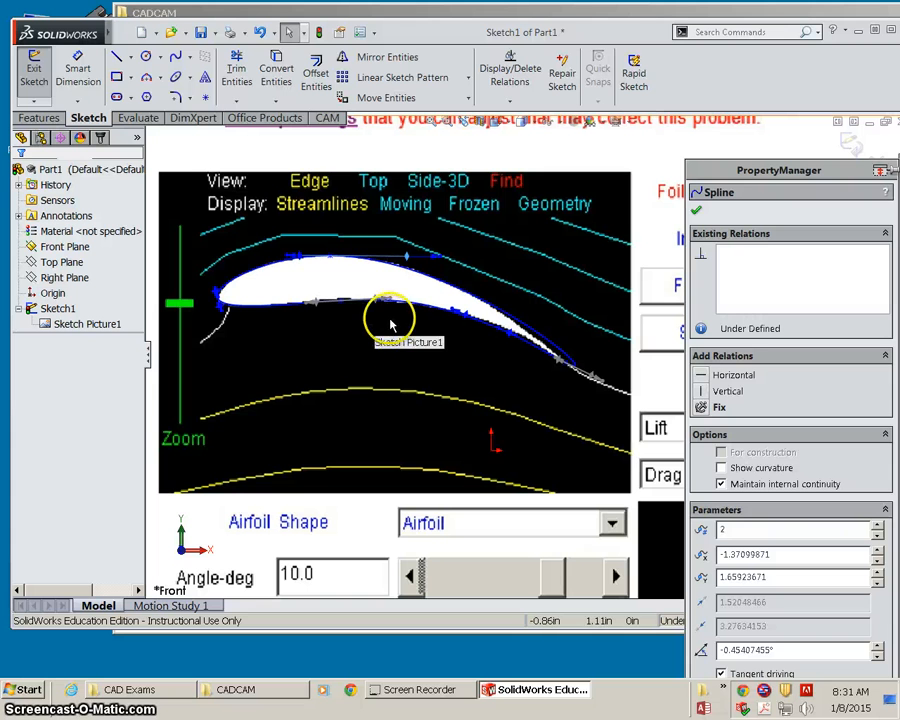
left_click(500, 333)
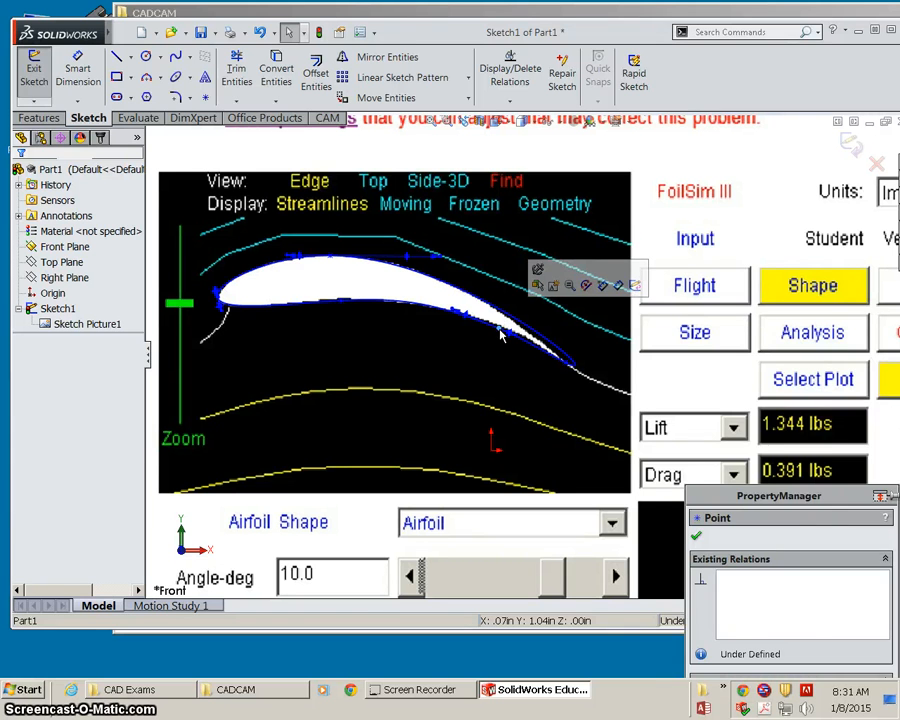
left_click(496, 334)
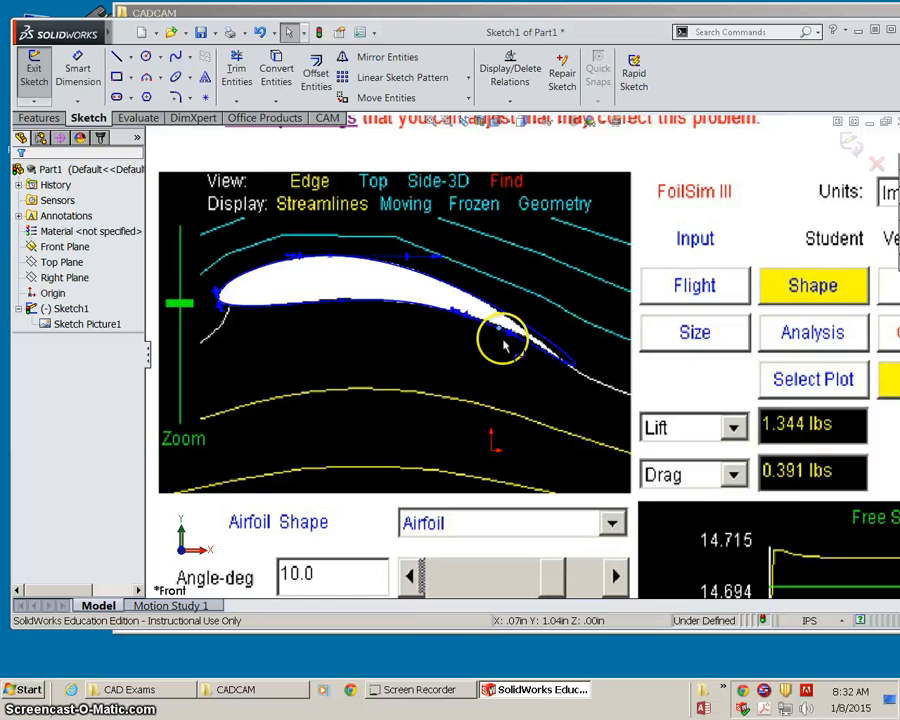
left_click(536, 370)
scroll(563, 372, "up", 2)
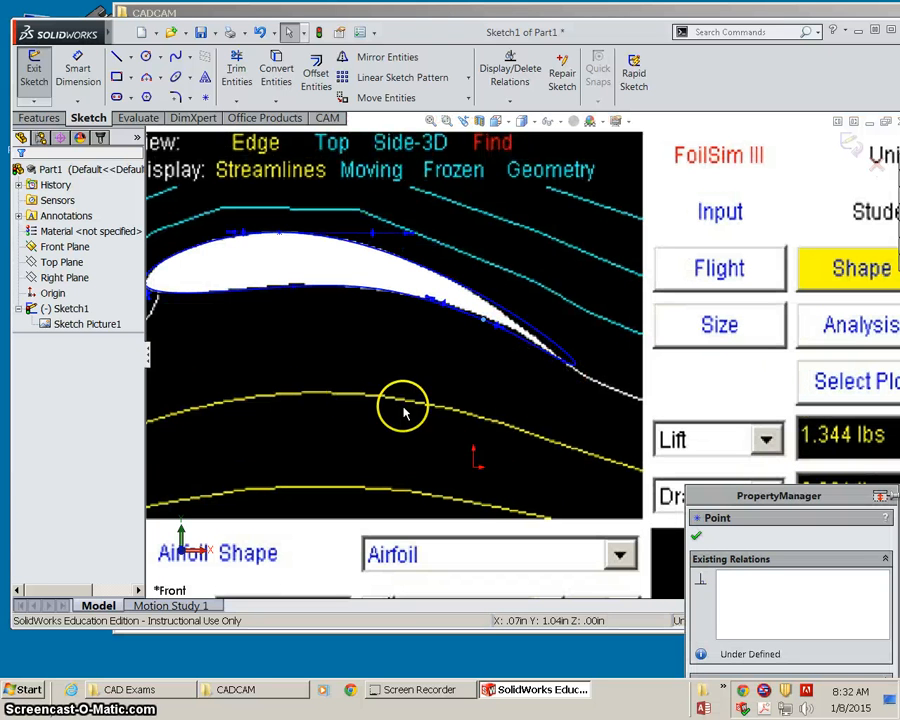
Step: Try to add a tangency control to the spline near the airfoil's trailing edge
right_click(568, 359)
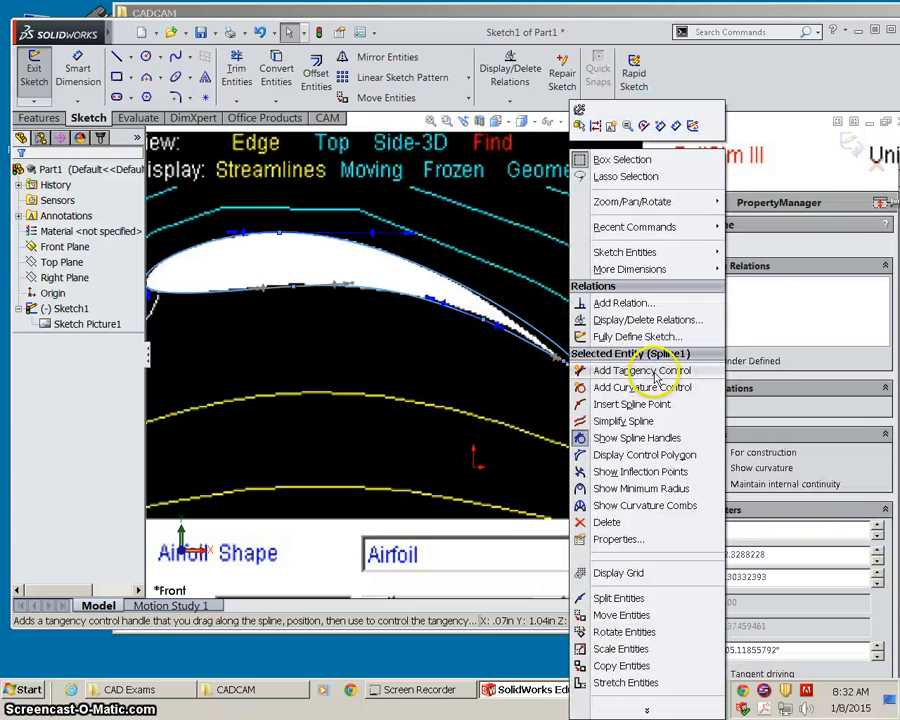
left_click(584, 369)
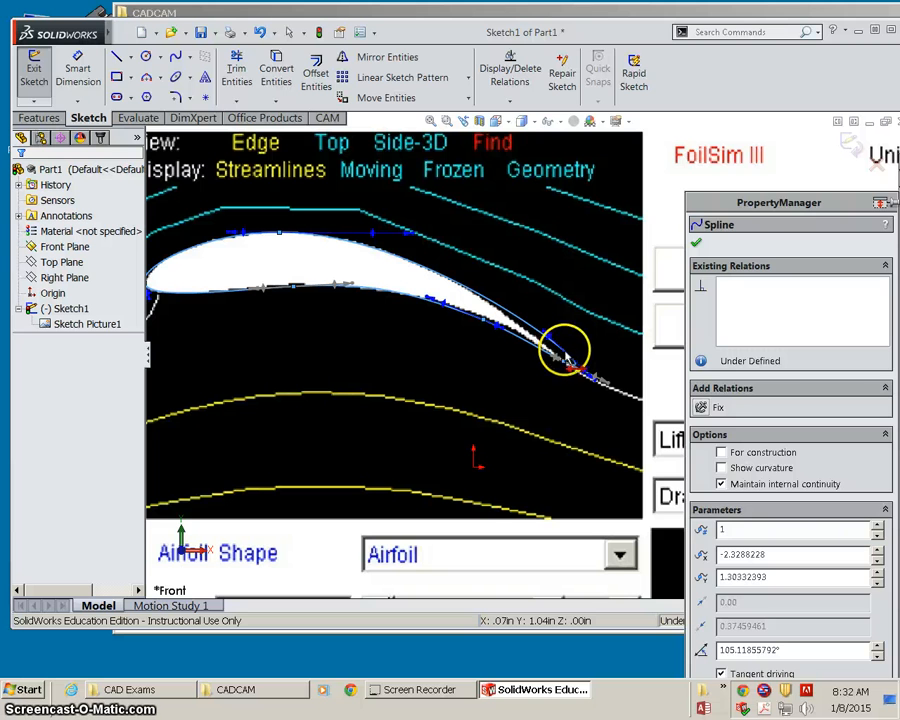
left_click(580, 372)
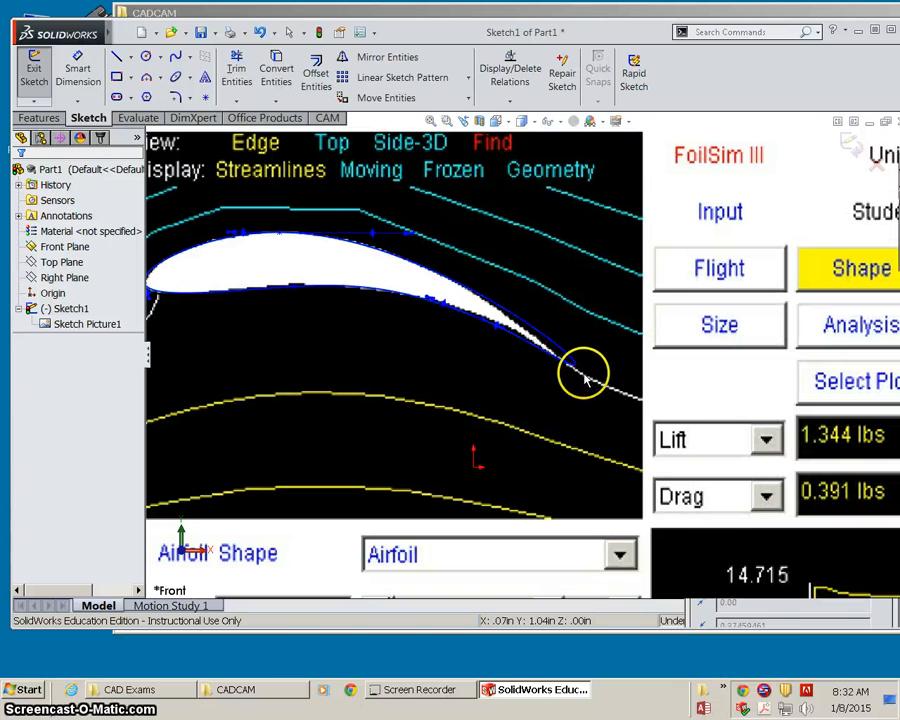
Step: Insert a spline point on the upper curve just ahead of the airfoil's trailing edge
right_click(584, 354)
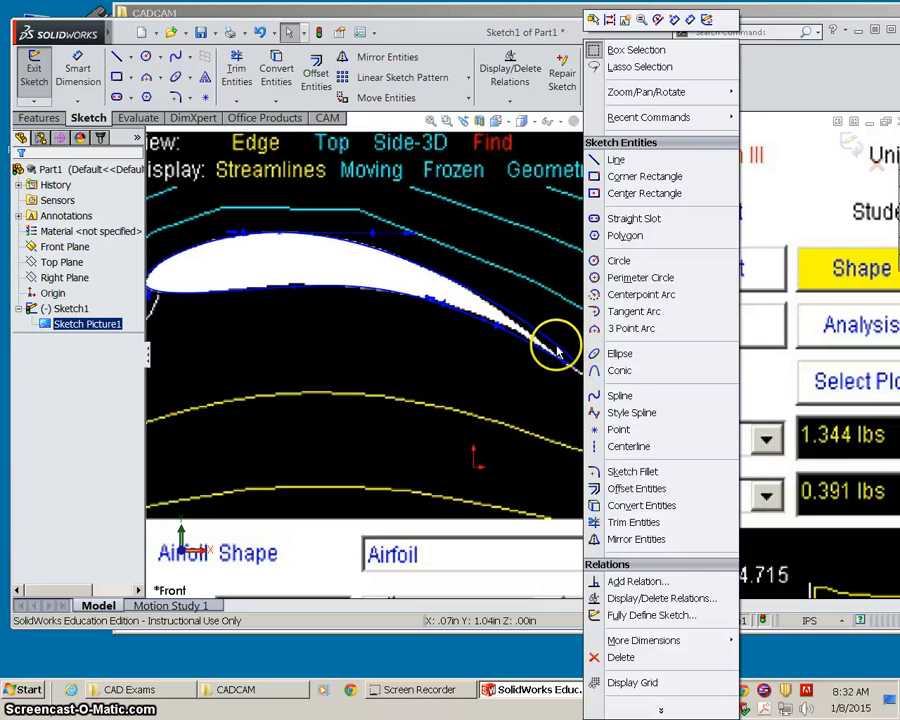
left_click(555, 343)
right_click(555, 345)
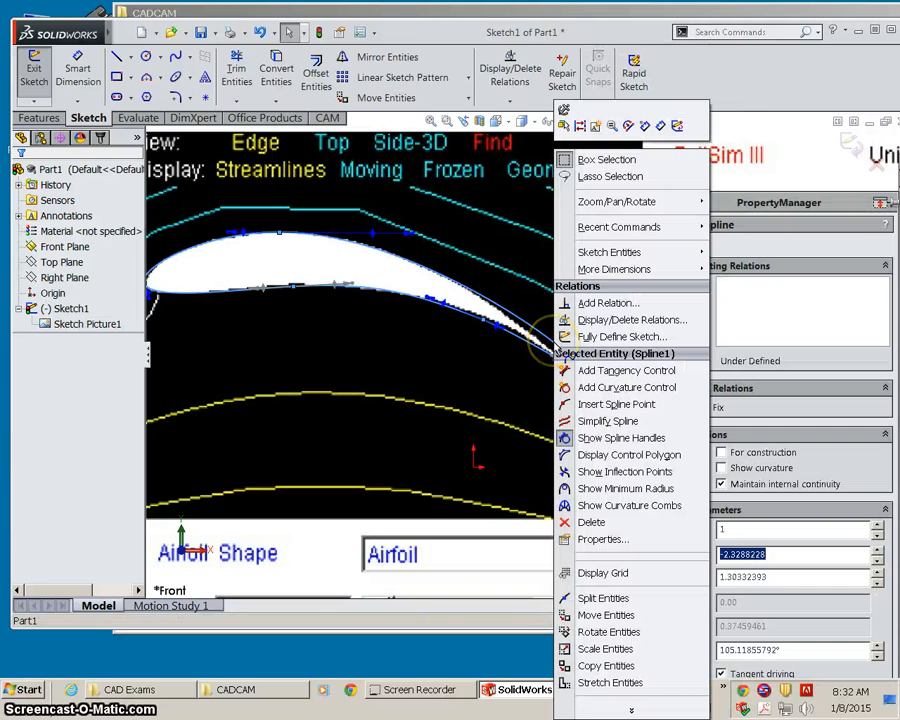
left_click(612, 404)
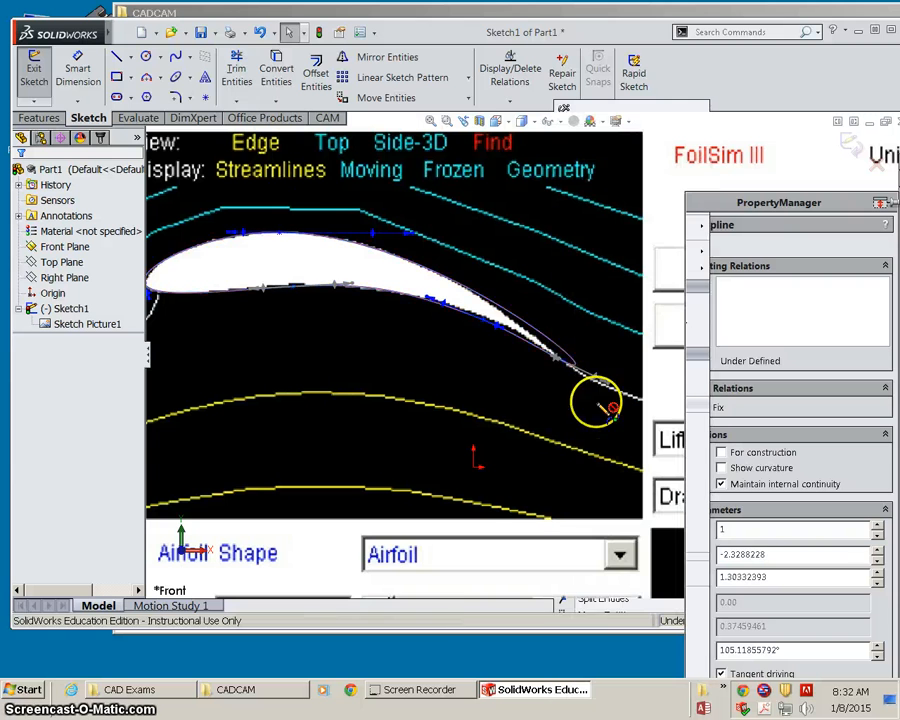
left_click_drag(562, 348, 572, 381)
scroll(572, 381, "up", 4)
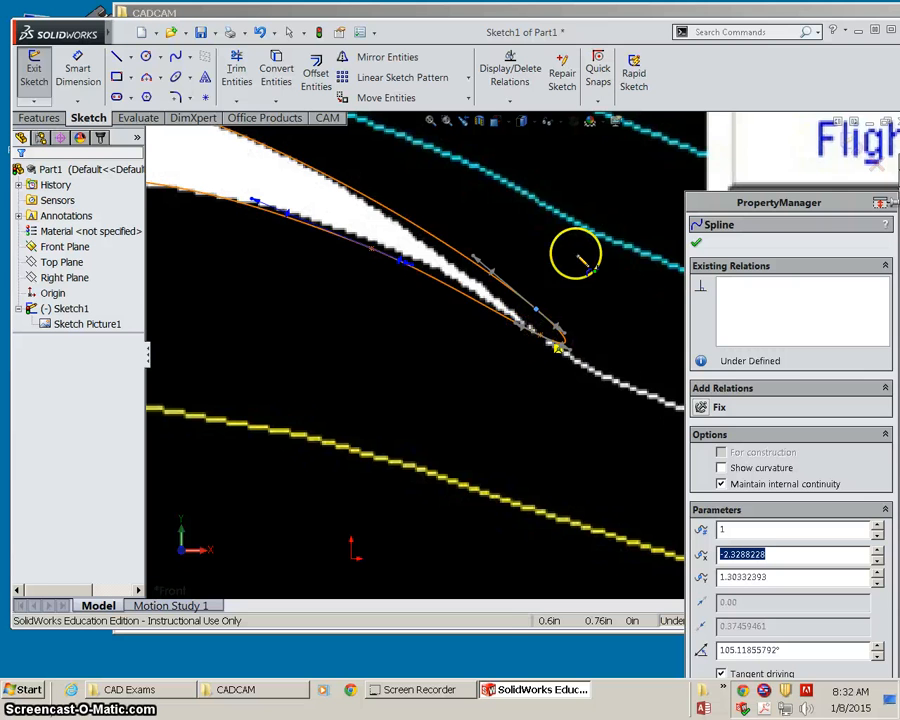
left_click(697, 248)
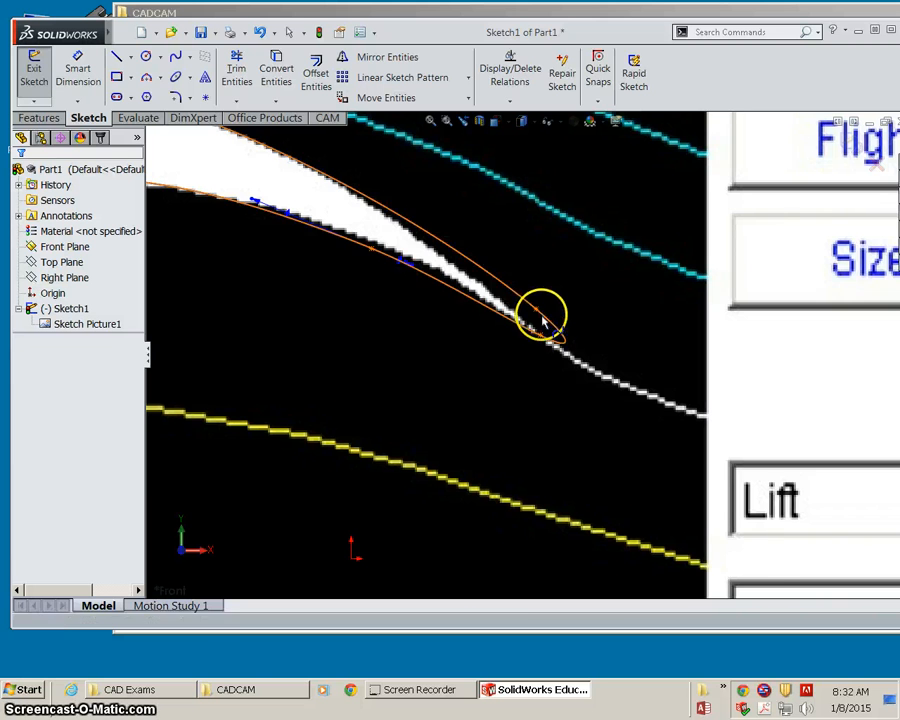
Step: Move the new upper spline point to about (0.56, 0.85) in and the trailing-edge underside point to about (0.57, 0.77) in
left_click(537, 312)
left_click_drag(548, 316, 527, 330)
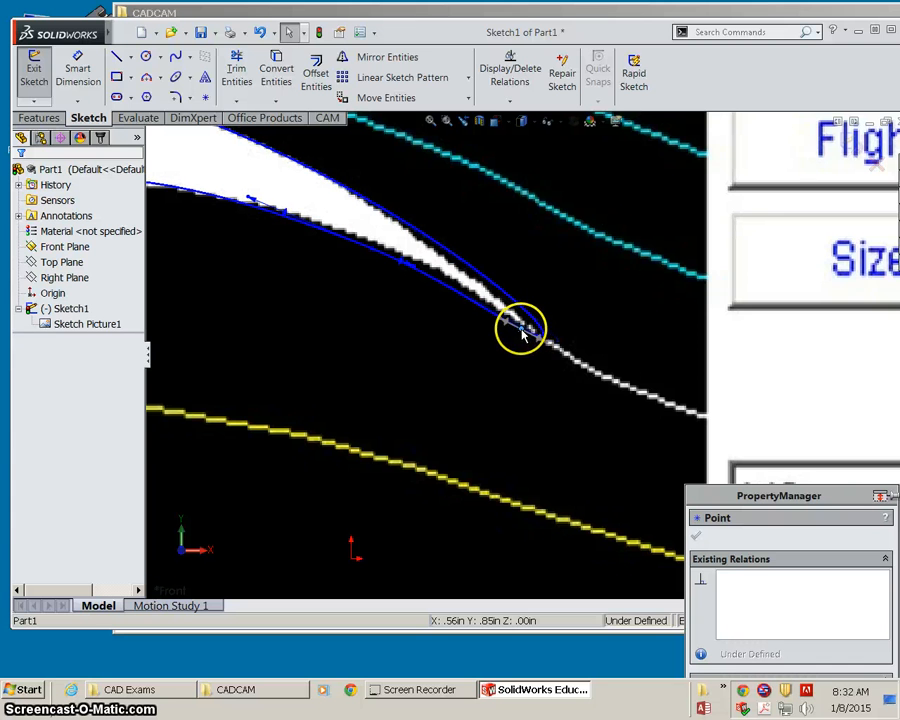
scroll(527, 320, "up", 1)
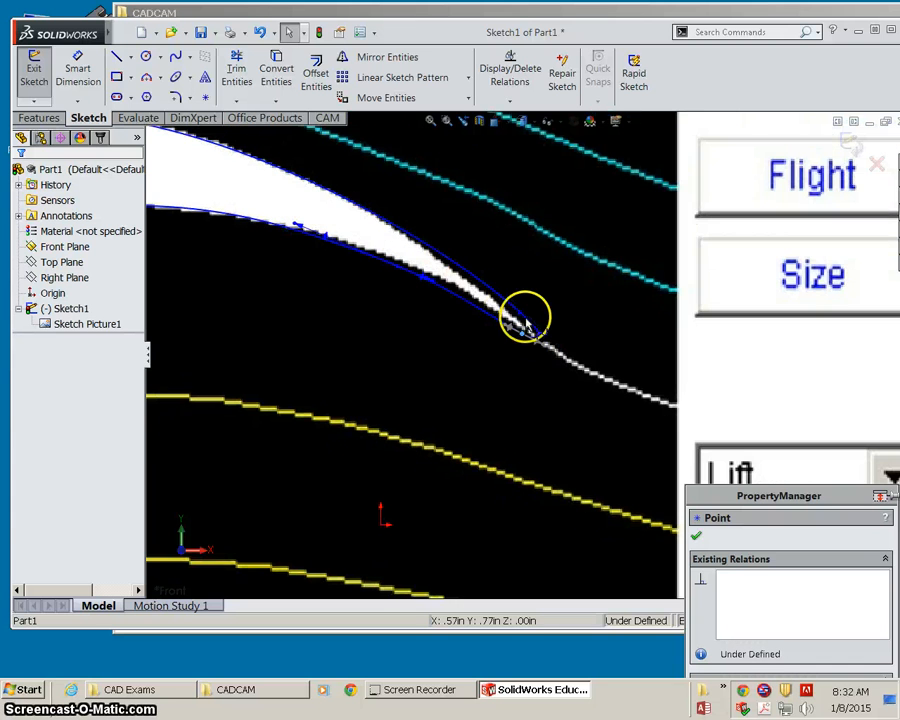
Step: Turn the tangent at the new upper spline point to about -39.4° and lengthen it forward along the airfoil's upper edge
left_click(508, 306)
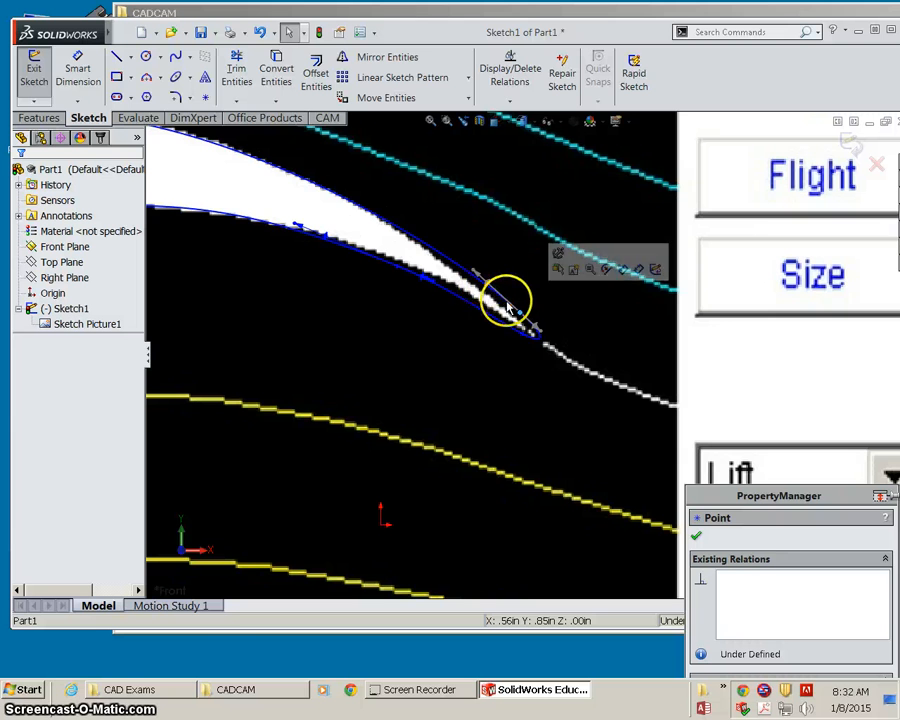
left_click_drag(487, 280, 440, 247)
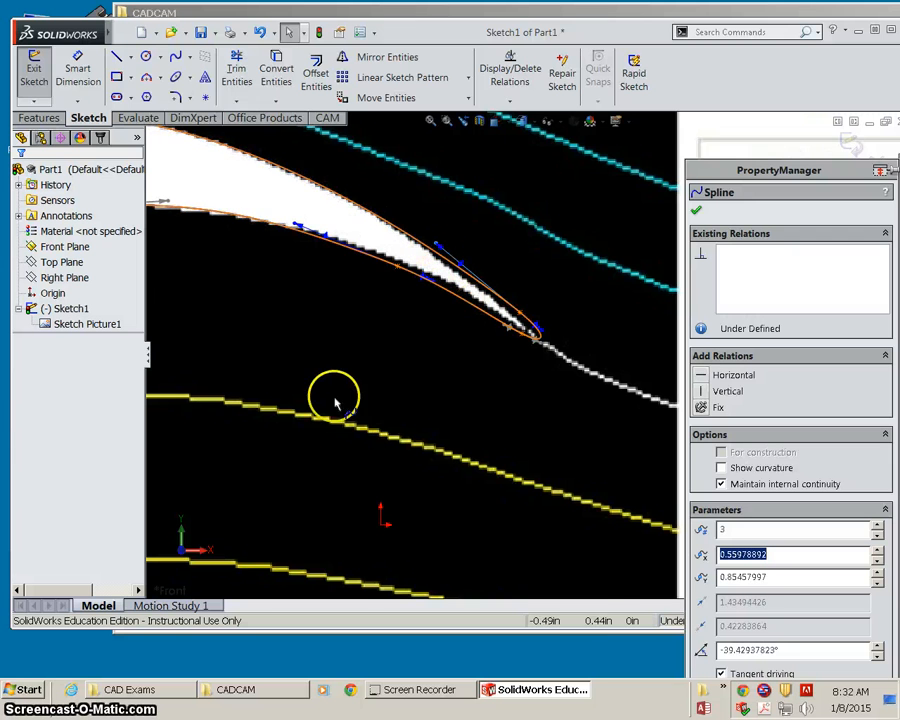
scroll(370, 365, "up", 3)
scroll(376, 355, "down", 1)
scroll(382, 350, "up", 1)
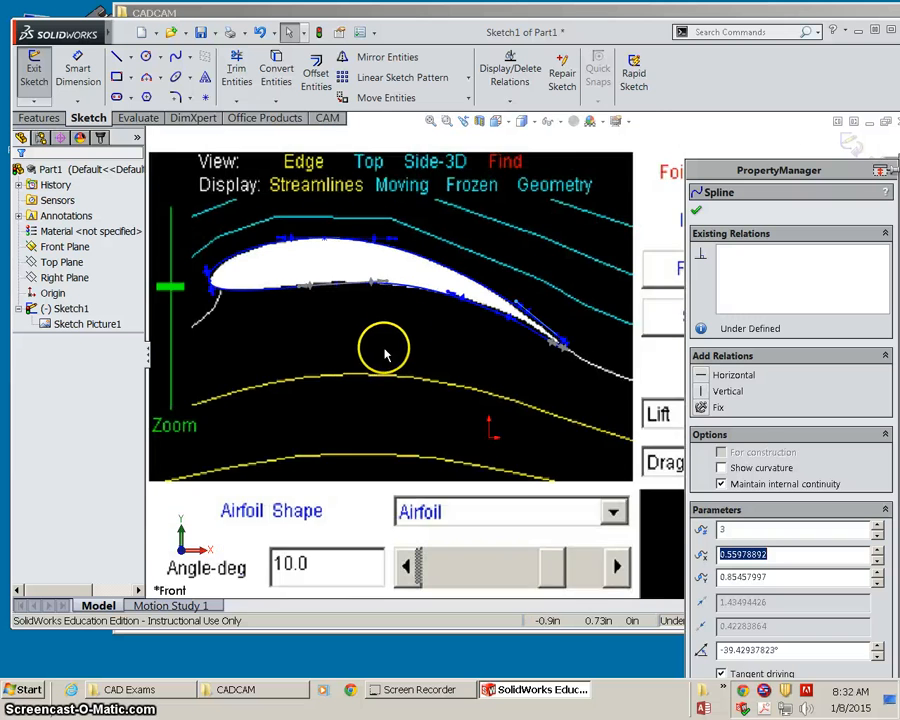
Step: Turn the tangent at the middle underside spline point roughly horizontal to follow the airfoil's lower edge
scroll(392, 332, "down", 1)
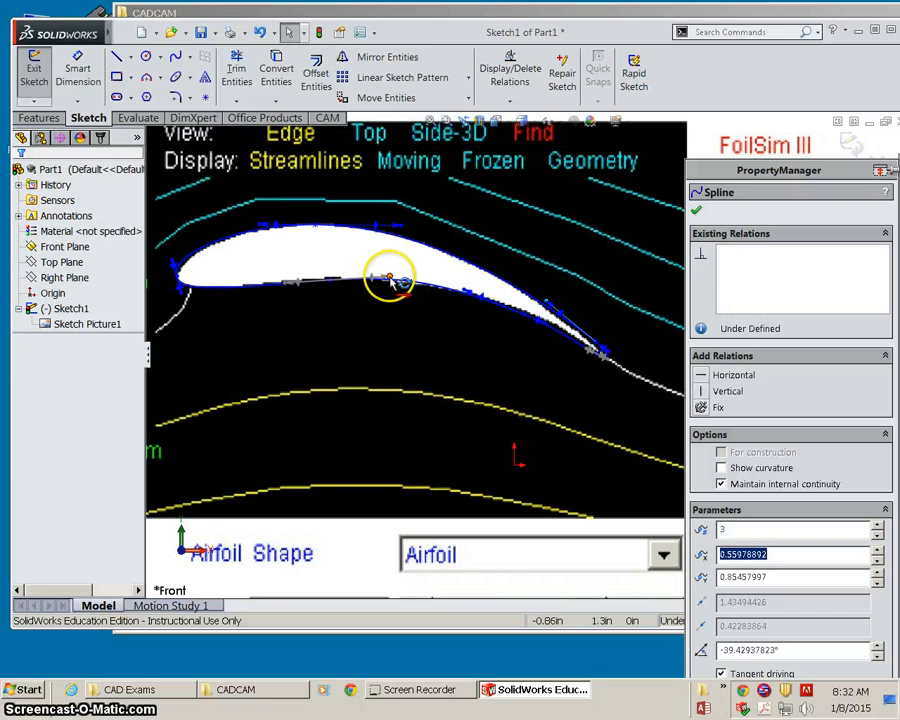
left_click(390, 280)
left_click(445, 330)
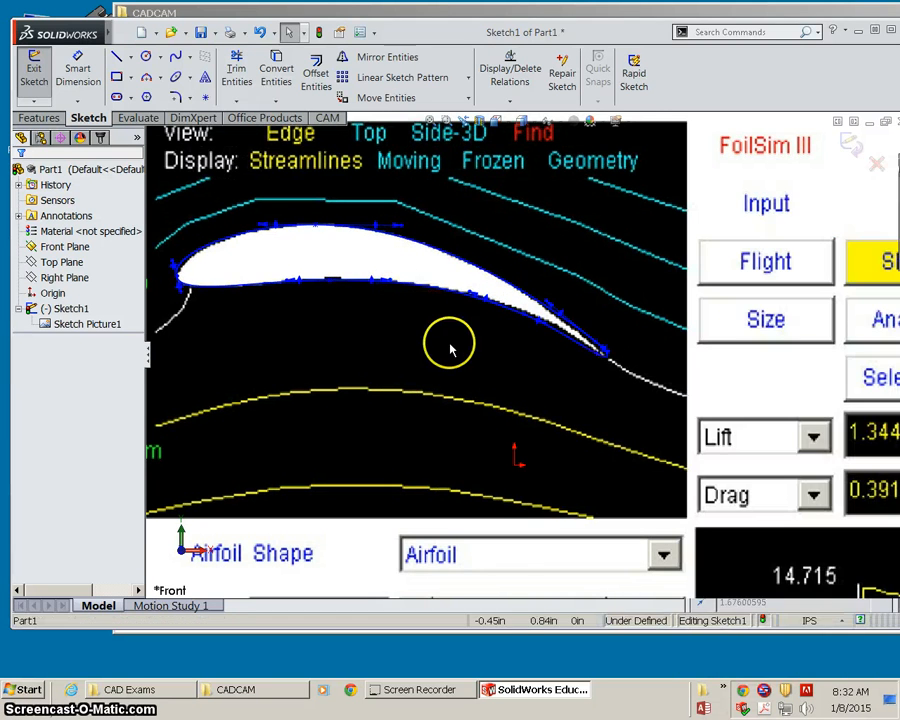
scroll(440, 423, "up", 3)
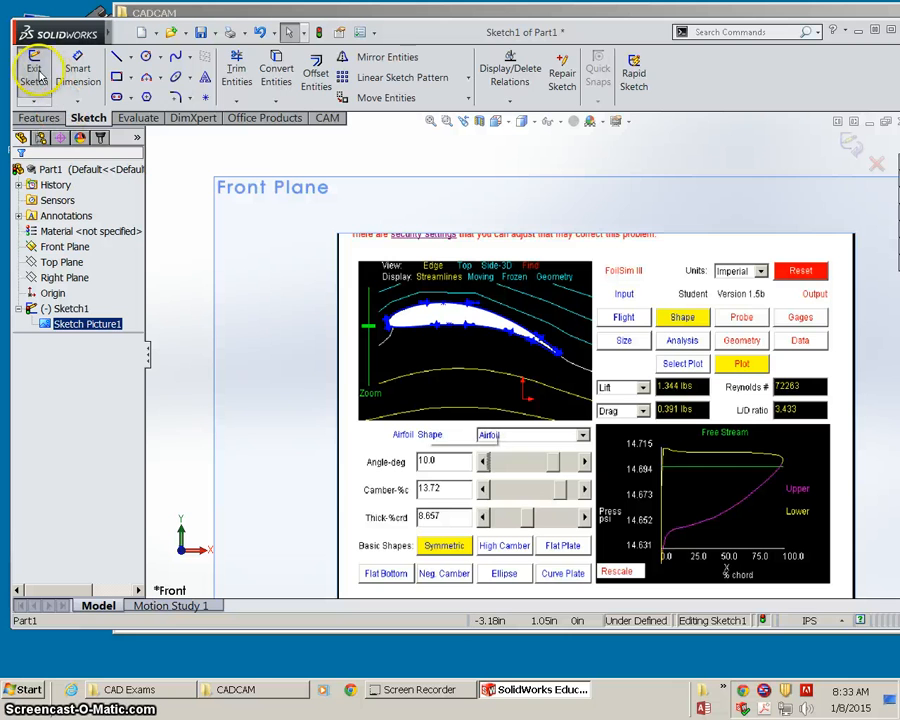
Step: Exit the sketch and extrude the closed airfoil contour as a blind boss 12 in deep from the sketch plane
left_click(36, 72)
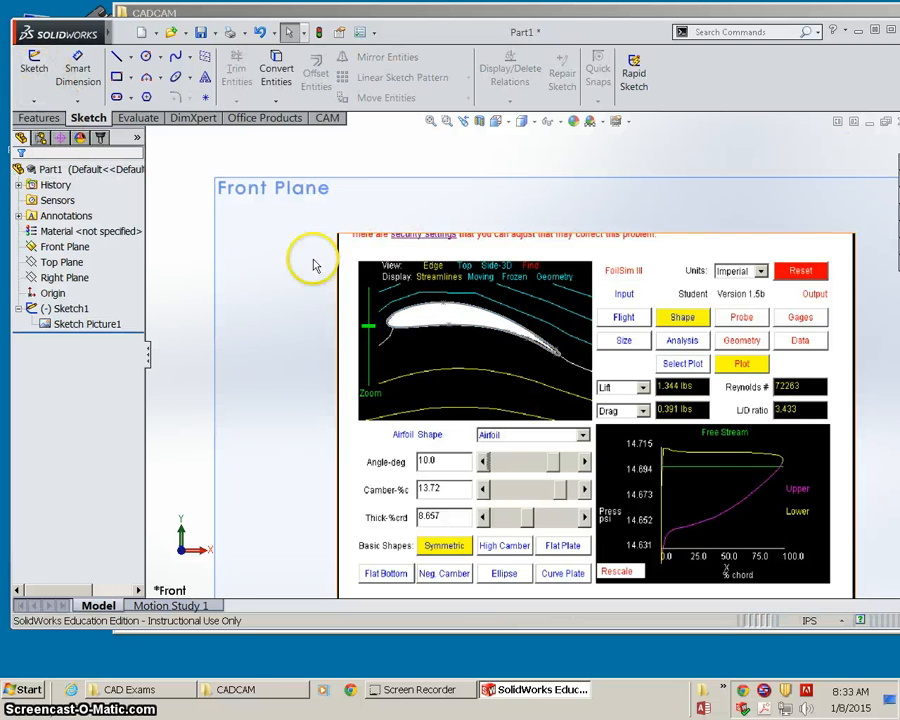
left_click(40, 118)
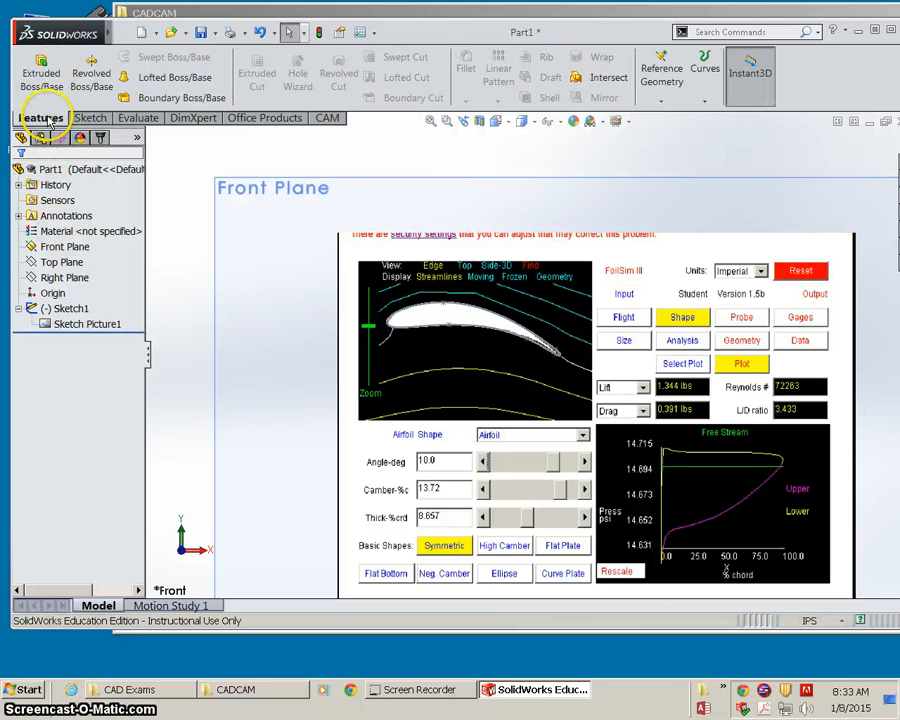
left_click(42, 76)
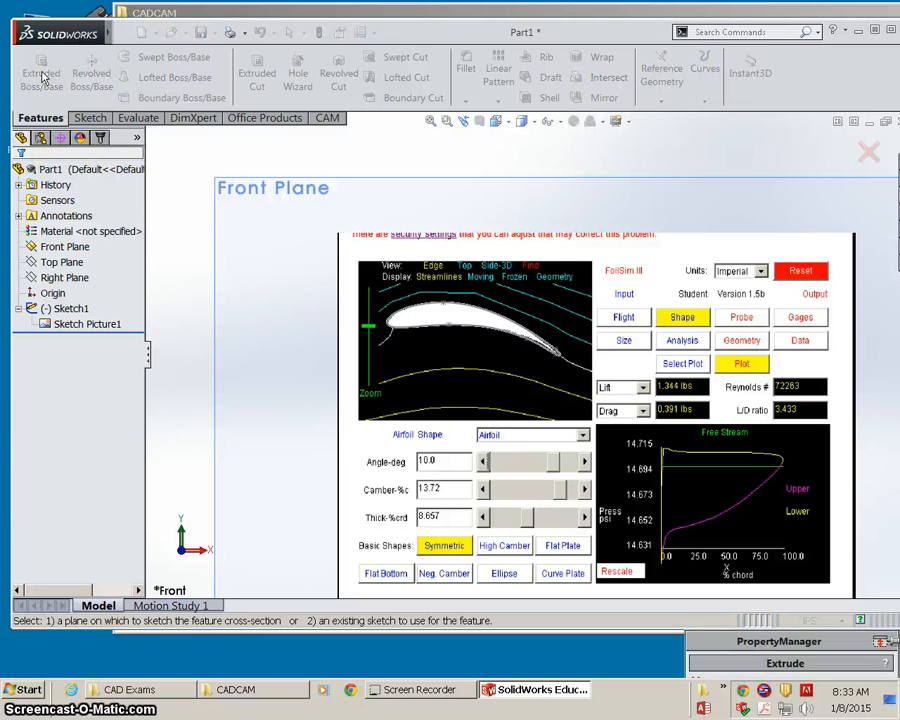
left_click(430, 313)
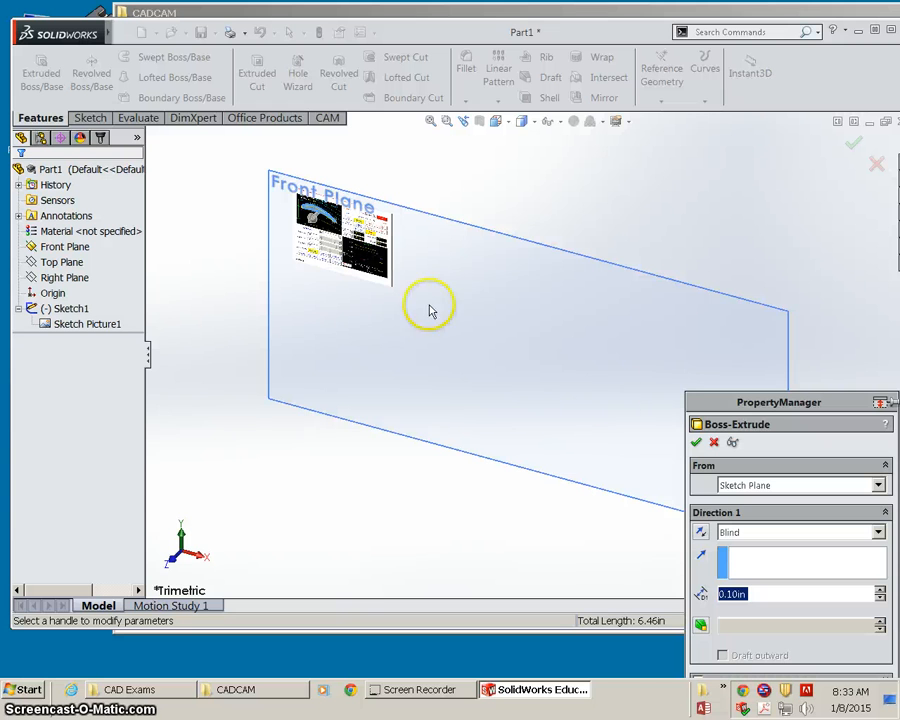
left_click_drag(768, 402, 634, 187)
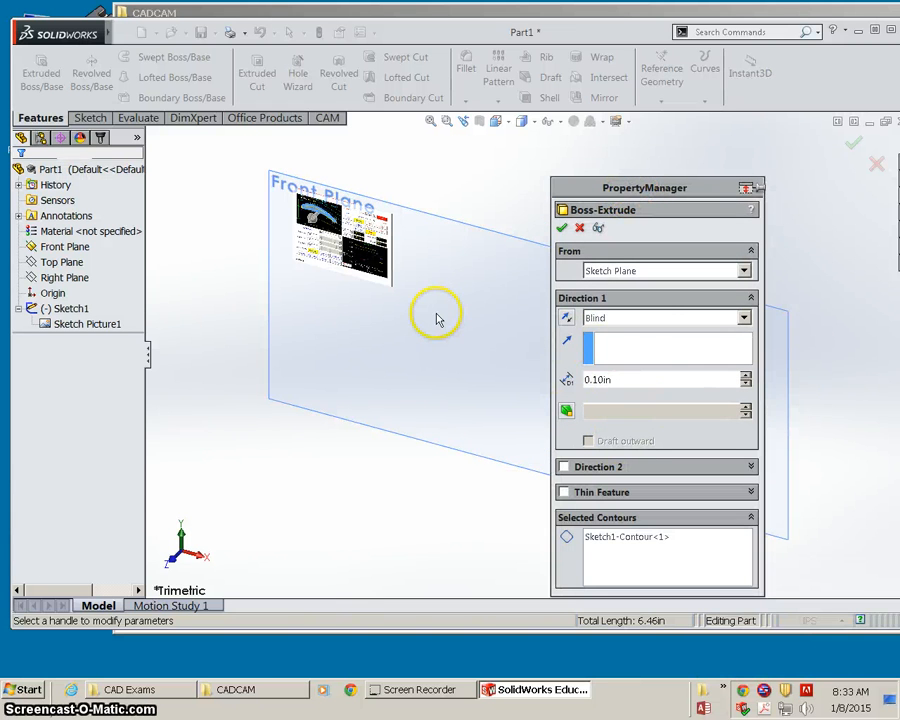
left_click(624, 379)
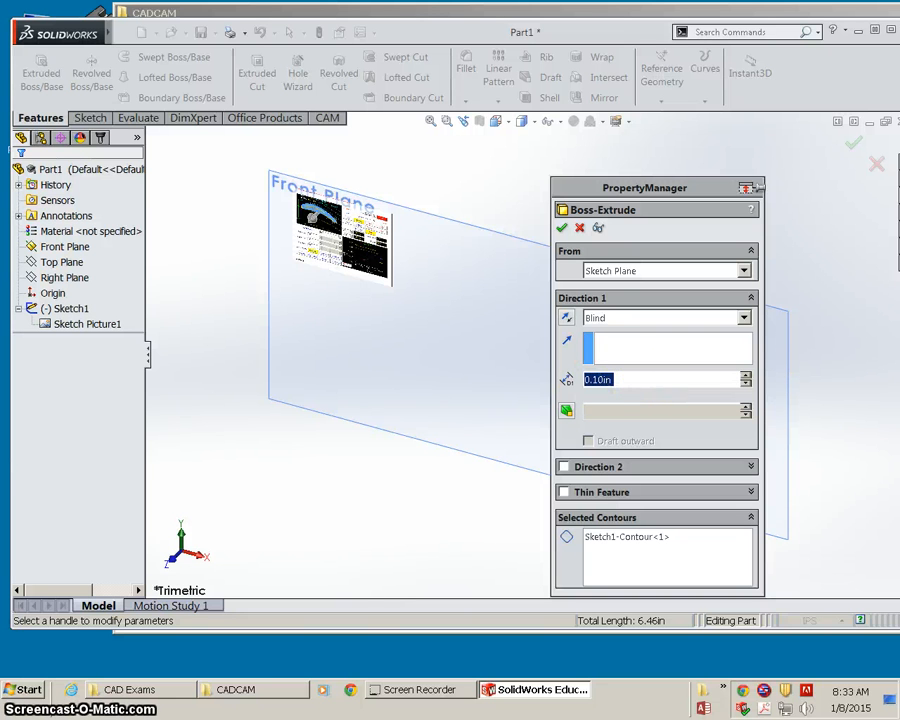
type("12")
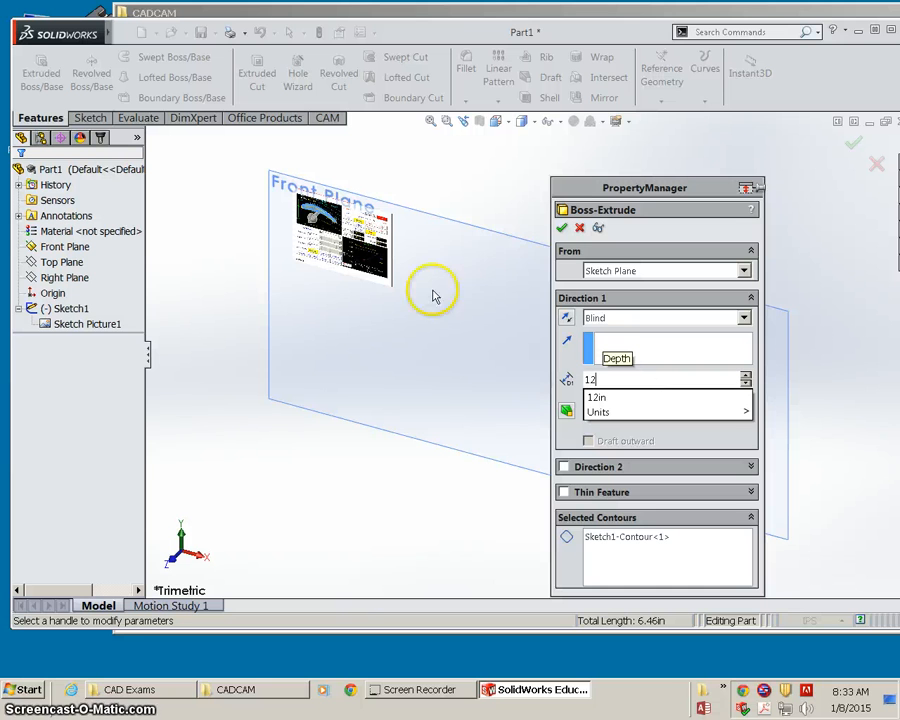
left_click(562, 229)
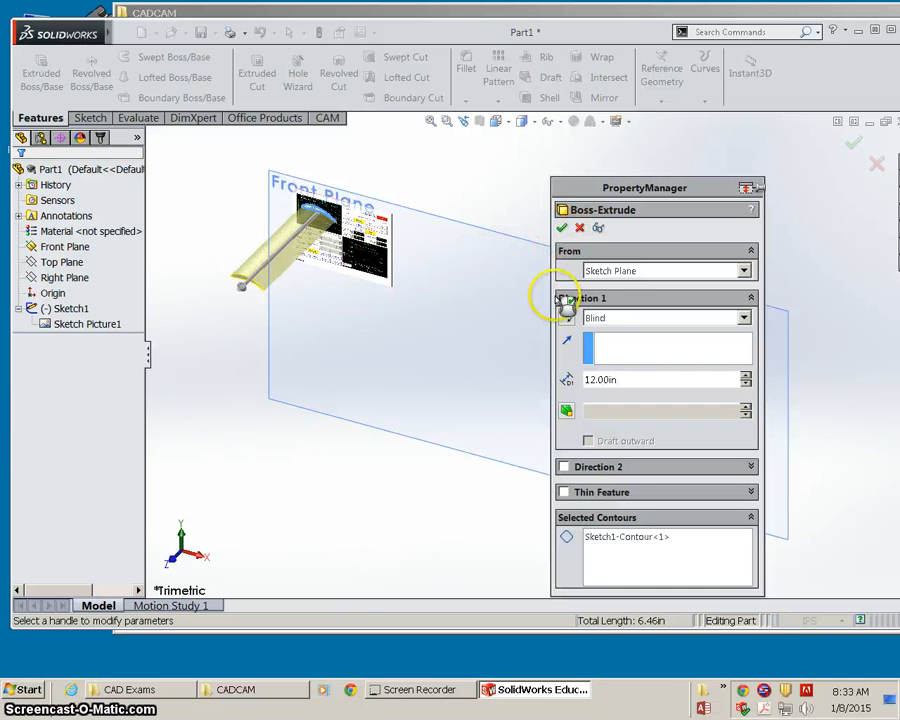
left_click(562, 229)
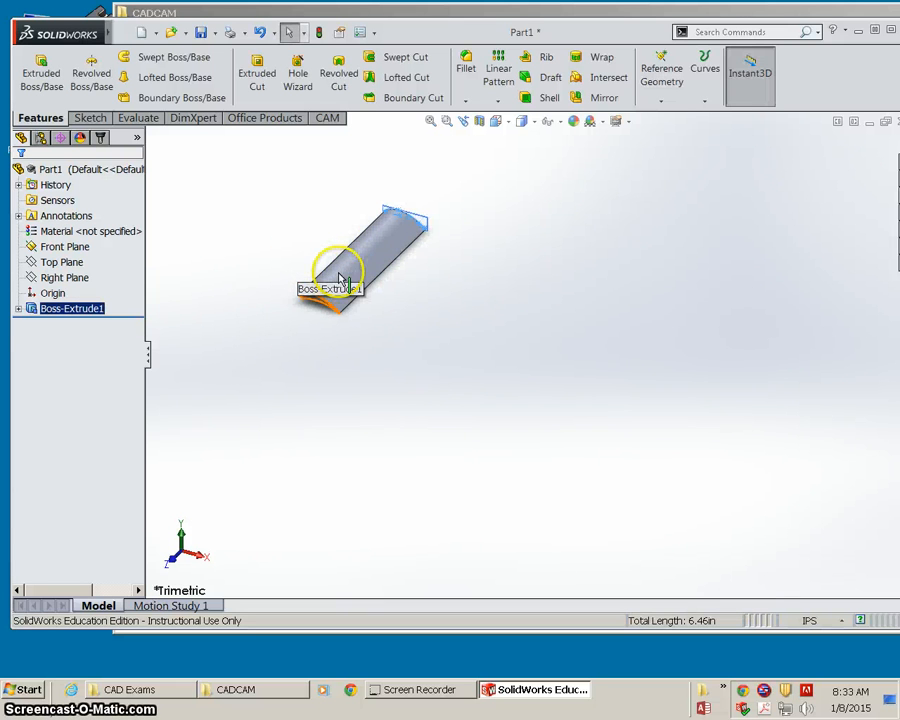
middle_click_drag(276, 236, 520, 356, "ctrl")
left_click(520, 356)
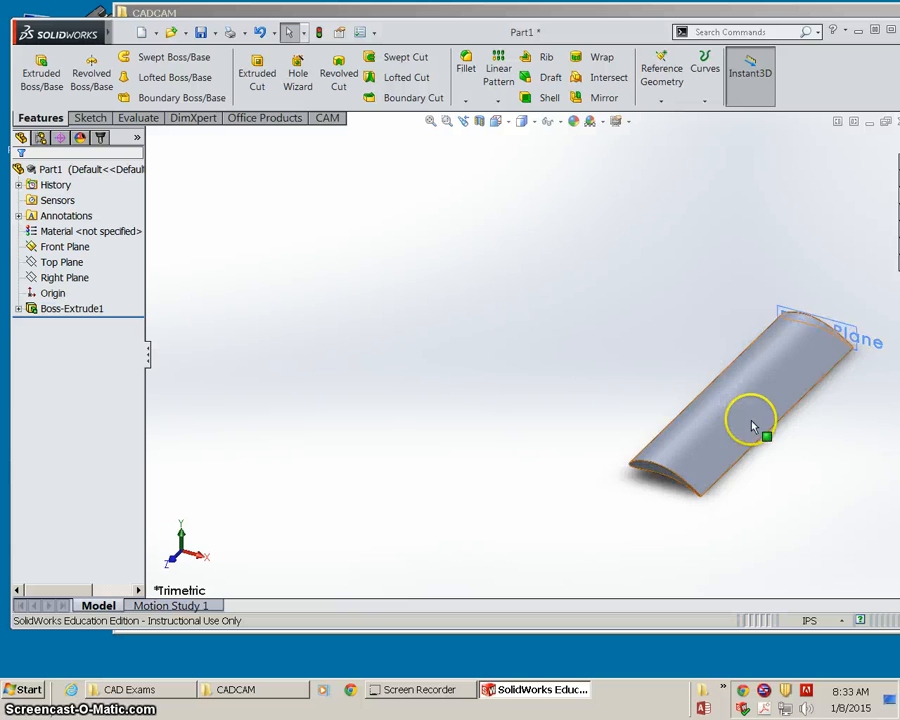
scroll(556, 408, "down", 4)
middle_click_drag(529, 402, 566, 315)
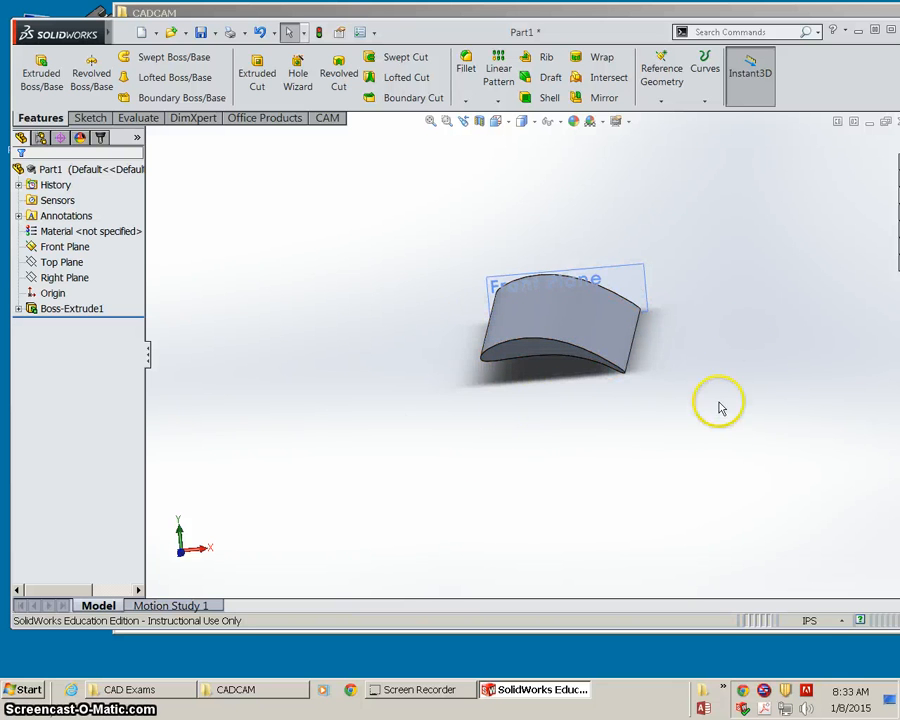
Step: Save the part under the owner's name followed by Airfoil, in the Airfoil 2 folder inside their IT documents folder
left_click(118, 33)
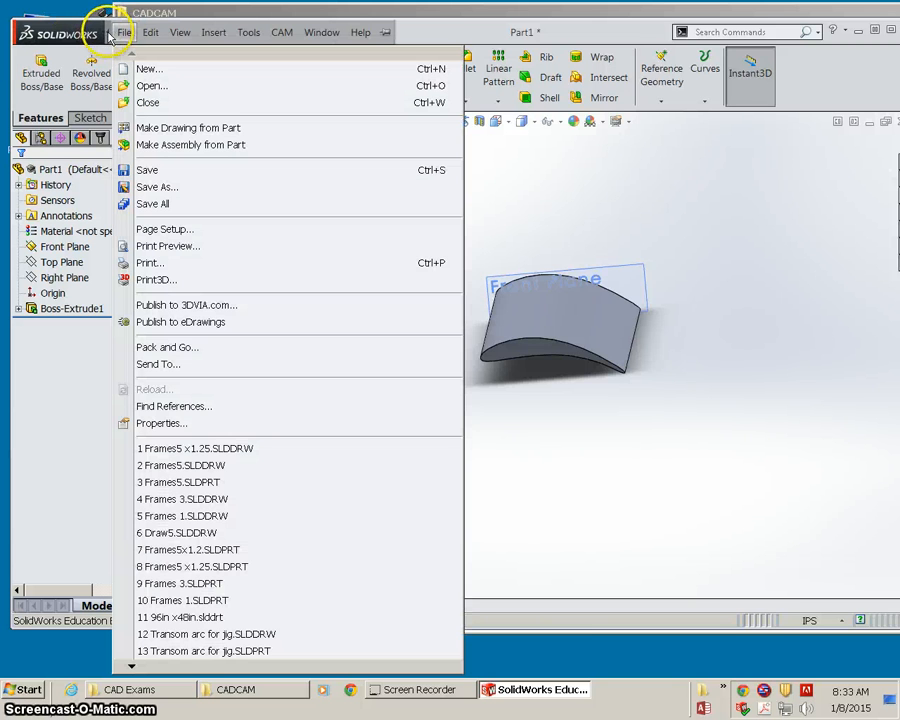
left_click(168, 170)
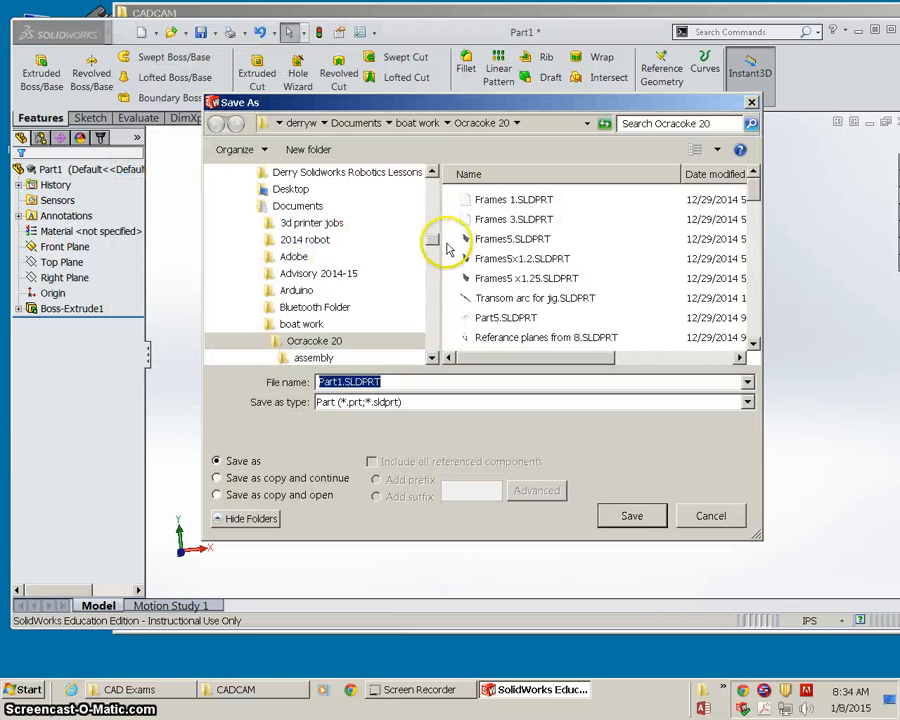
mouse_move(432, 245)
left_mouse_down()
mouse_move(428, 222)
mouse_move(436, 265)
mouse_move(428, 262)
left_mouse_up()
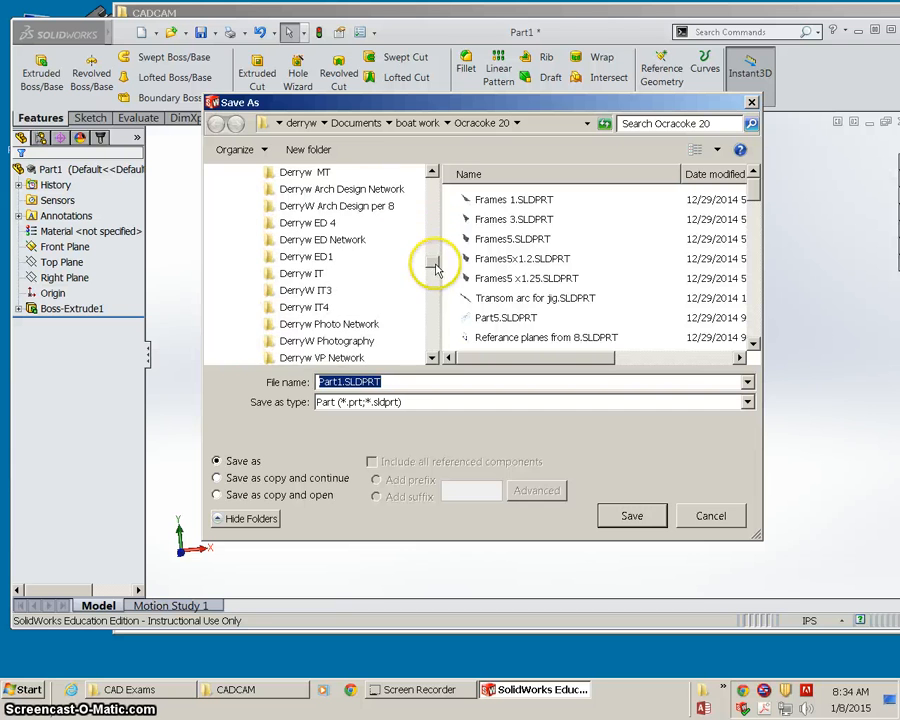
left_click(344, 273)
double_click(537, 219)
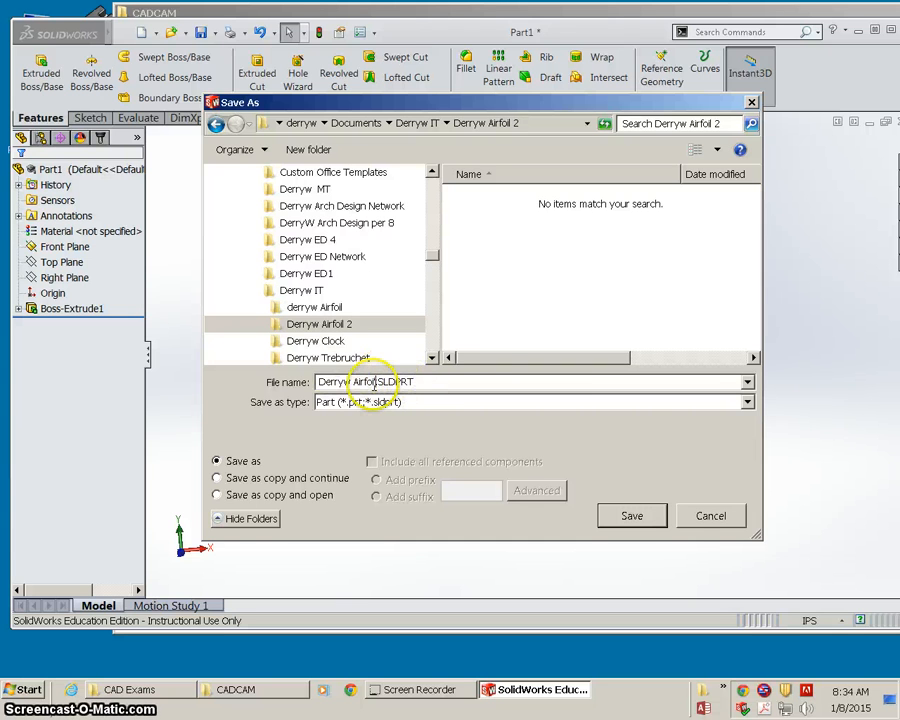
left_click(620, 516)
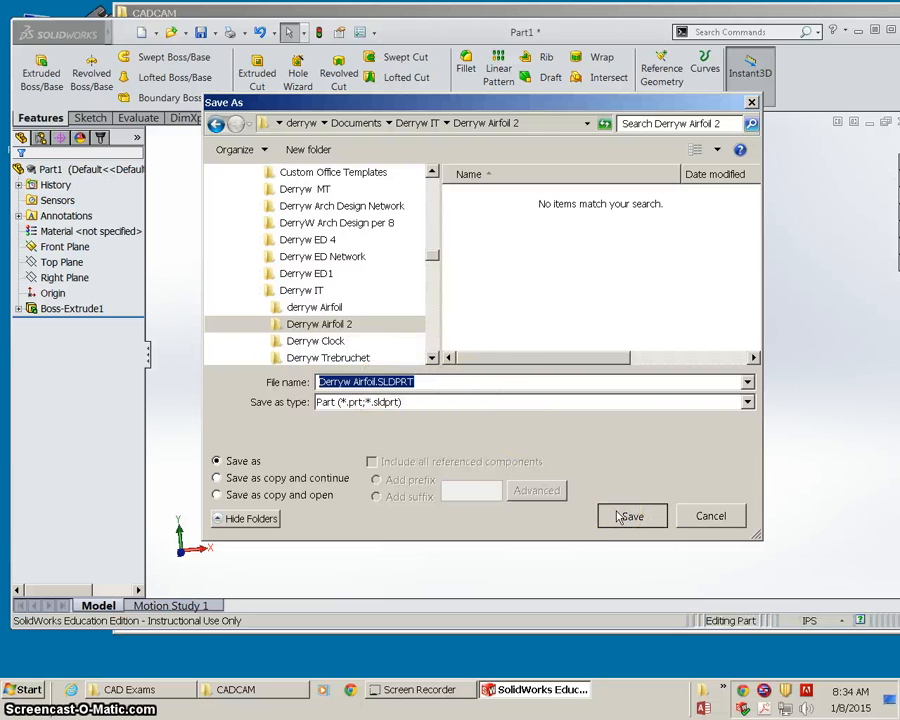